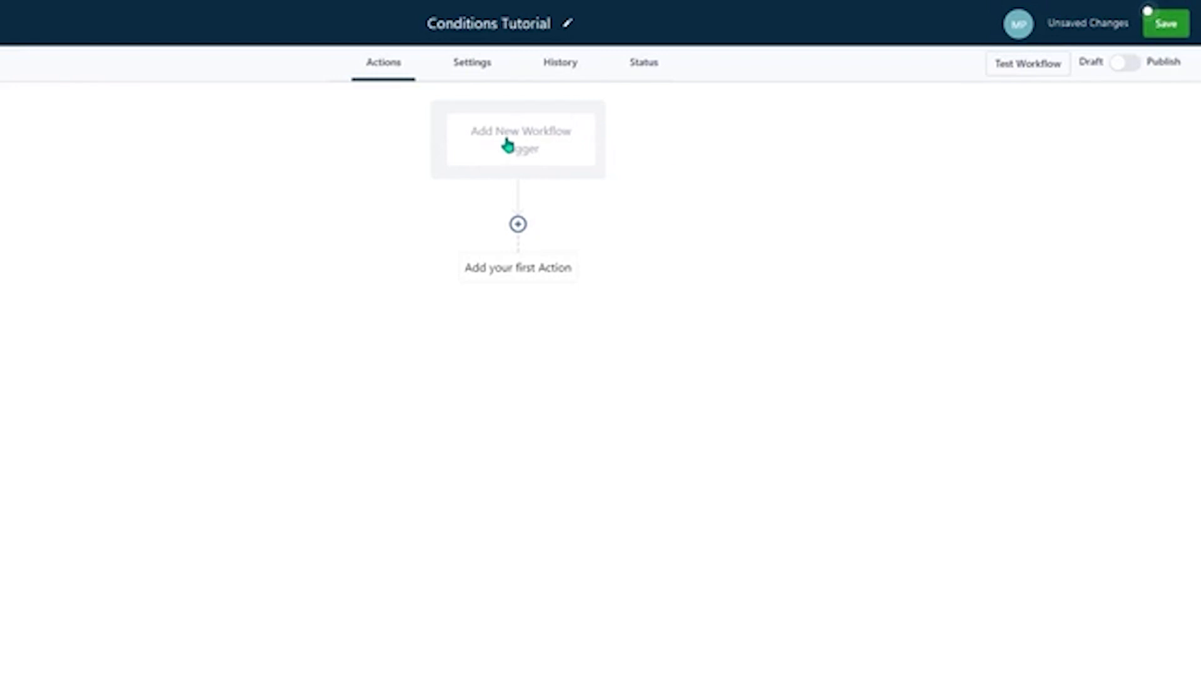
- Add an Appointment Status workflow trigger with an In calendar filter set to Book A consultant Call (Sales Team)
click(517, 138)
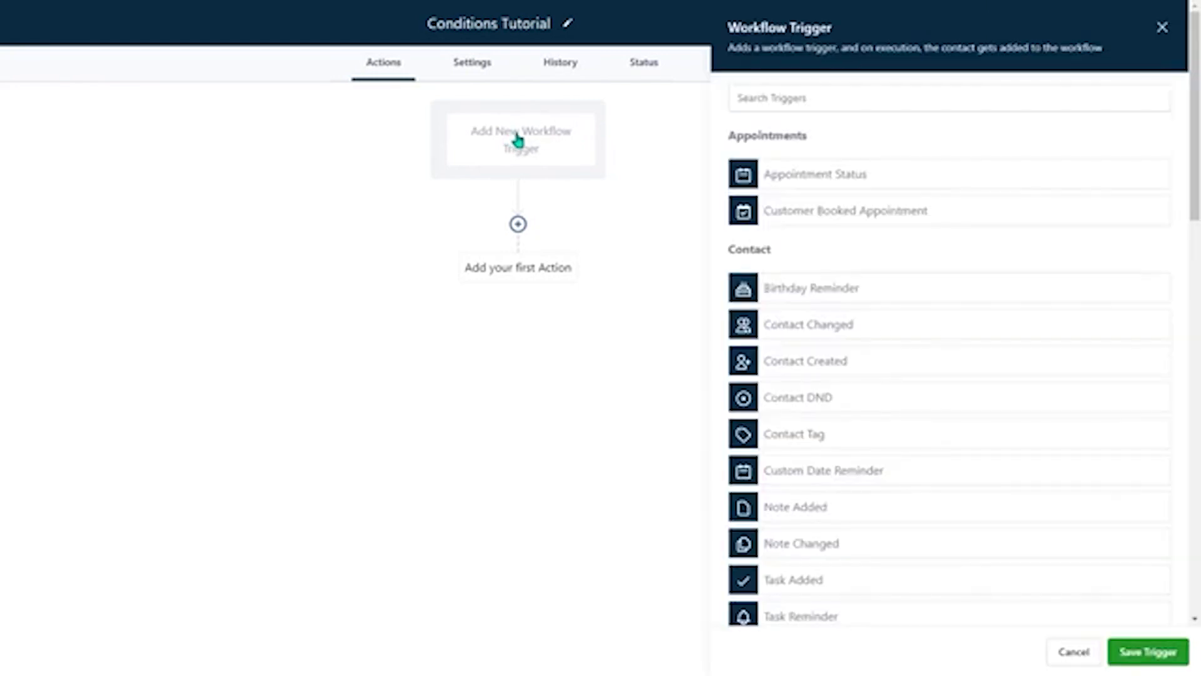
click(849, 180)
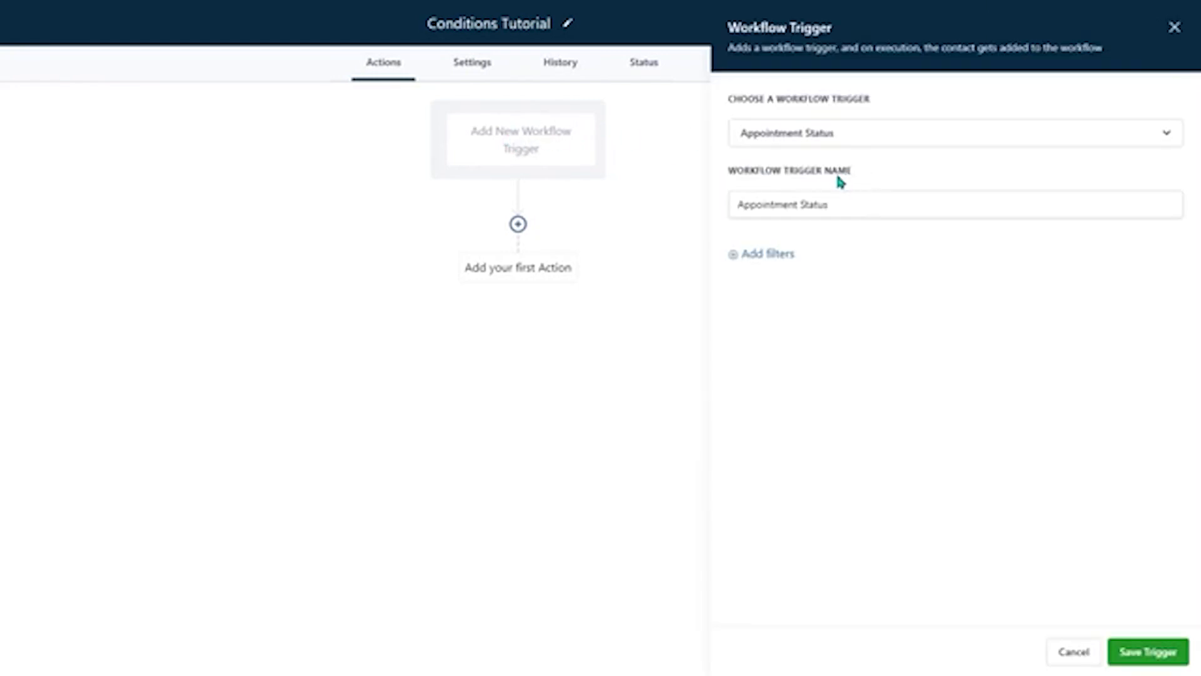
click(786, 257)
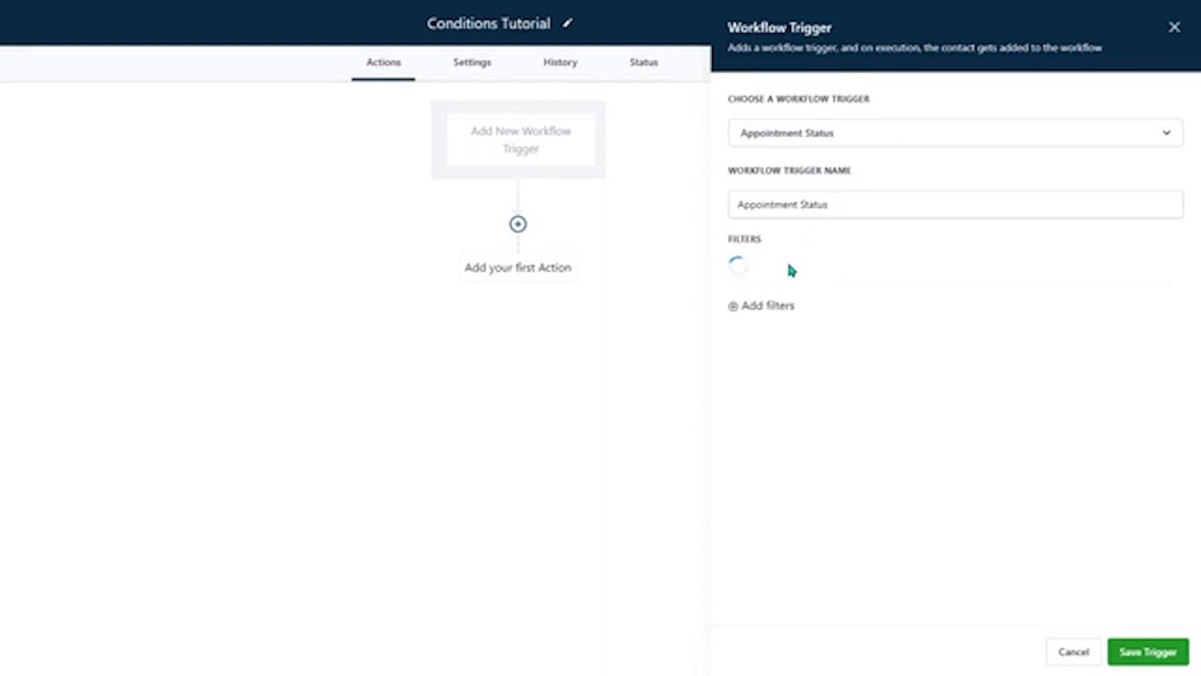
click(800, 278)
click(831, 424)
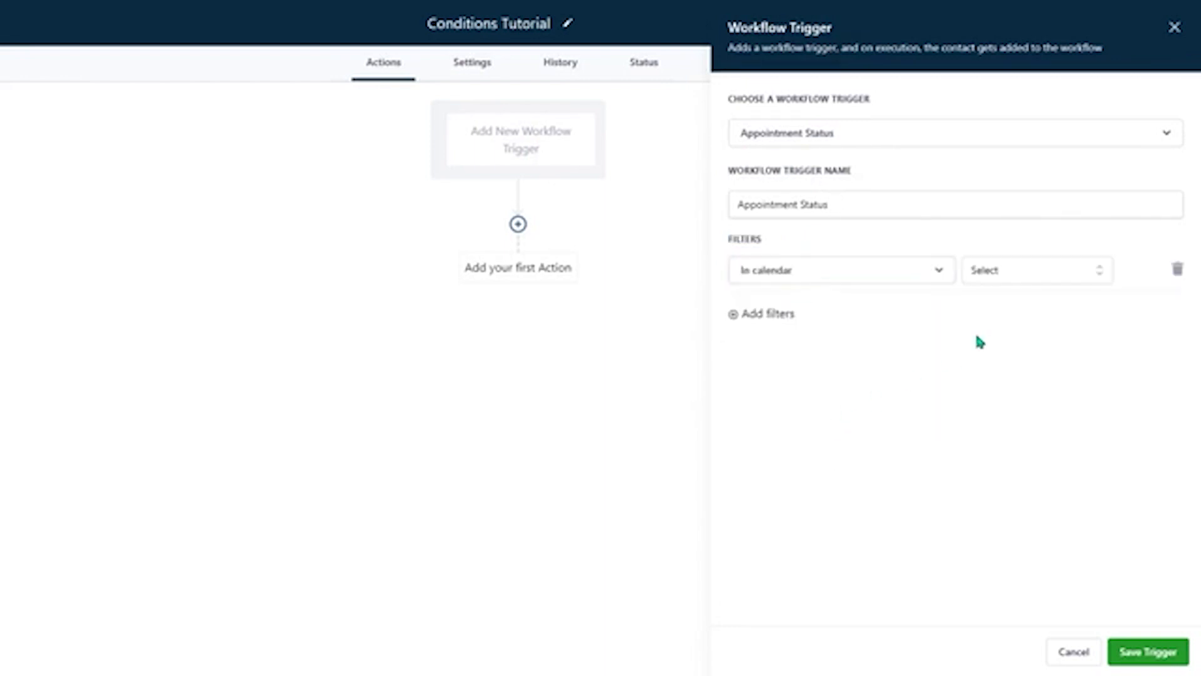
click(1014, 276)
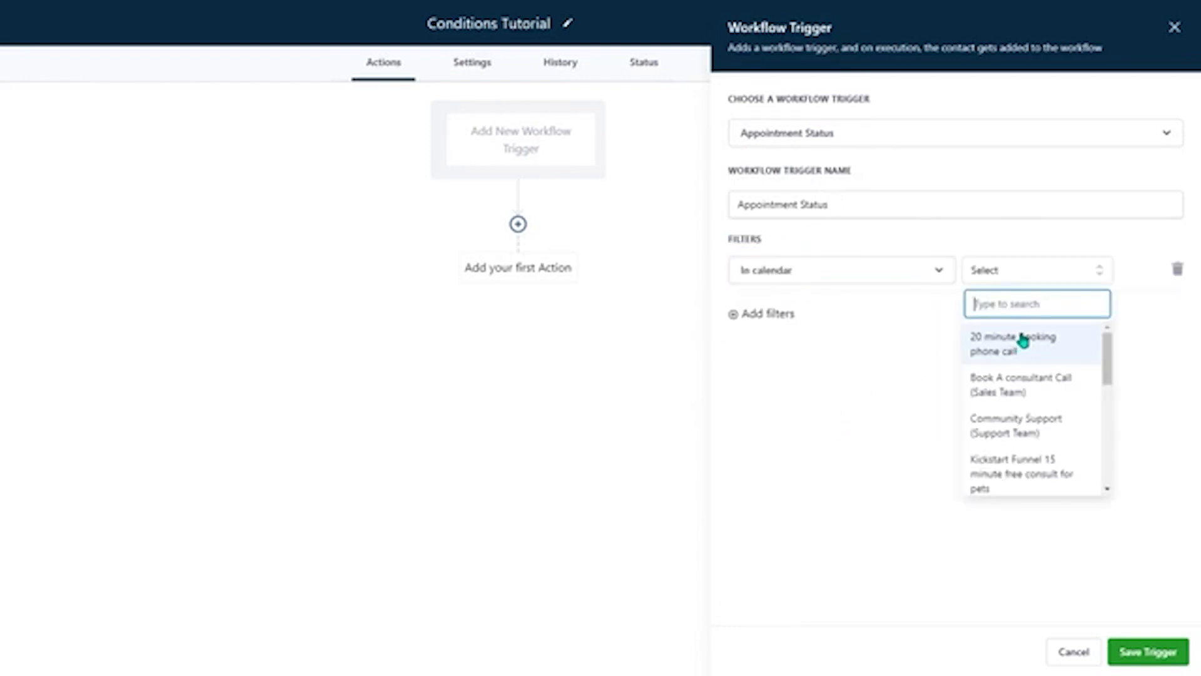
click(1027, 393)
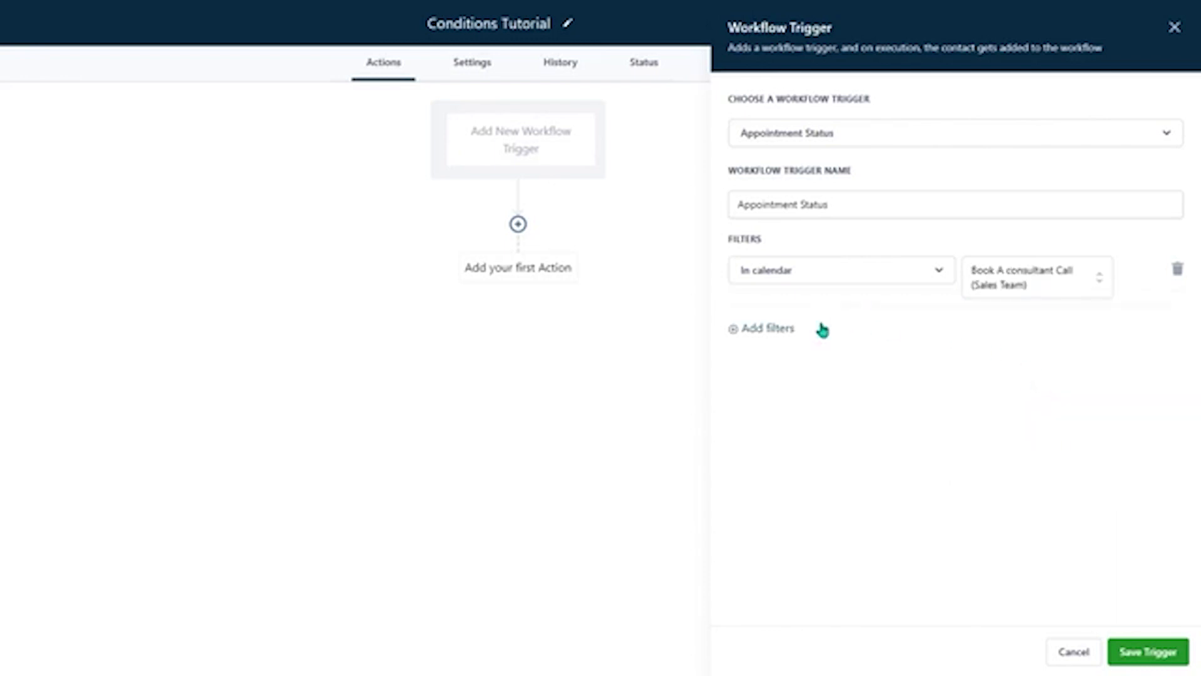
- Add a second trigger filter requiring that the appointment status is Showed
click(779, 329)
click(779, 328)
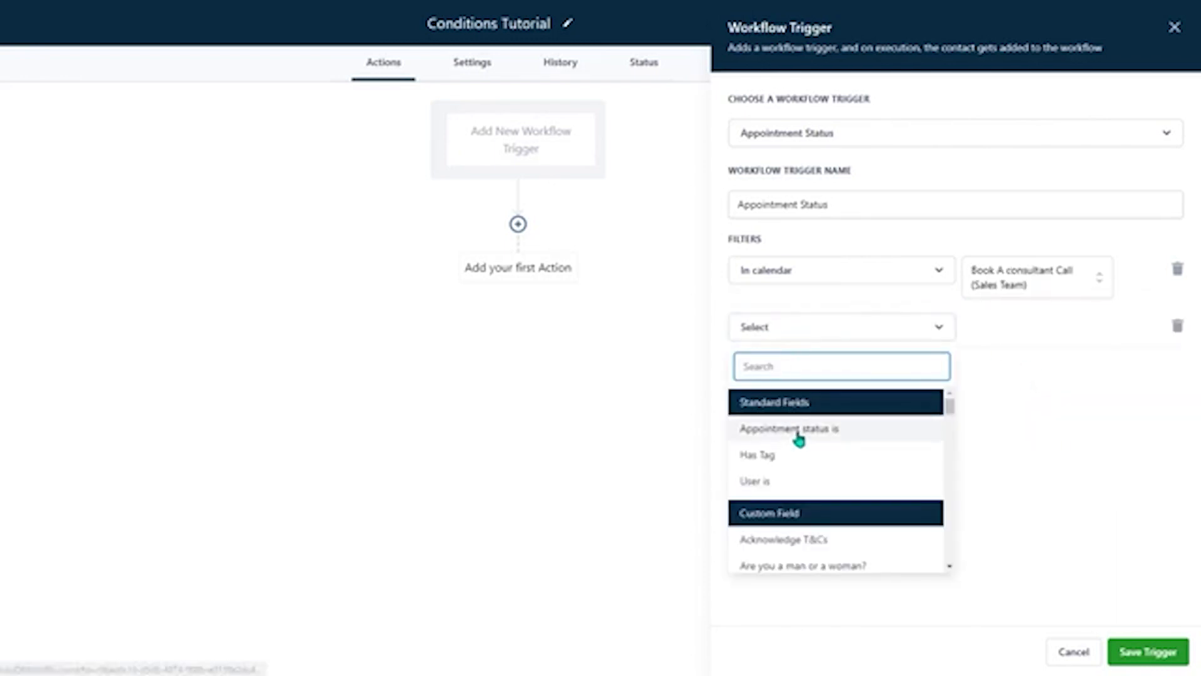
click(827, 431)
click(987, 333)
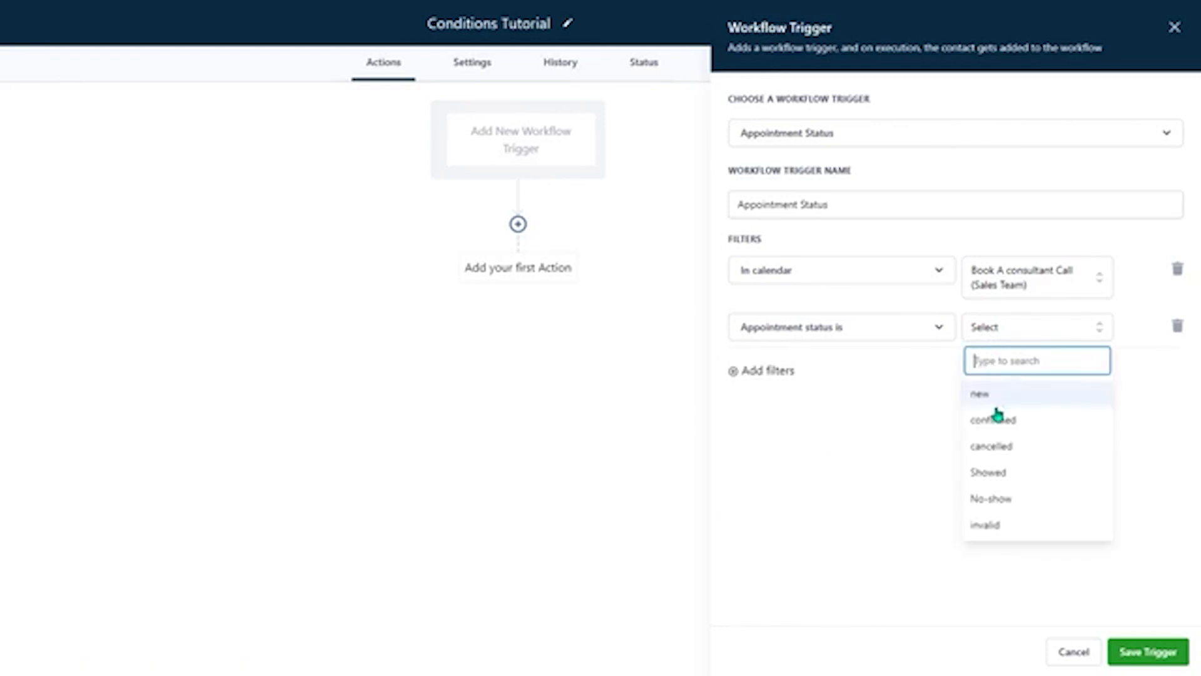
click(1014, 475)
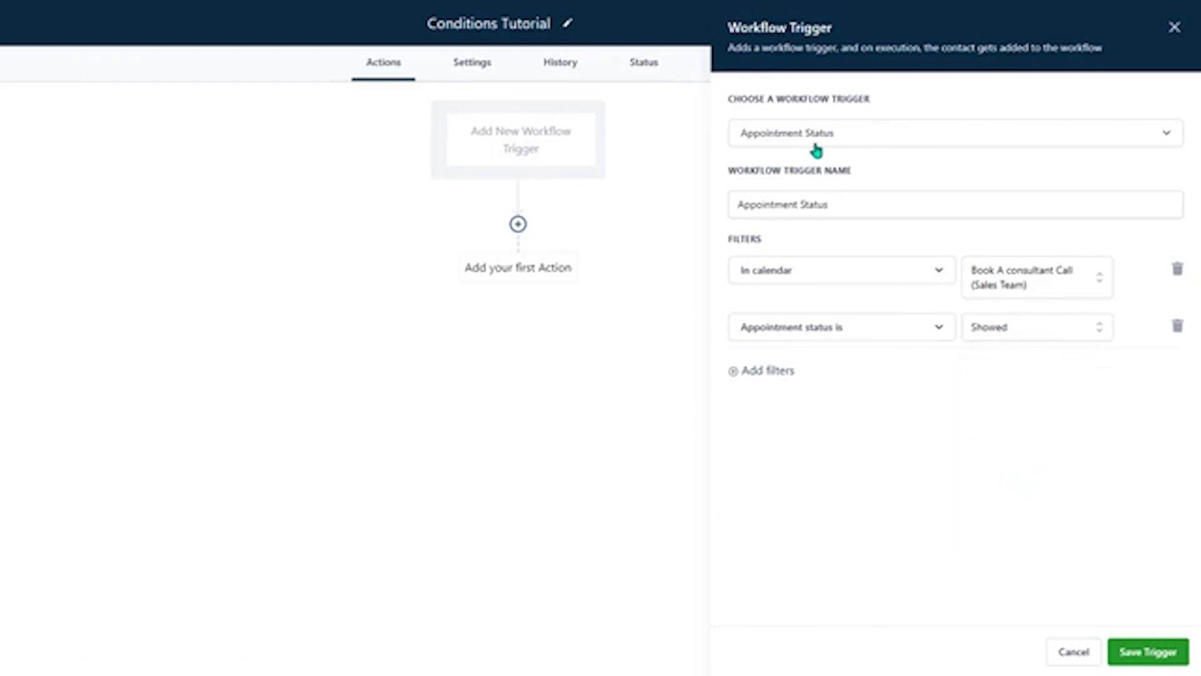
- Name the trigger "Appointment Status Book a Consultant Call SHOWED" and save it
click(869, 207)
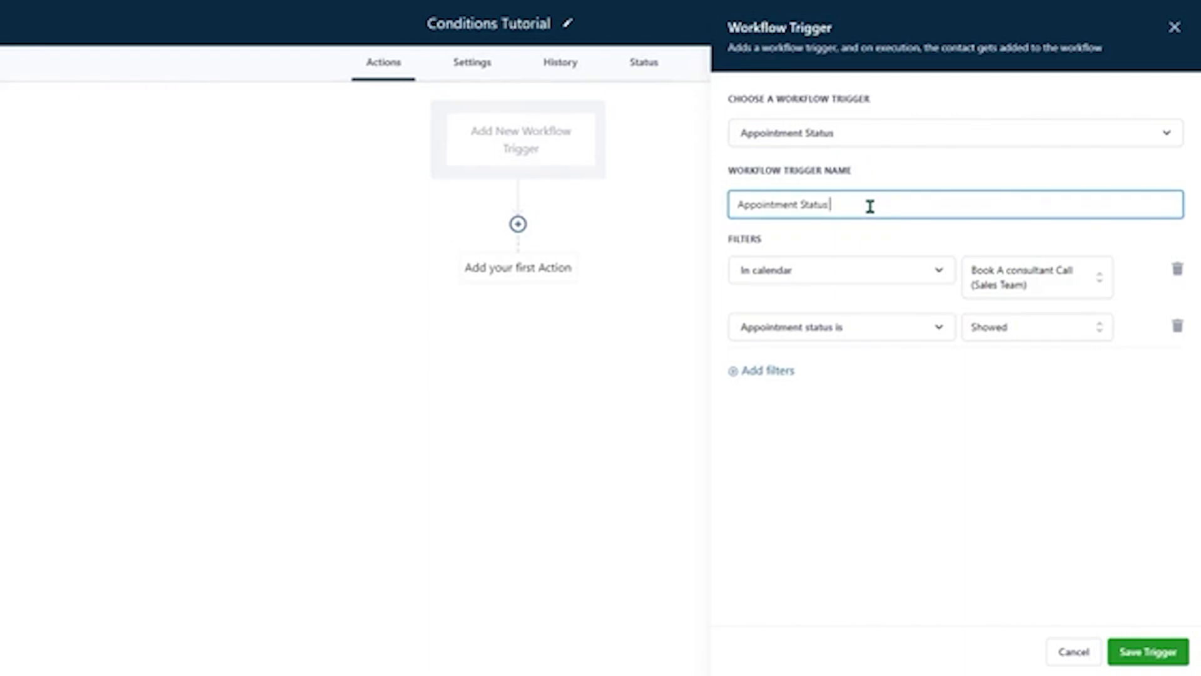
text(Book a )
text(con)
text(Consulta)
text(nt Call)
text( SHOWED)
click(1124, 645)
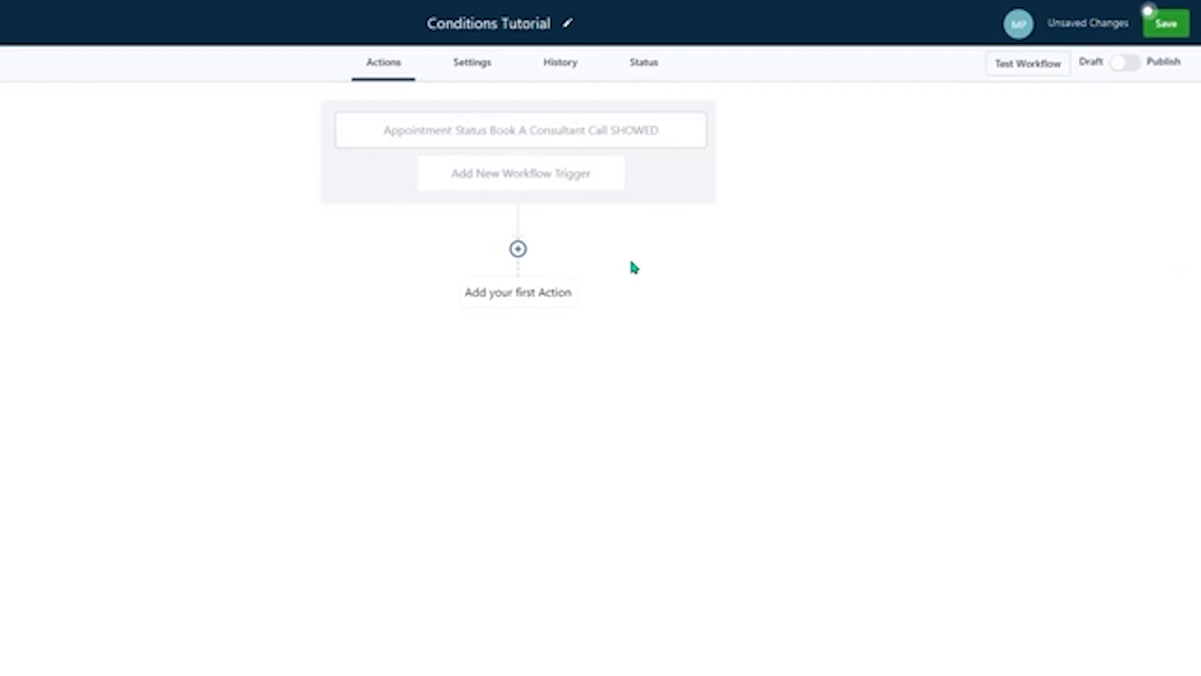
- Add a Wait action with a 1-minute time delay and enable its advance window, adding Saturday to the resume days
click(518, 251)
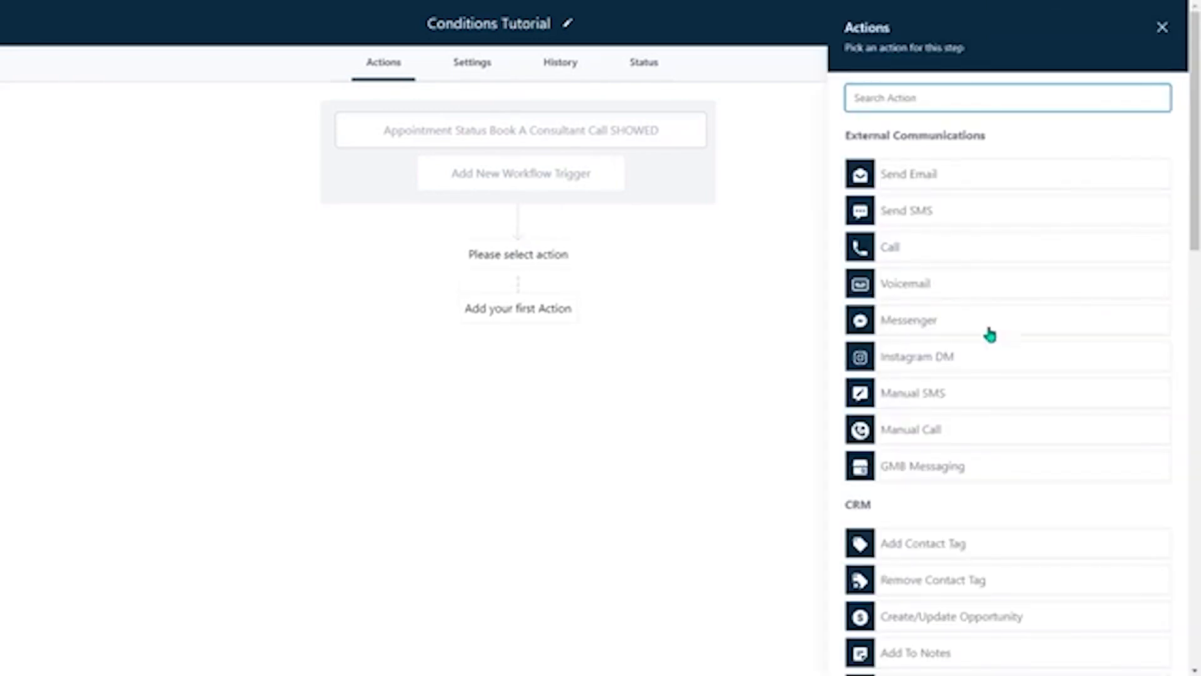
text(wait)
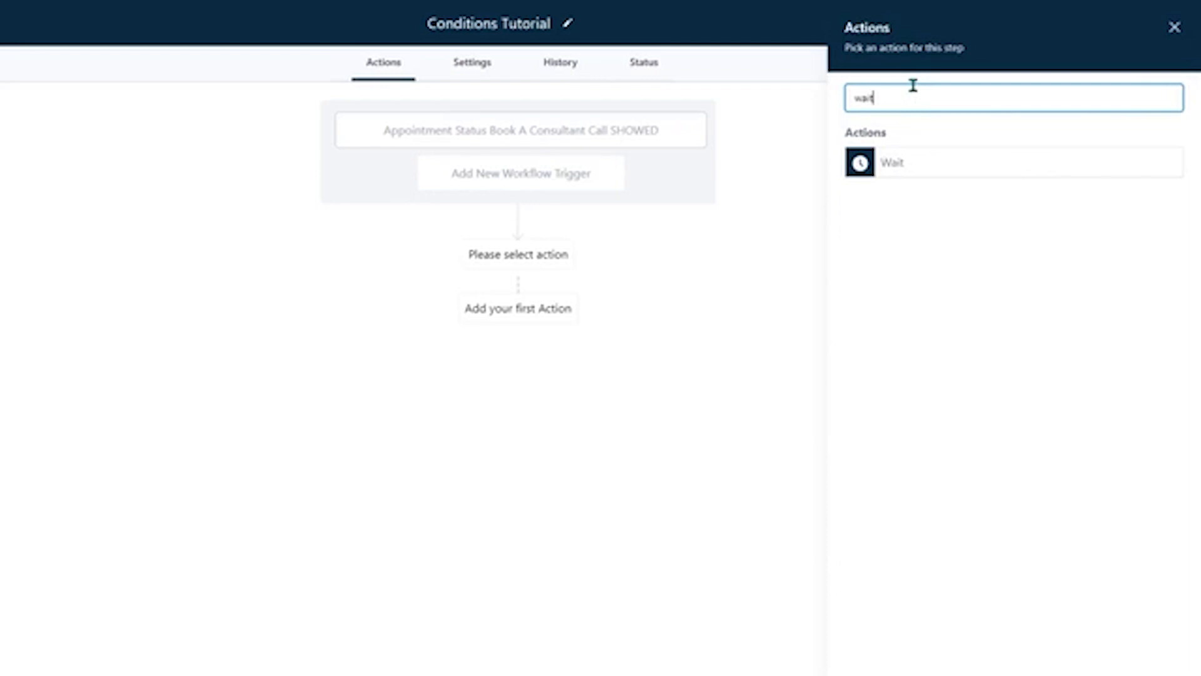
click(930, 168)
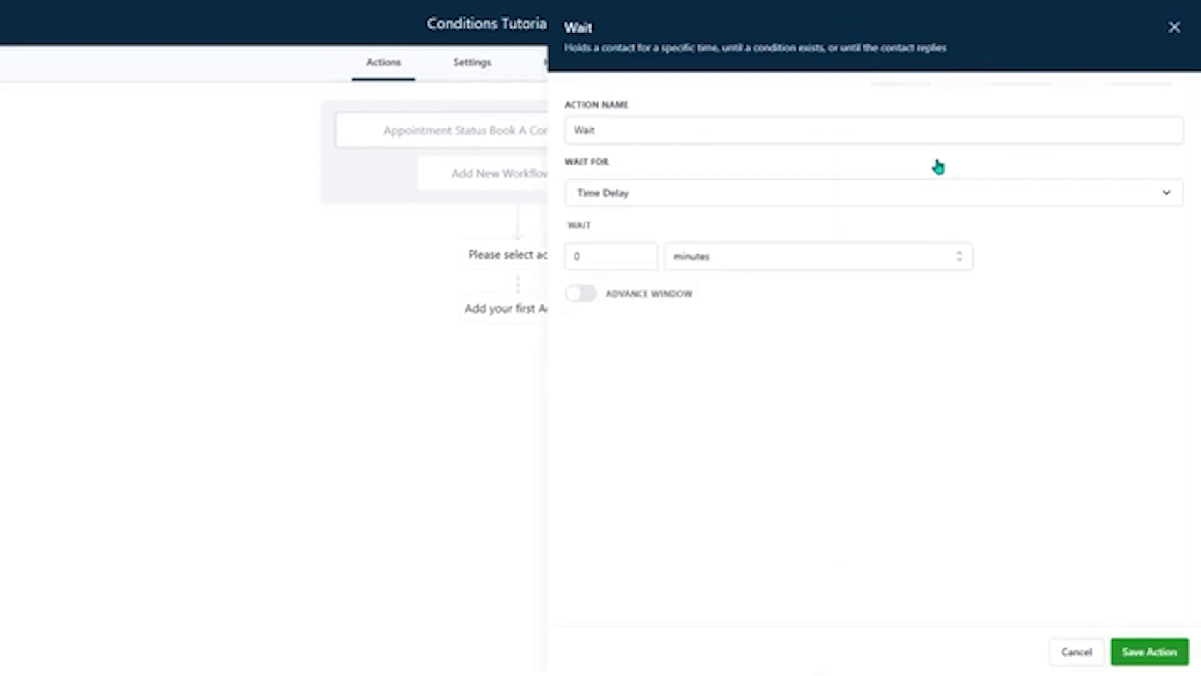
double_click(611, 255)
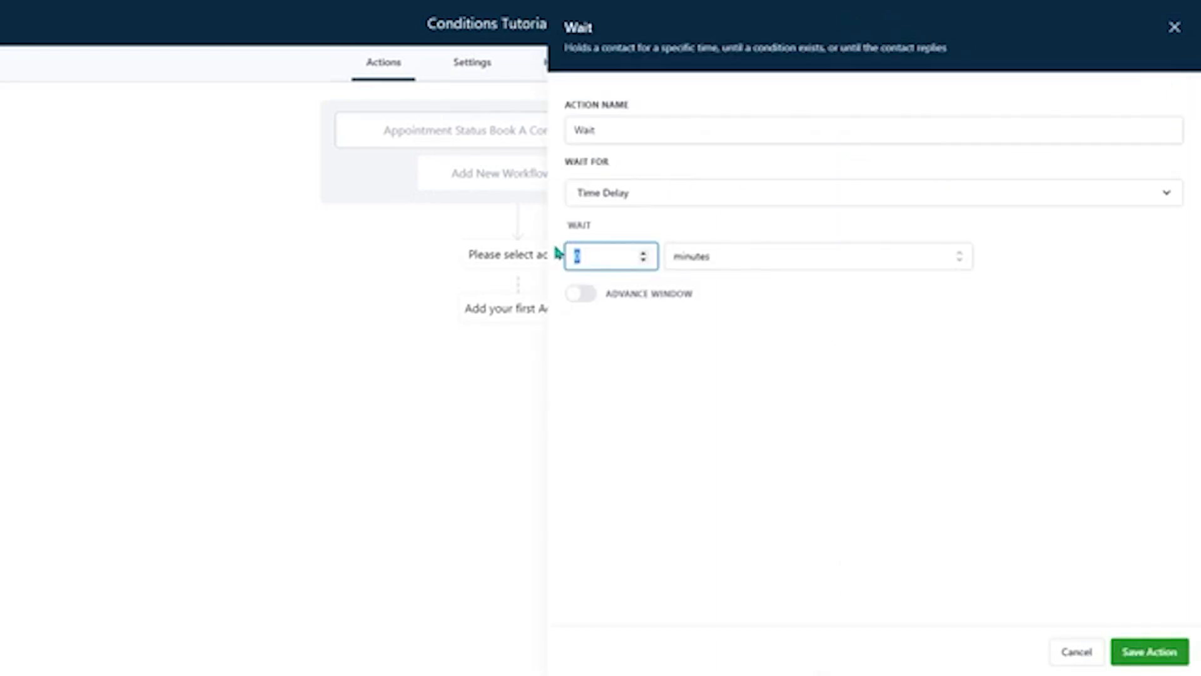
text(1)
click(581, 293)
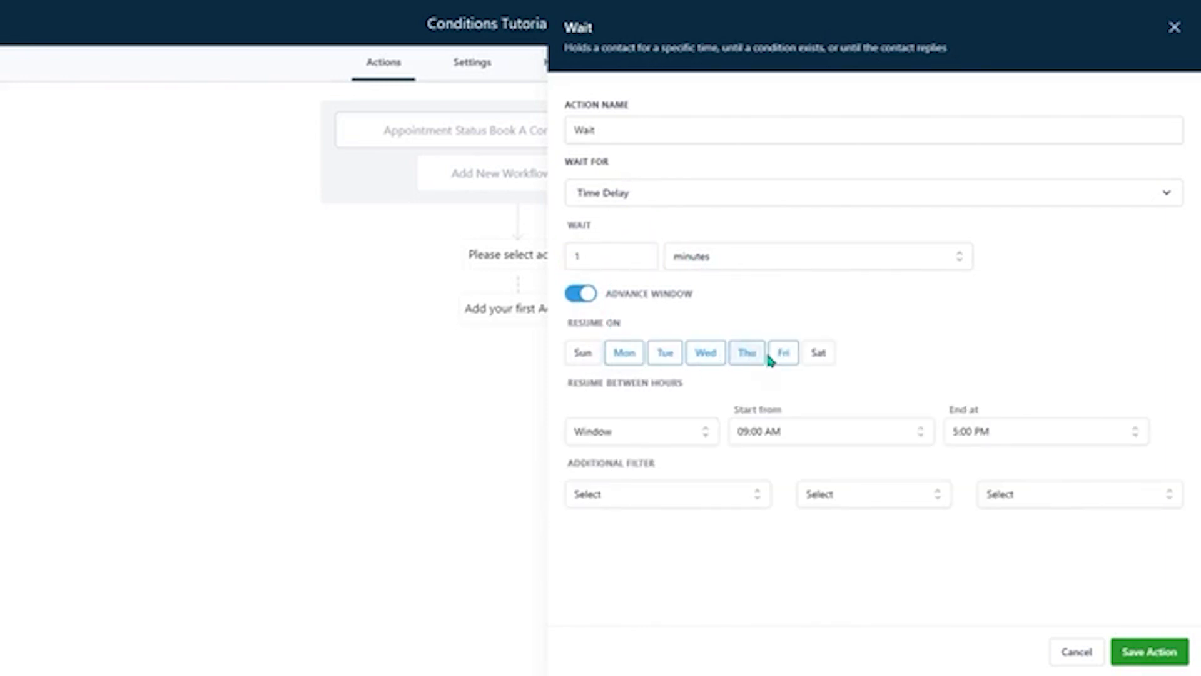
click(817, 354)
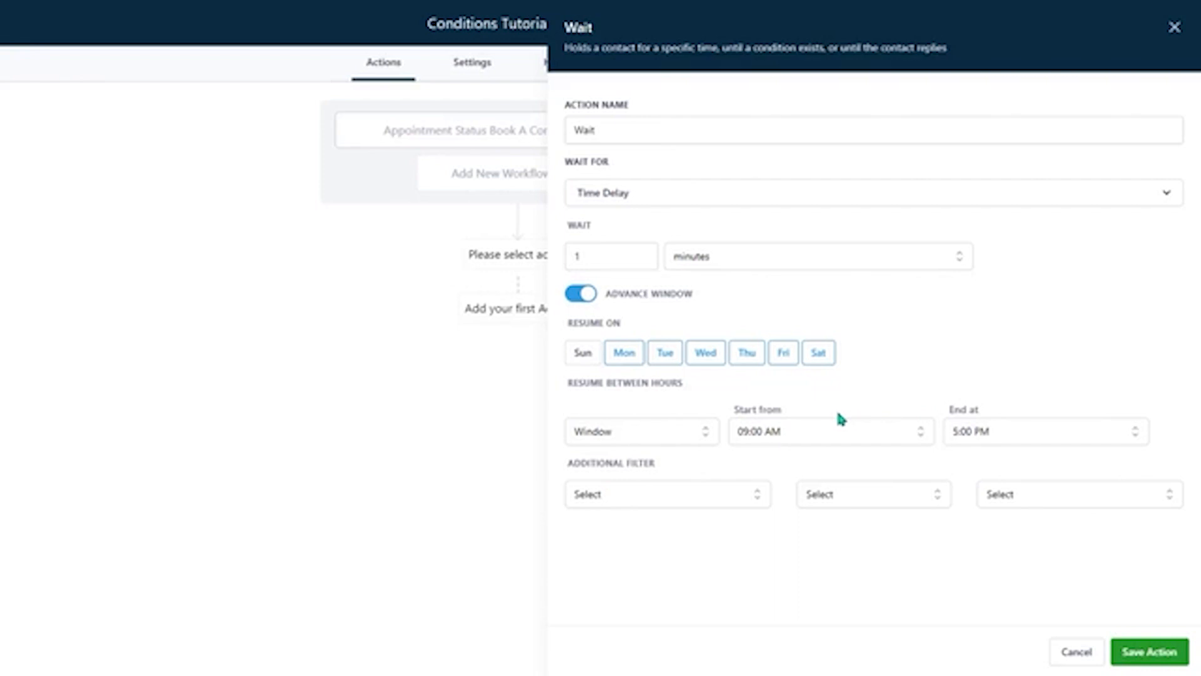
- Name the wait action "Wait 1 minute (send 9am to 5pm Mon - Sat)" and save it
click(661, 124)
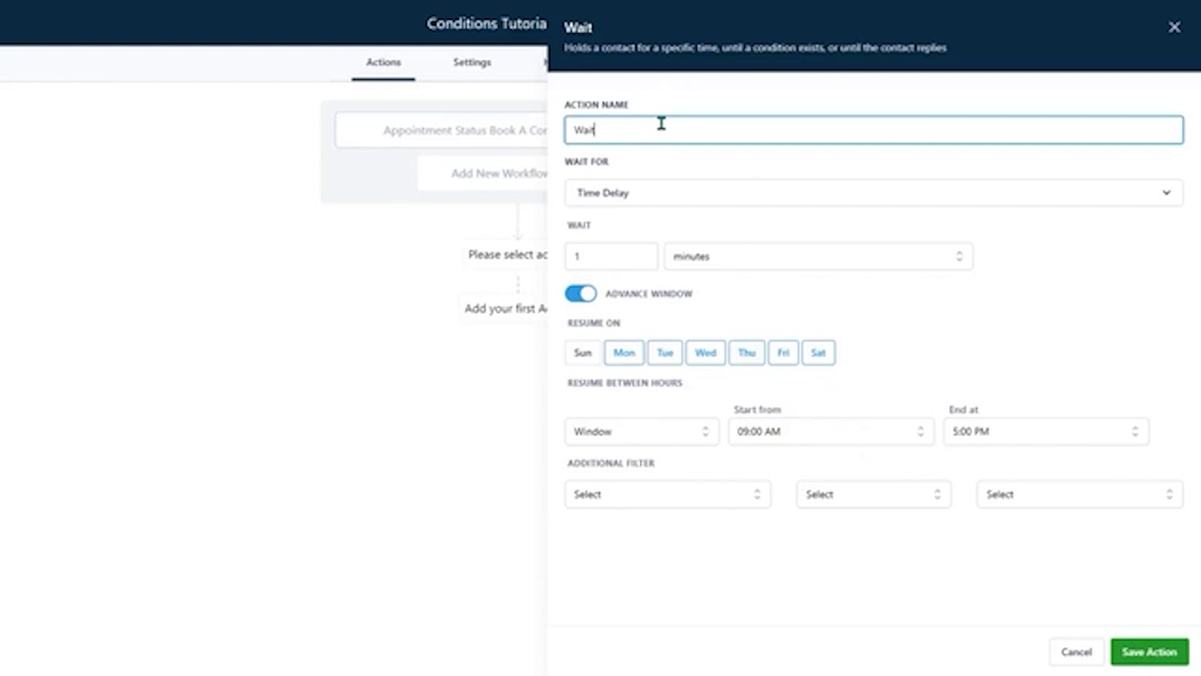
text(1 minute (sent)
text( 9am to 5pm Mon - D)
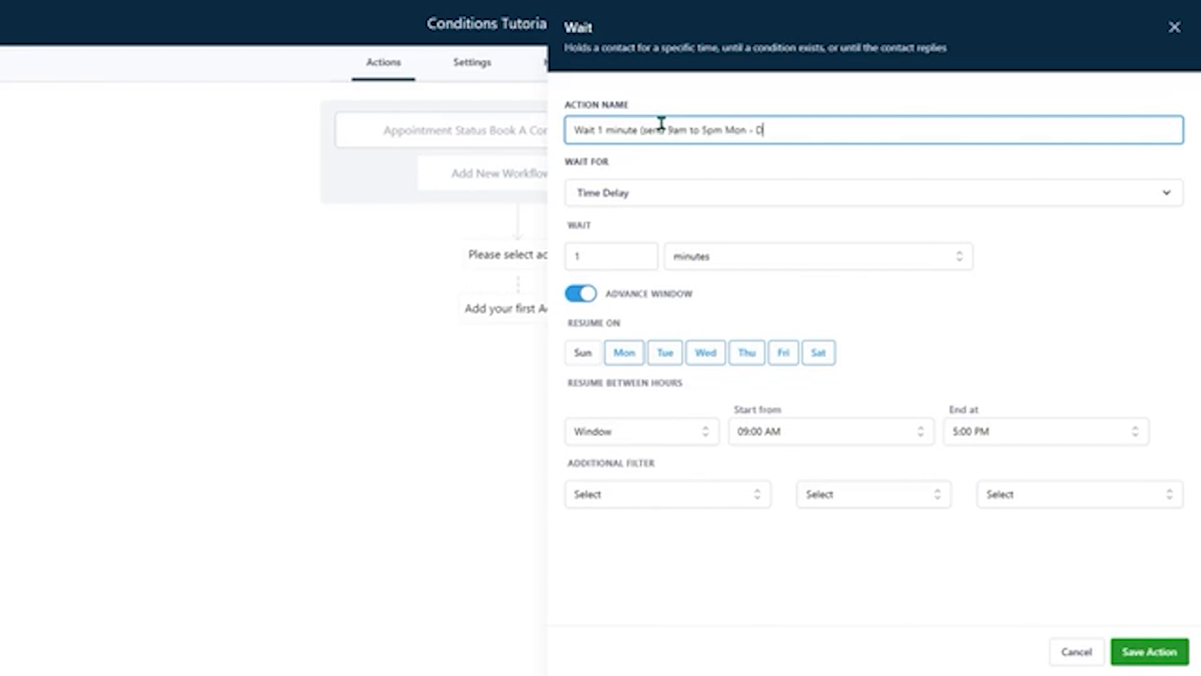
text(Sat)
click(1151, 651)
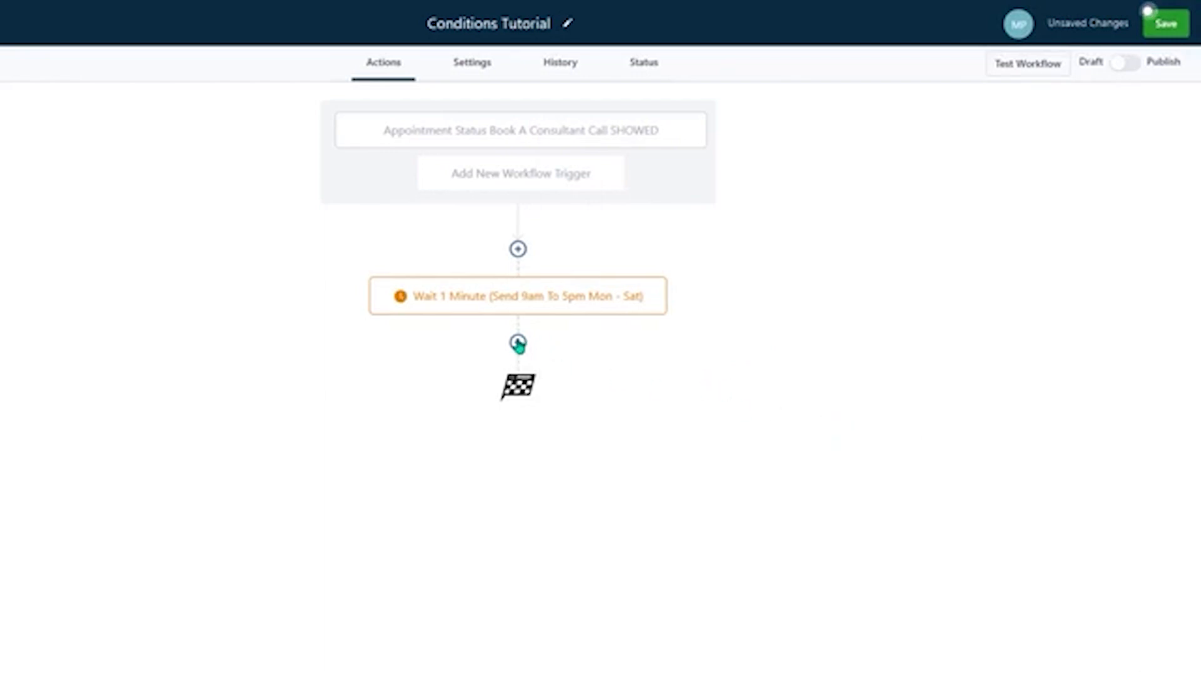
- Add a Send SMS action after the wait and paste in the message asking the contact to rate their clinic visit from 1 to 5
click(518, 344)
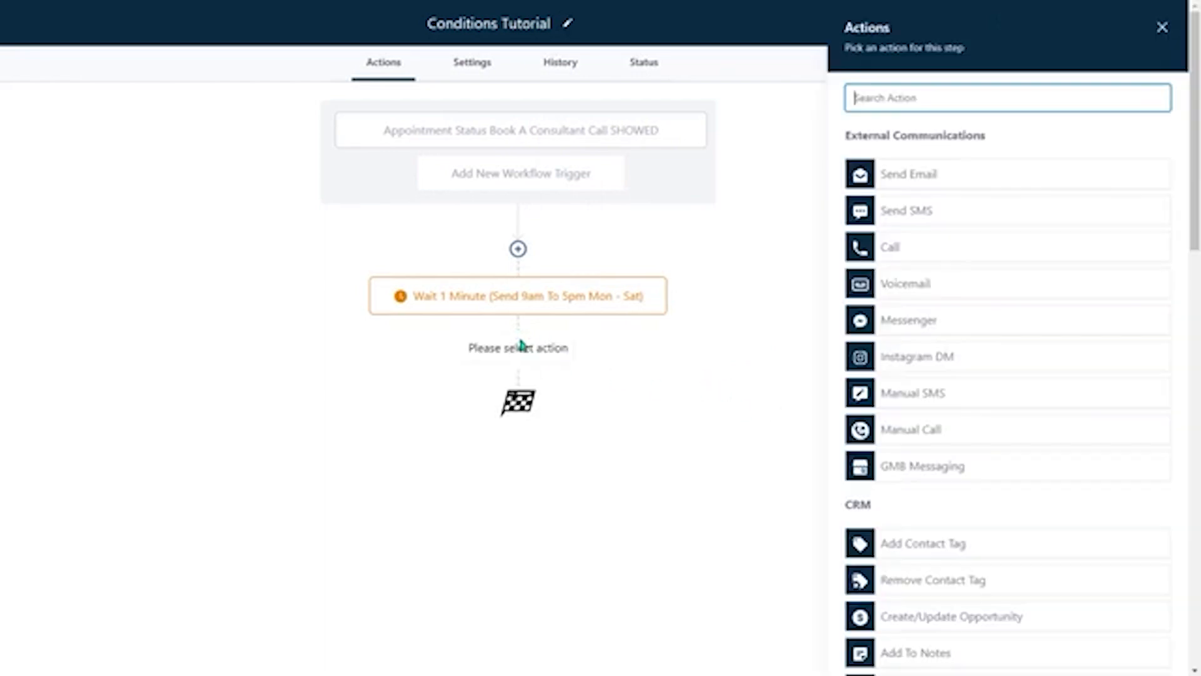
click(937, 216)
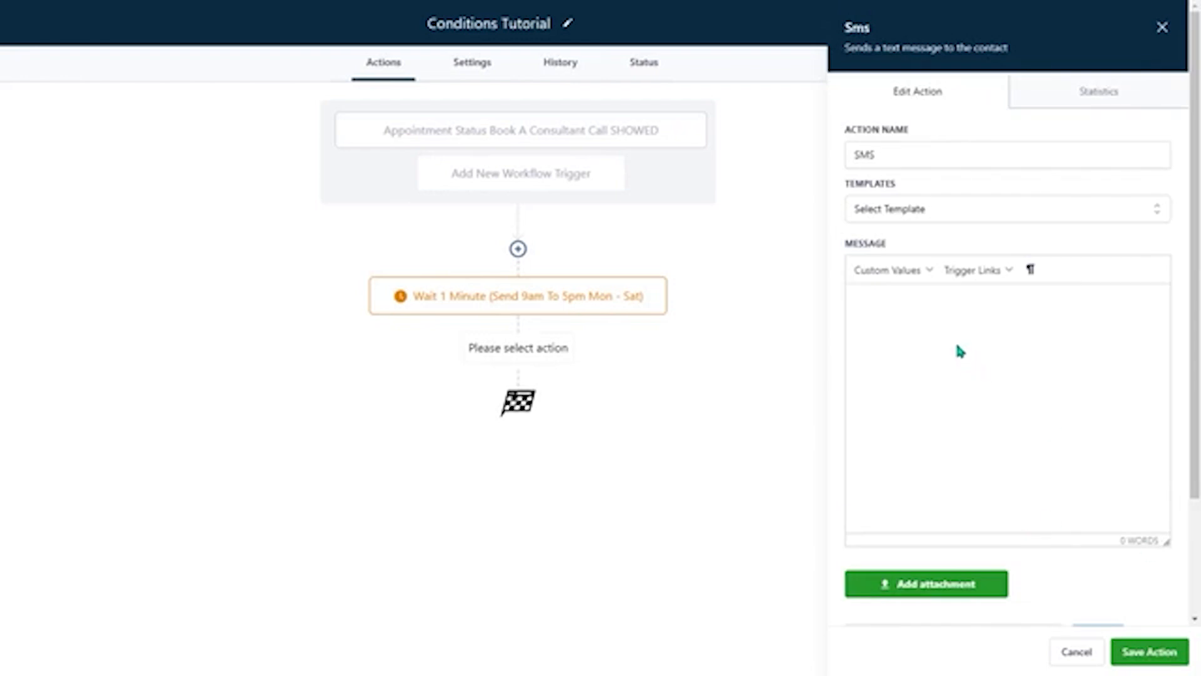
click(932, 353)
text(Hi {{contact.first_name}}, thank you for visiting us at {{location.name}}. We would really appreciate any feedback you have. With 5 being the highest and 1 being the lowest, how would you rate your experience at the clinic today?)
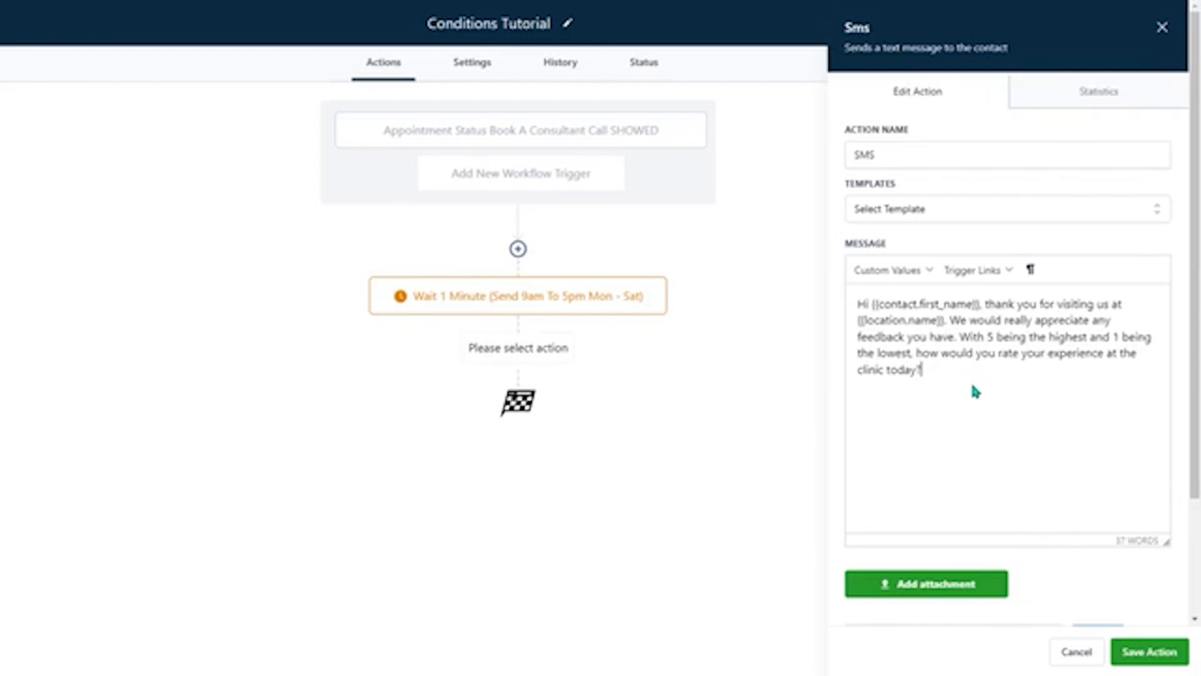
- Insert the contact's First Name and the account's Name custom values on separate lines below the message text
key(Return)
key(Return)
drag(868, 304, 979, 304)
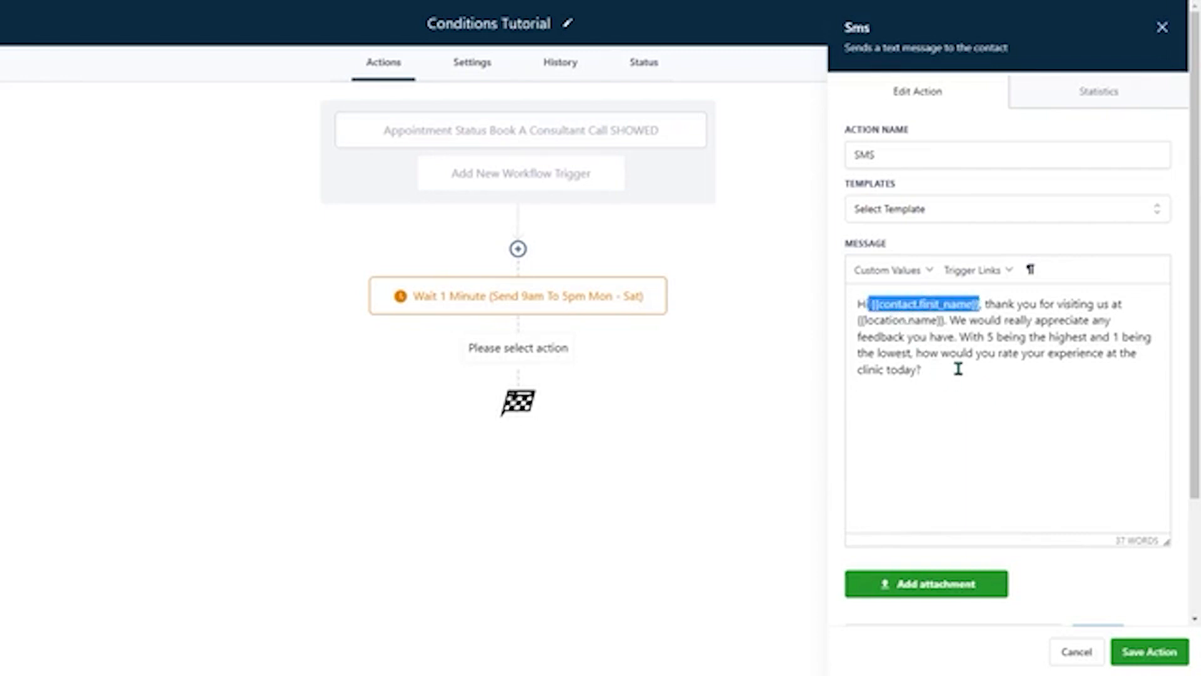
click(959, 370)
click(940, 405)
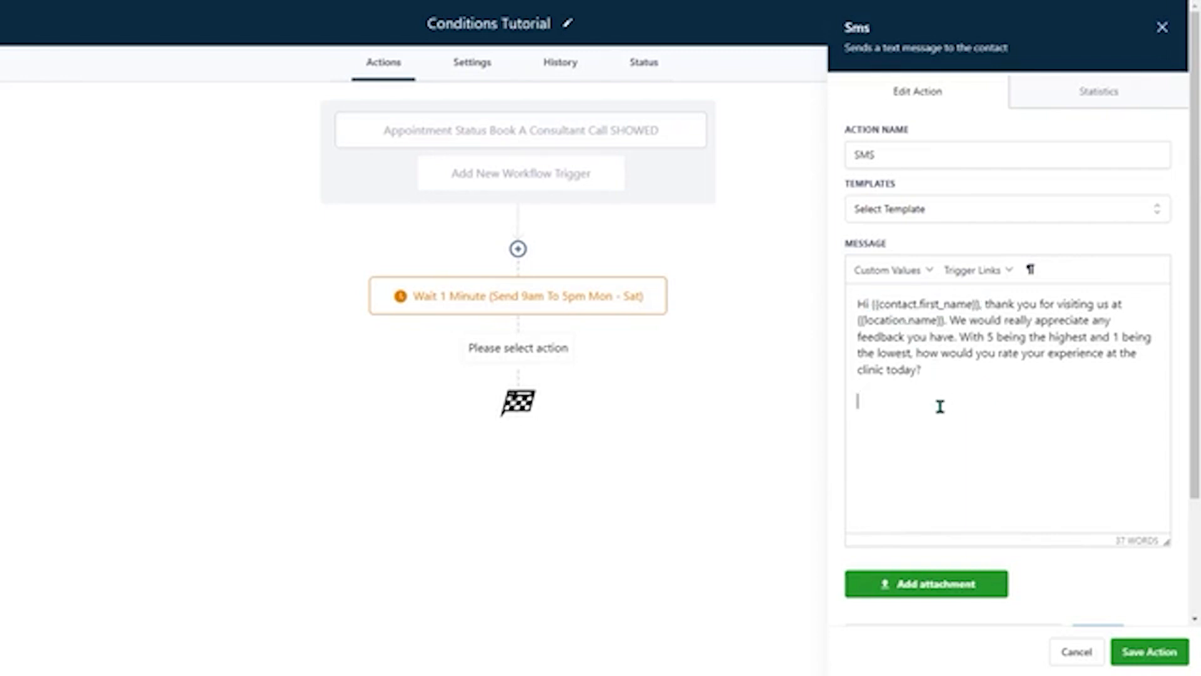
click(901, 271)
mouse_move(897, 303)
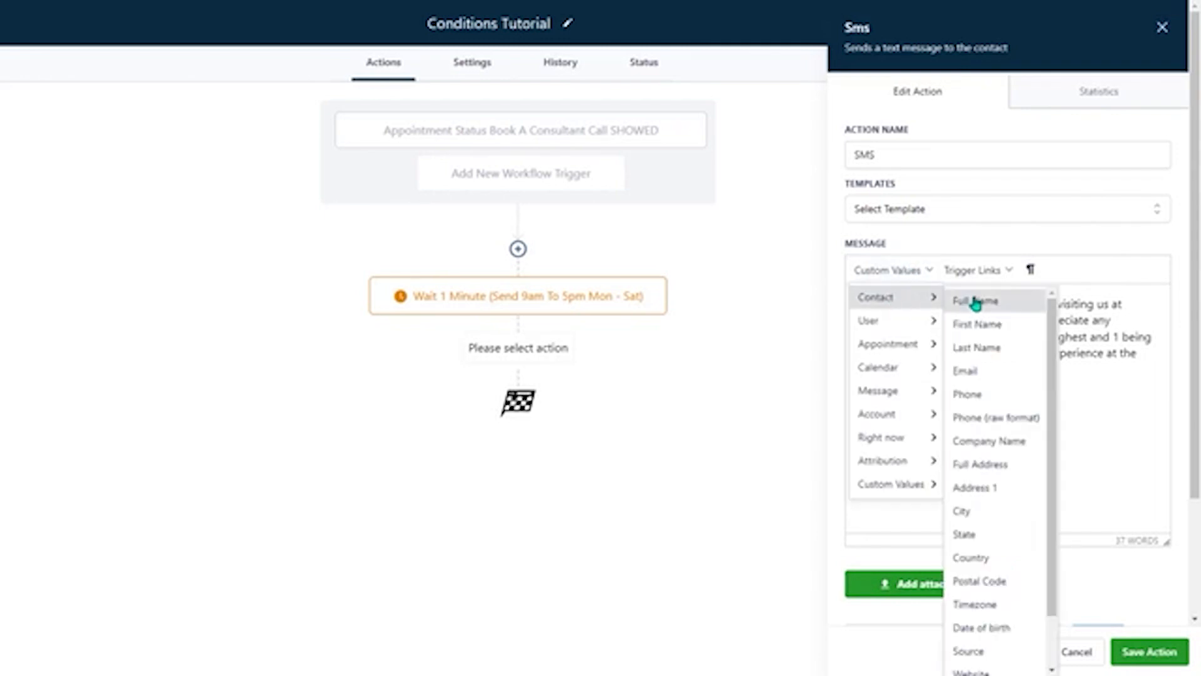
click(977, 323)
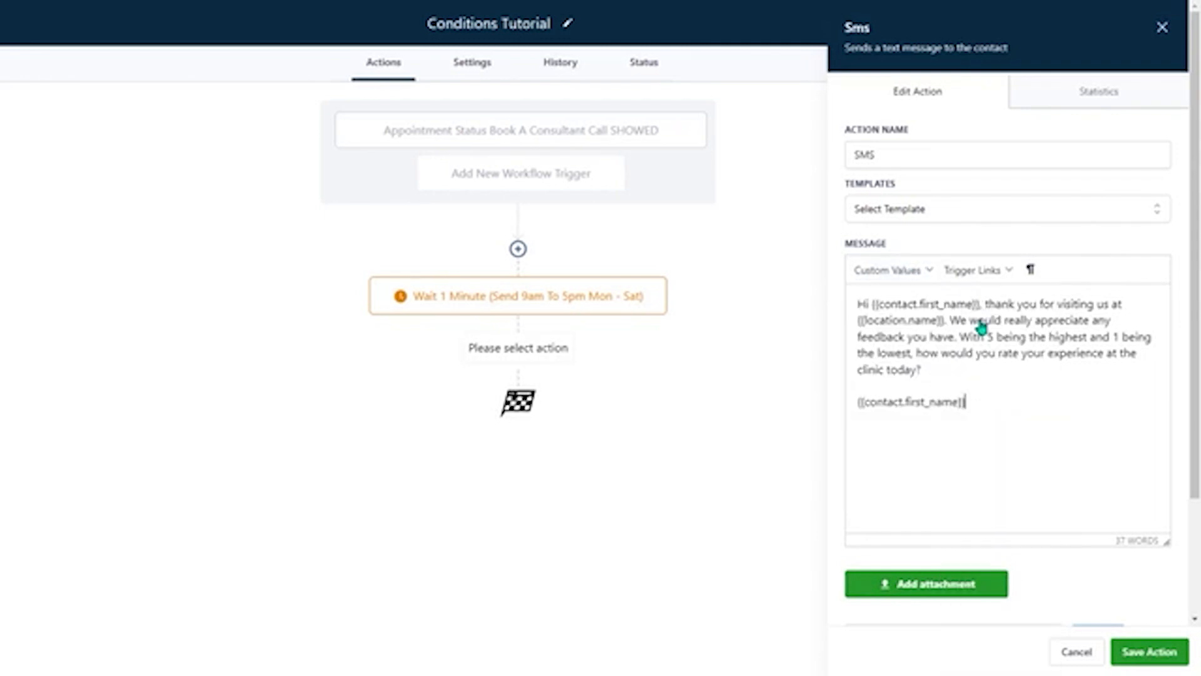
key(Return)
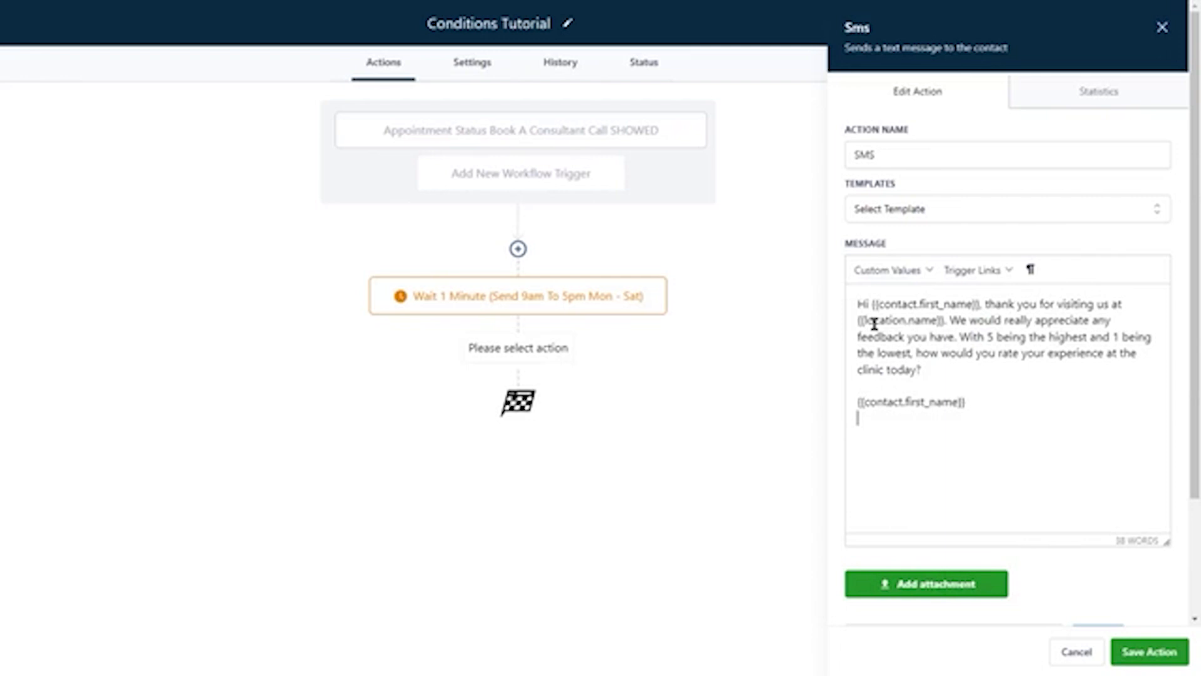
click(894, 270)
mouse_move(895, 413)
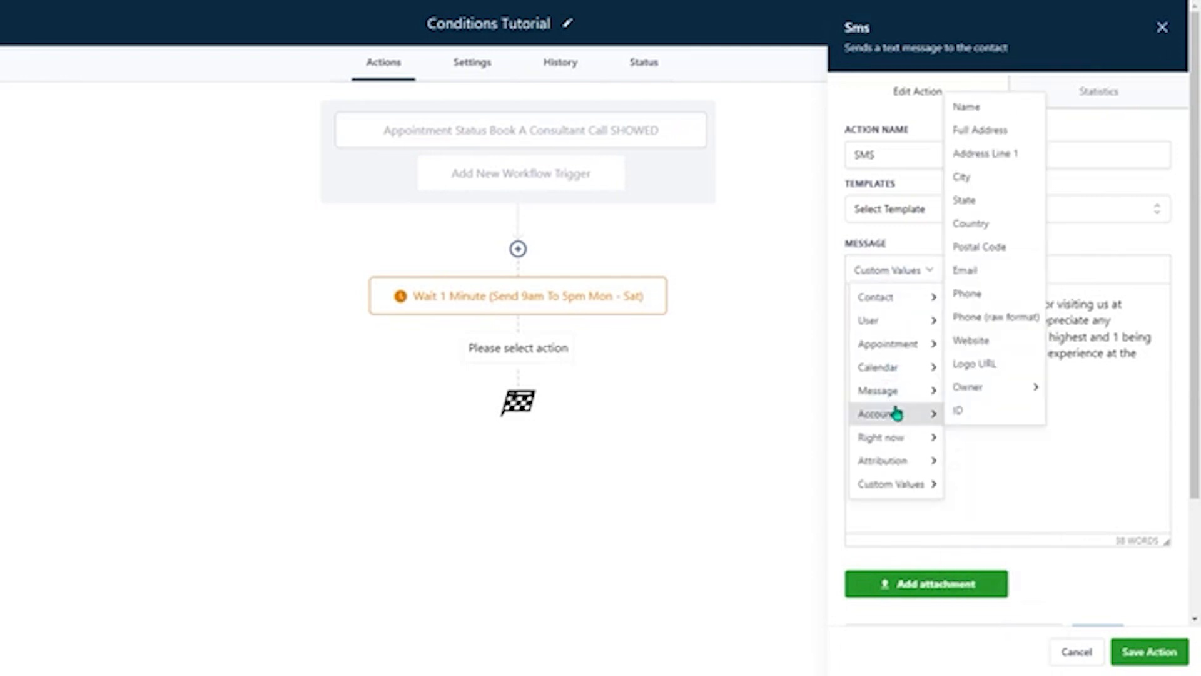
click(995, 111)
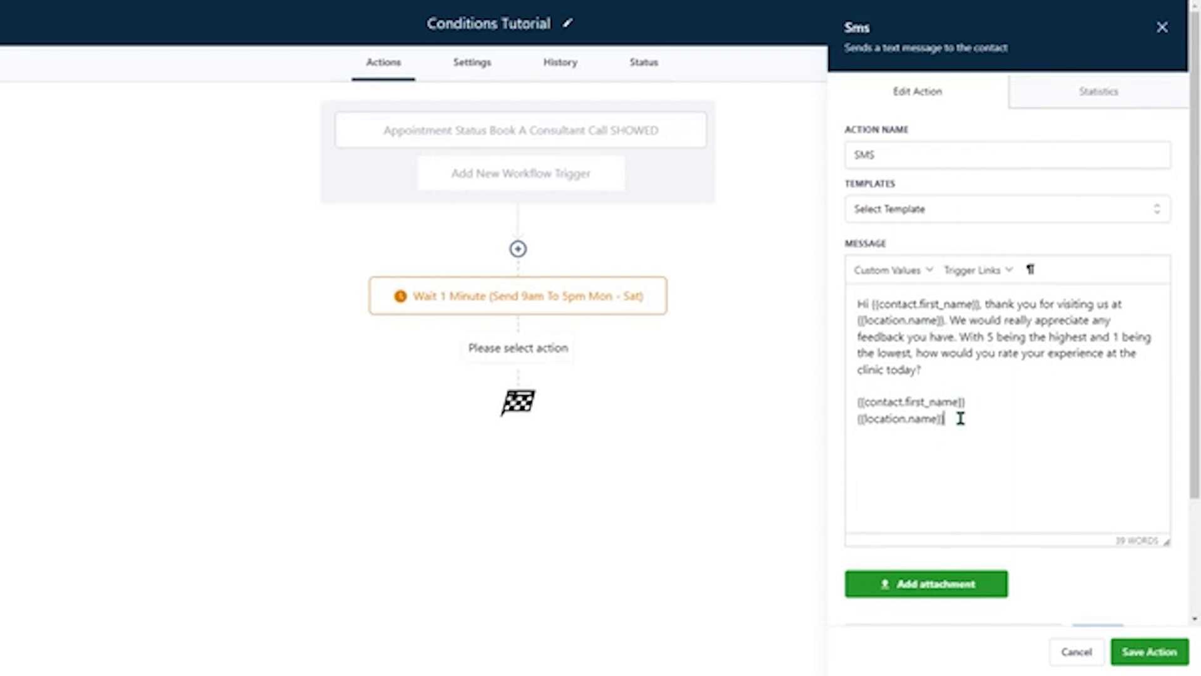
- Delete the two custom value lines and the blank lines below the message text
drag(960, 418, 776, 399)
key(BackSpace)
key(BackSpace)
key(BackSpace)
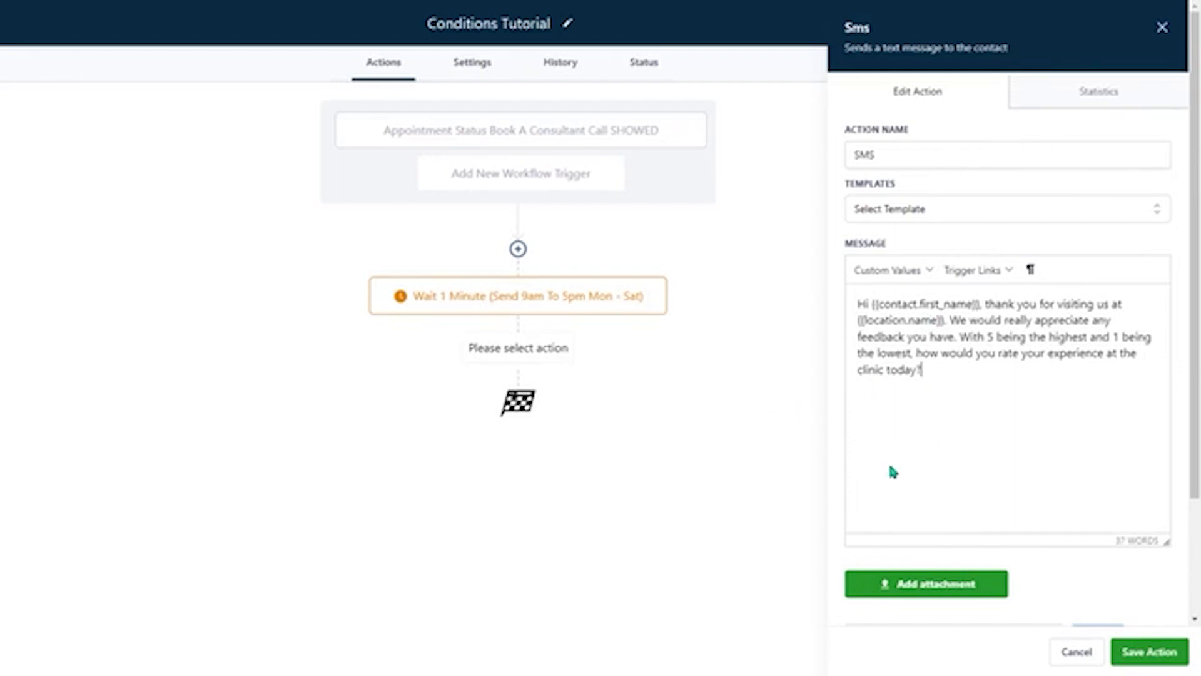
- Name the SMS action "SMS Requesting Score" and save it
click(891, 150)
text(Reque)
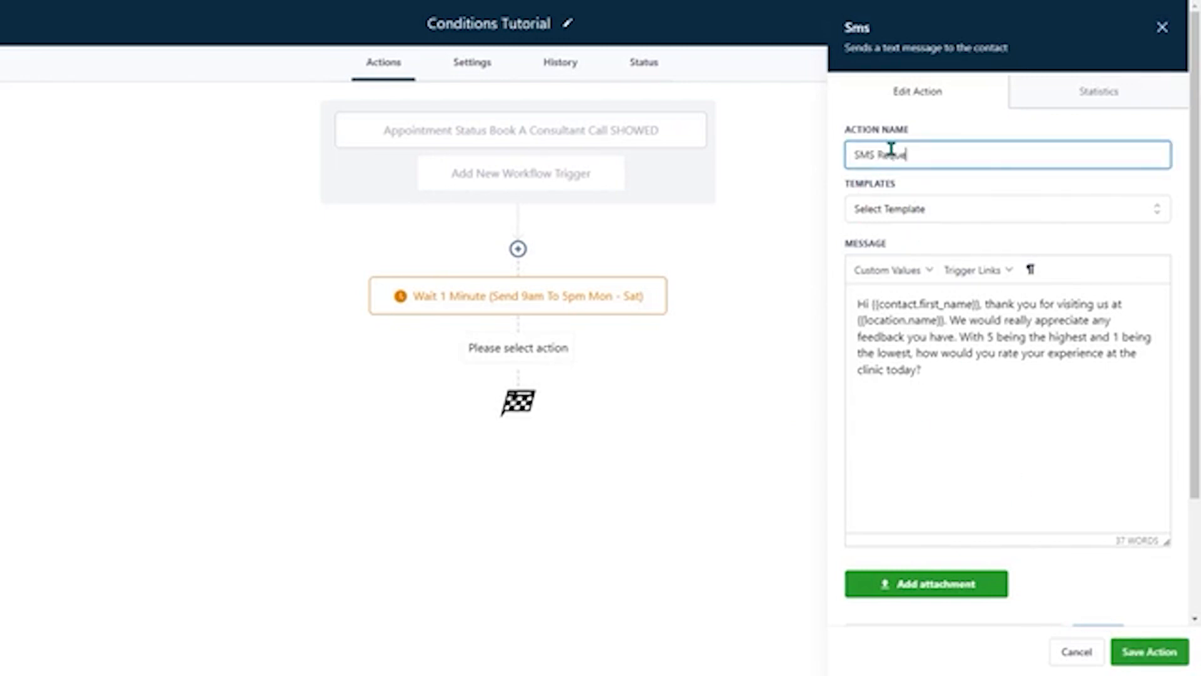
text(sting Score)
click(1149, 651)
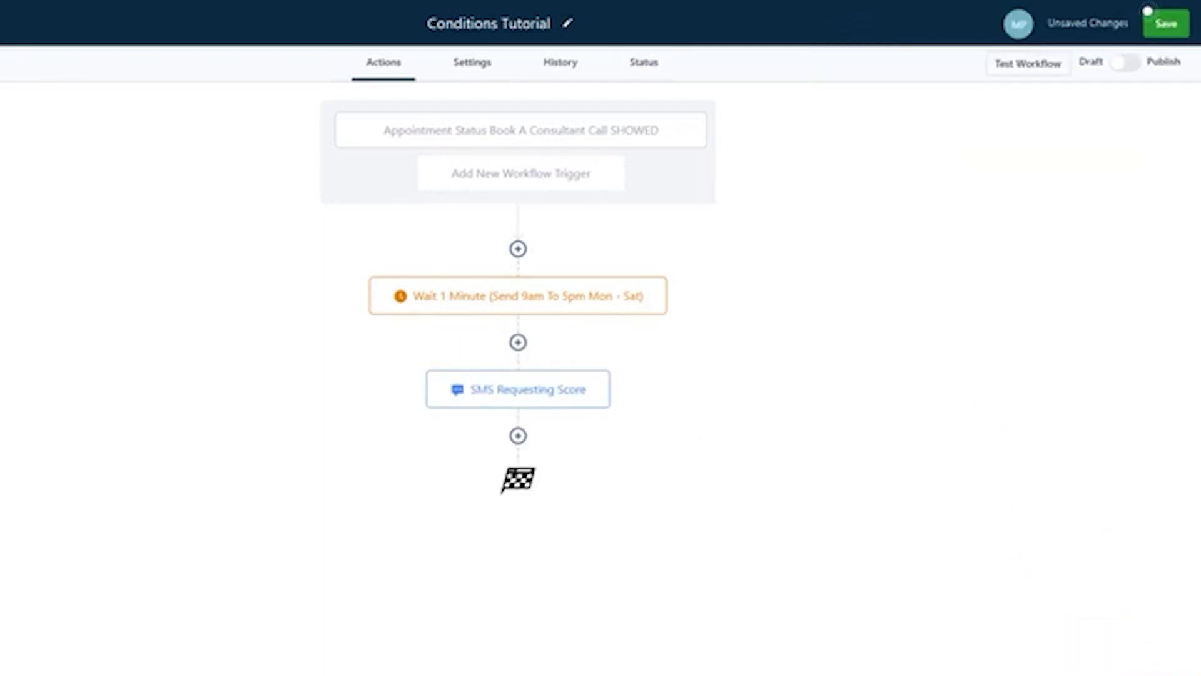
- Add a Wait action below the score request SMS that waits for a Contact Reply to SMS Requesting Score
click(518, 437)
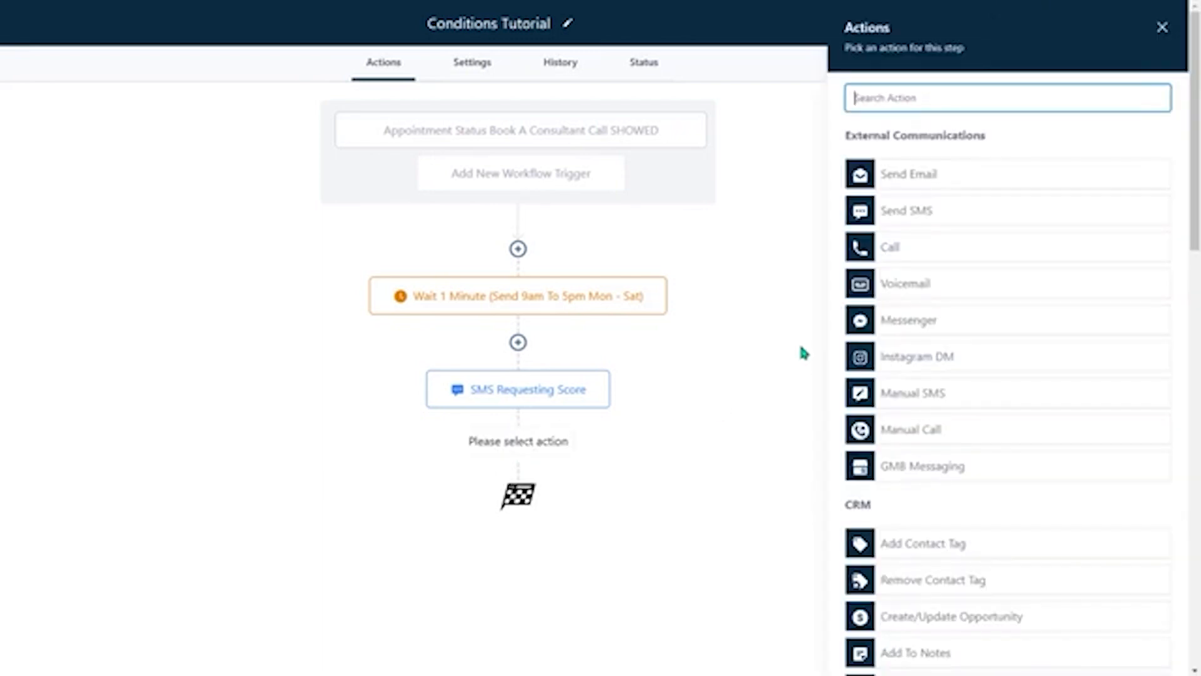
text(wad)
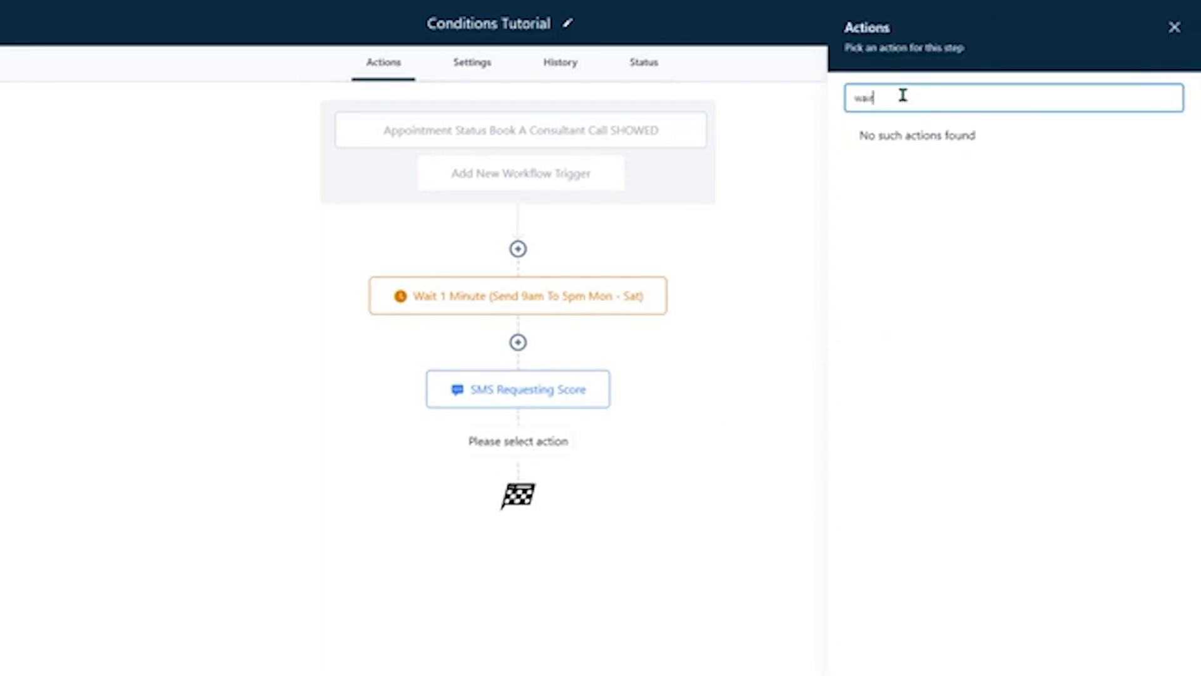
click(901, 170)
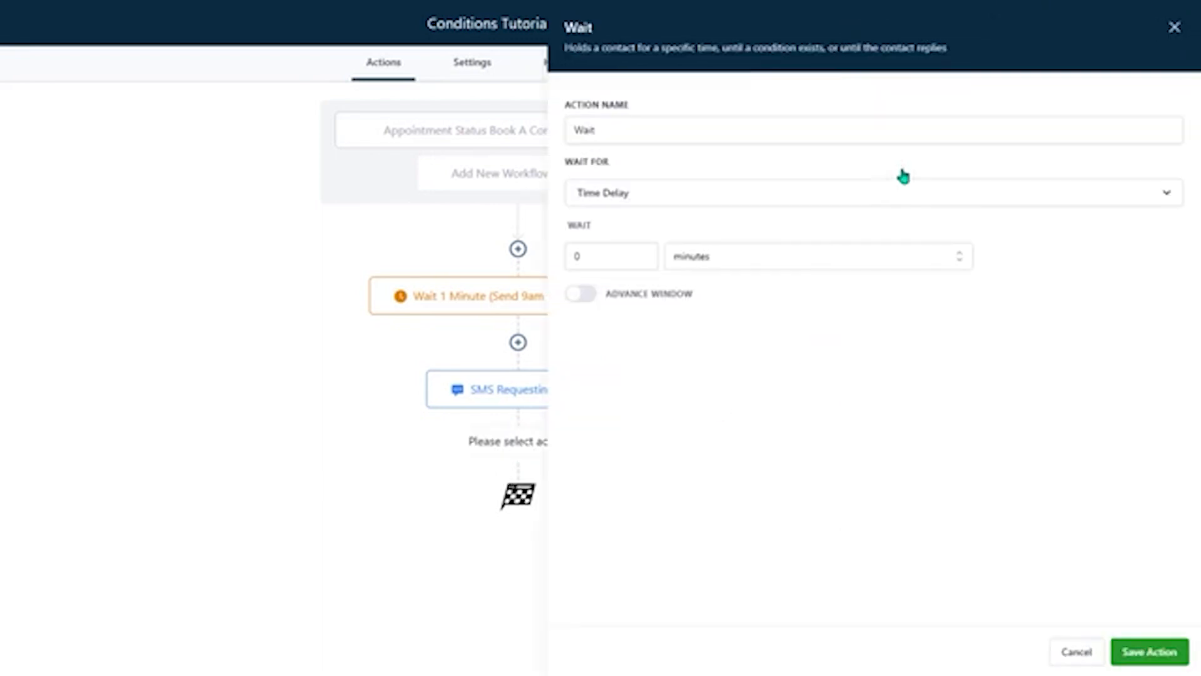
click(646, 198)
scroll(663, 335, down, 3)
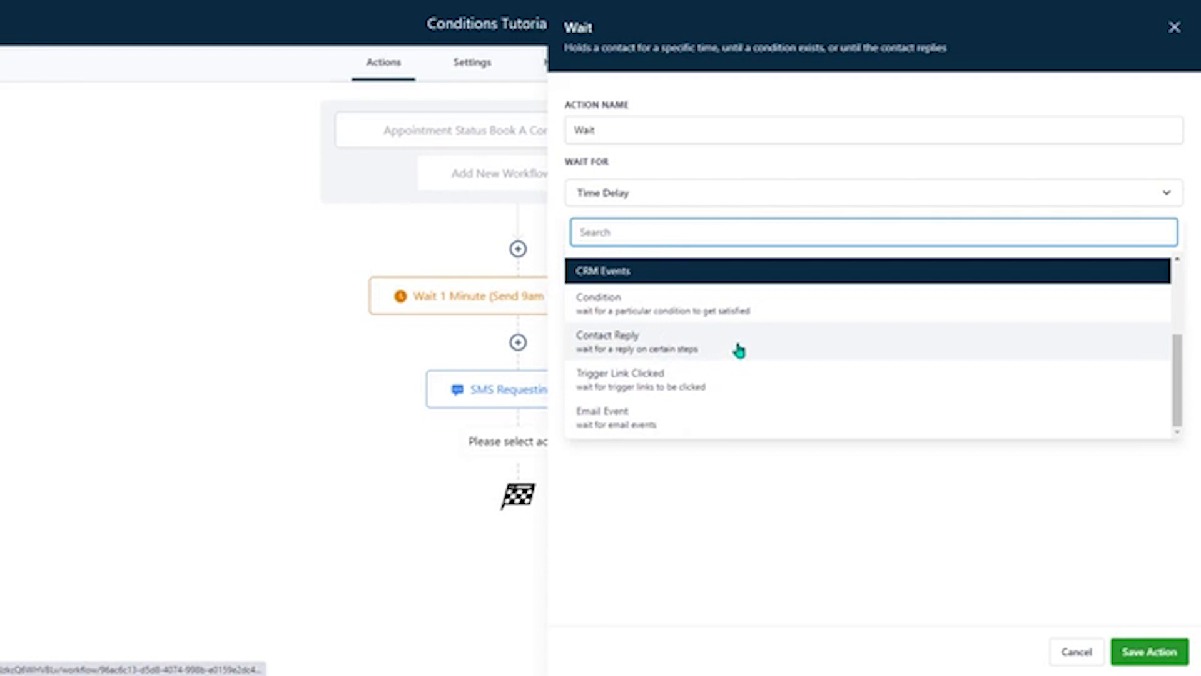
click(738, 351)
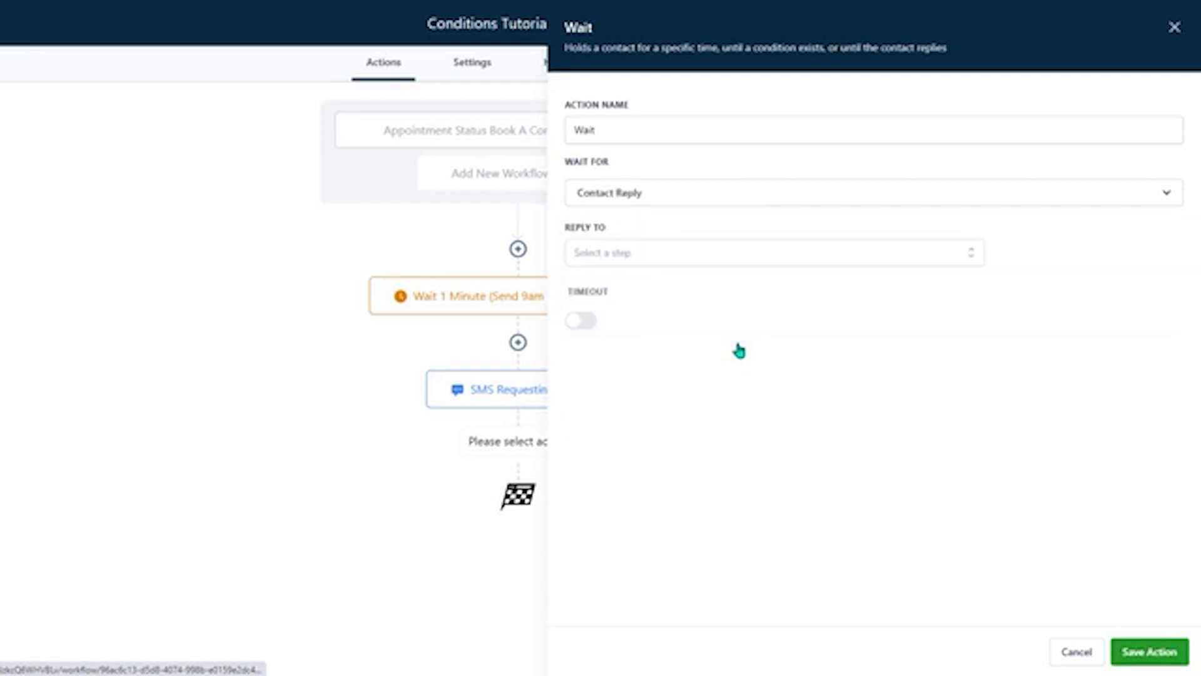
click(639, 257)
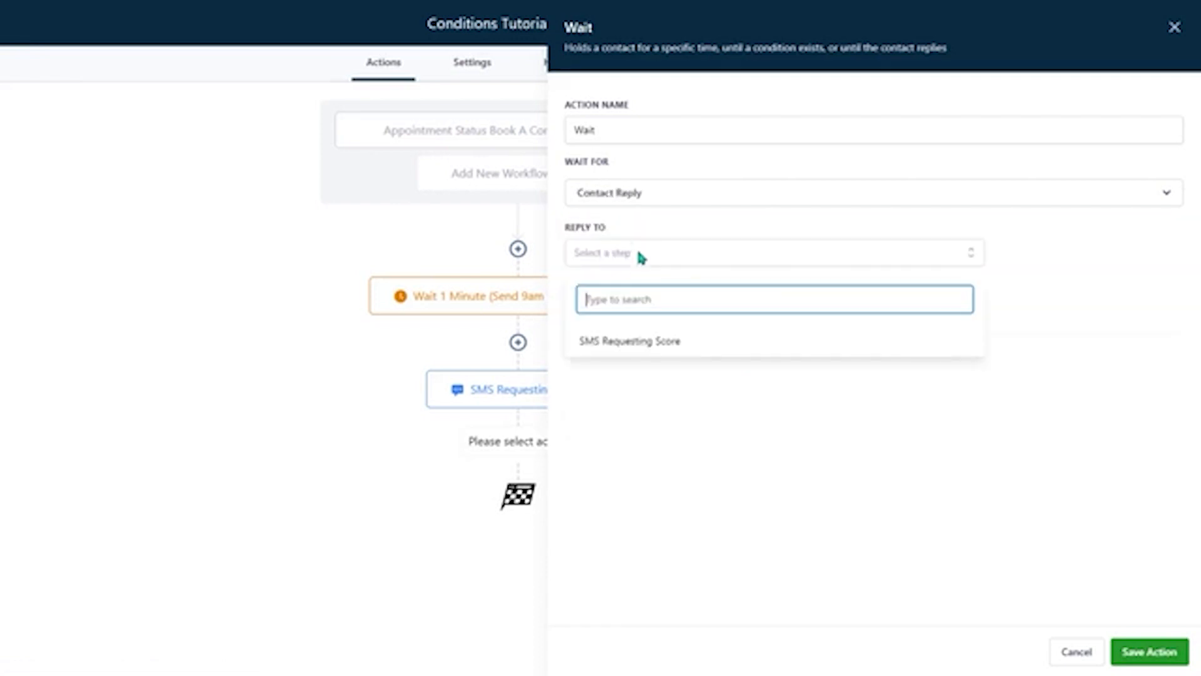
click(668, 348)
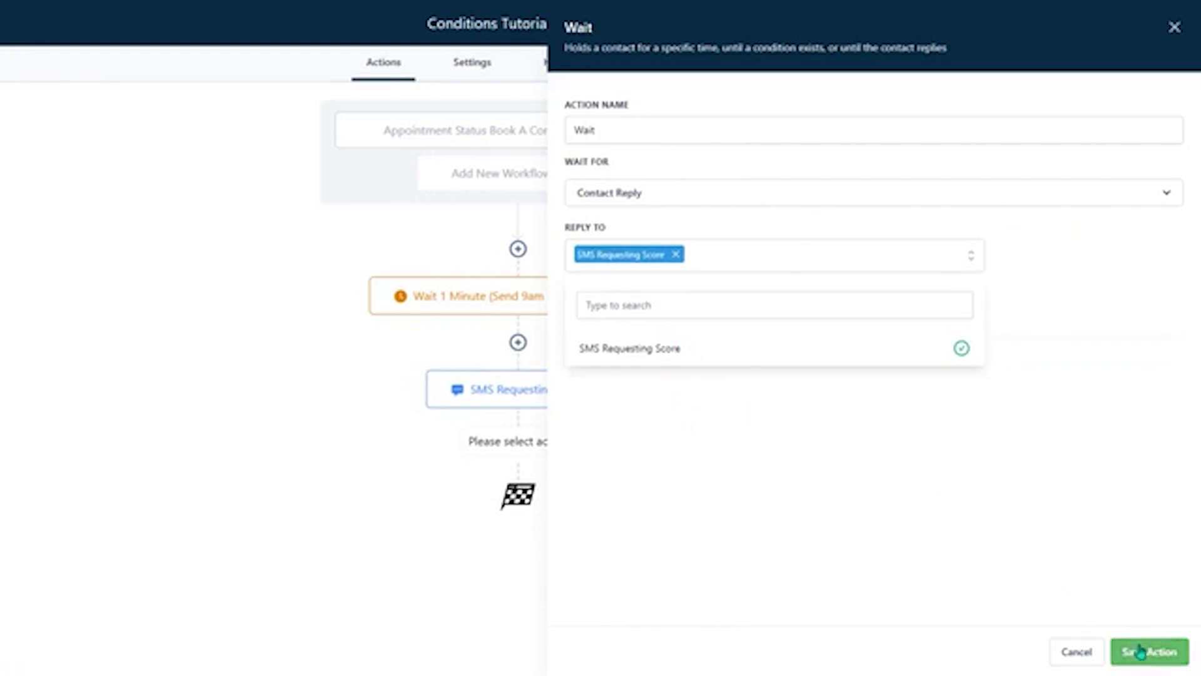
- Enable the timeout on the reply wait and set it to 2 days
click(620, 137)
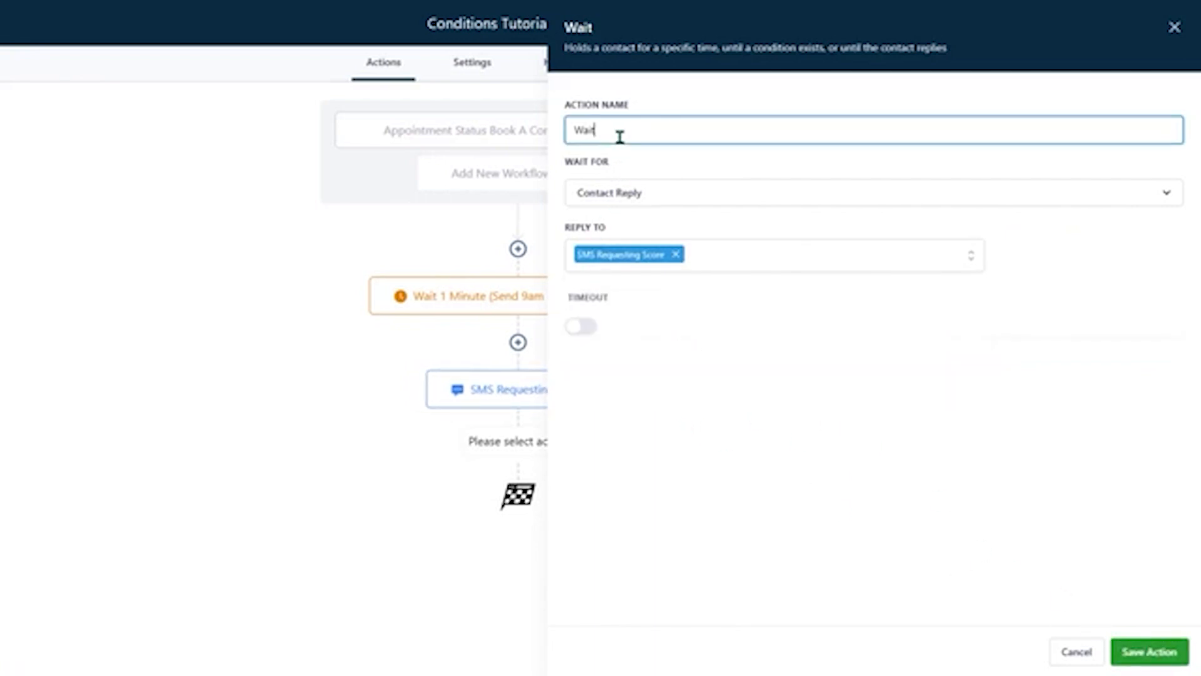
click(586, 324)
click(611, 360)
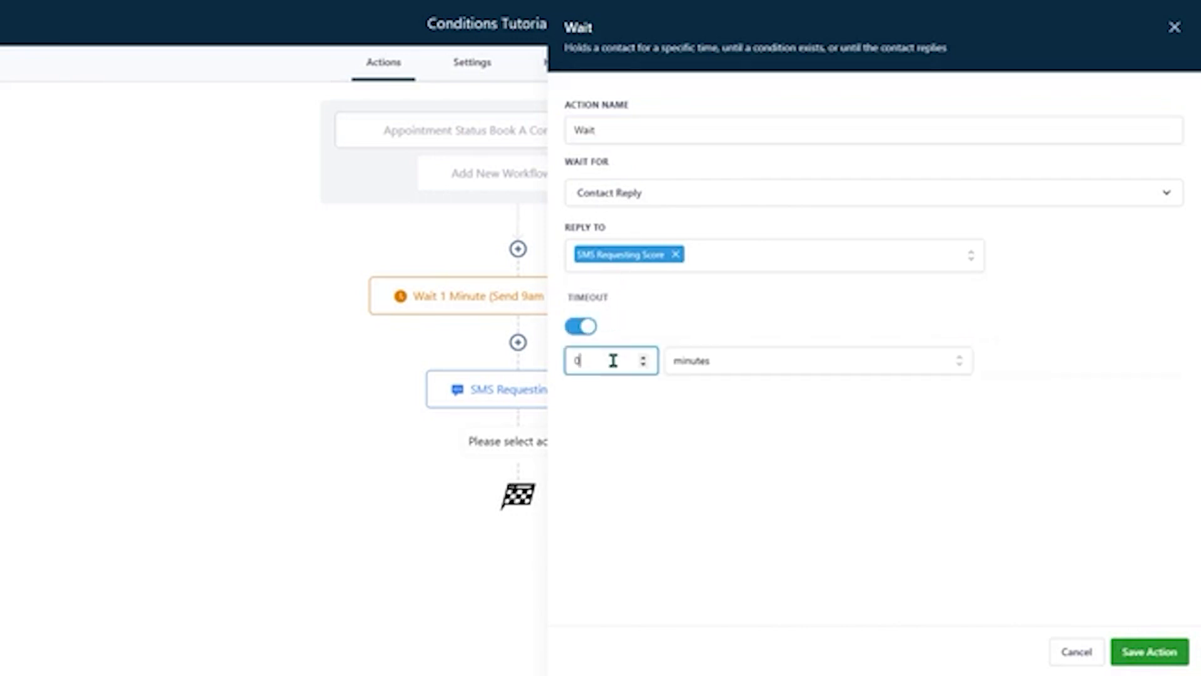
text(2)
click(715, 368)
click(713, 394)
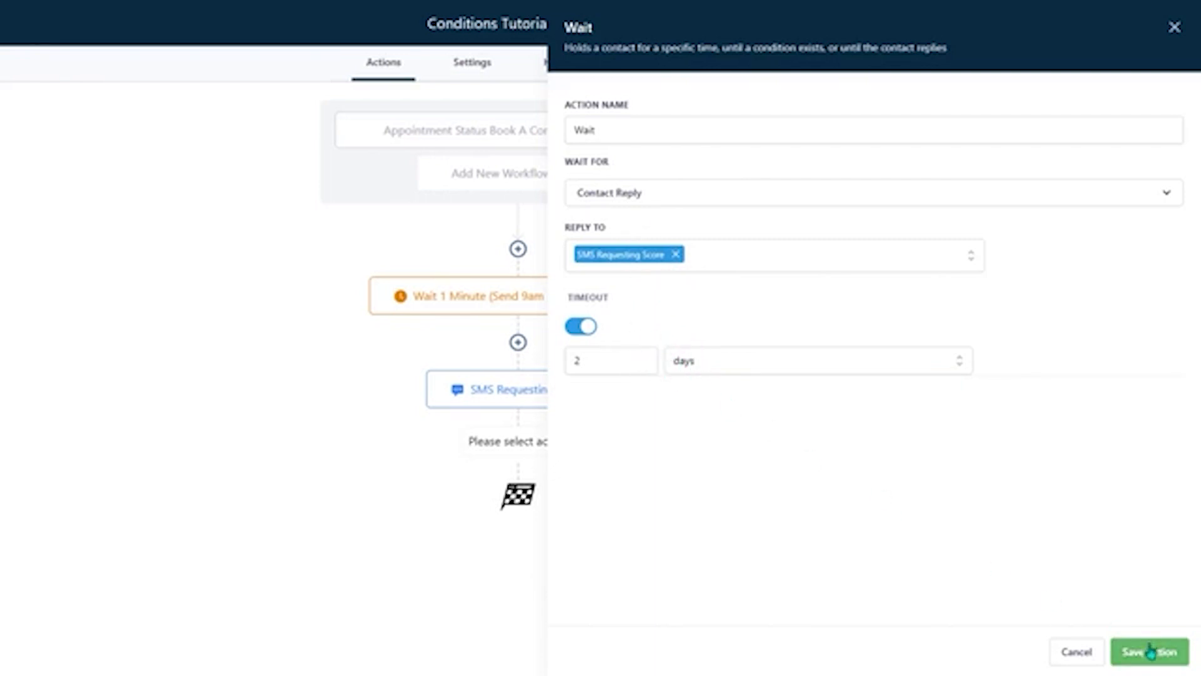
- Name the wait action "Wait 2 days for reply" and save it
click(618, 129)
text(2 days for reply)
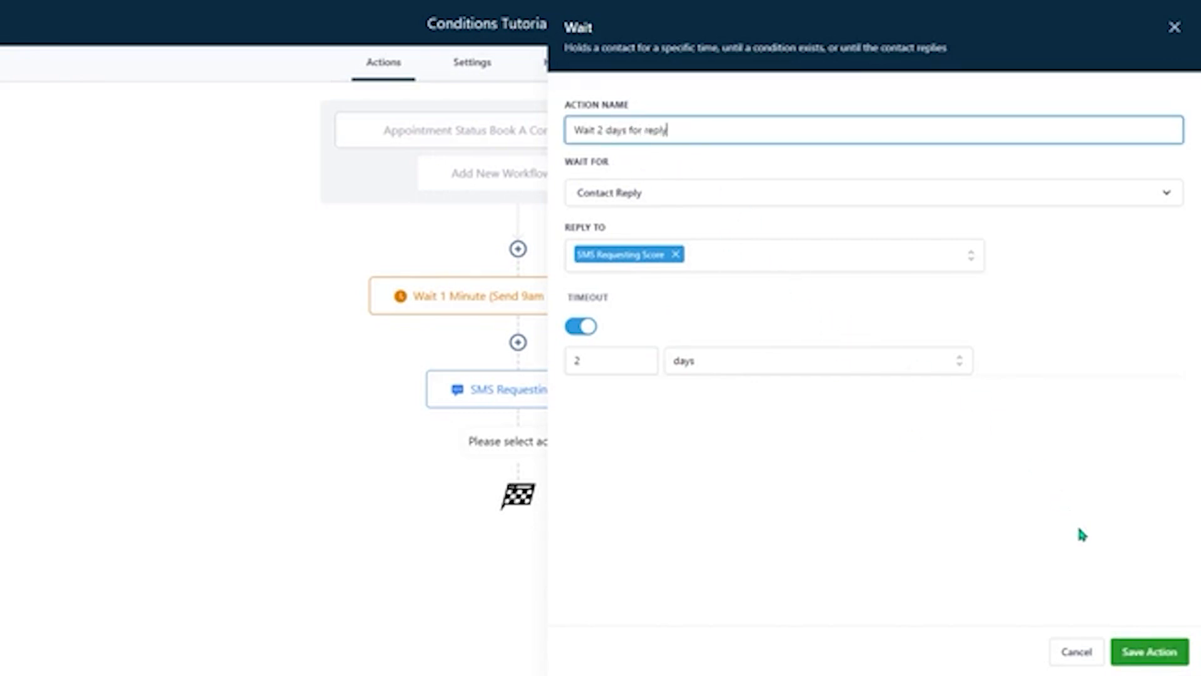
click(1149, 651)
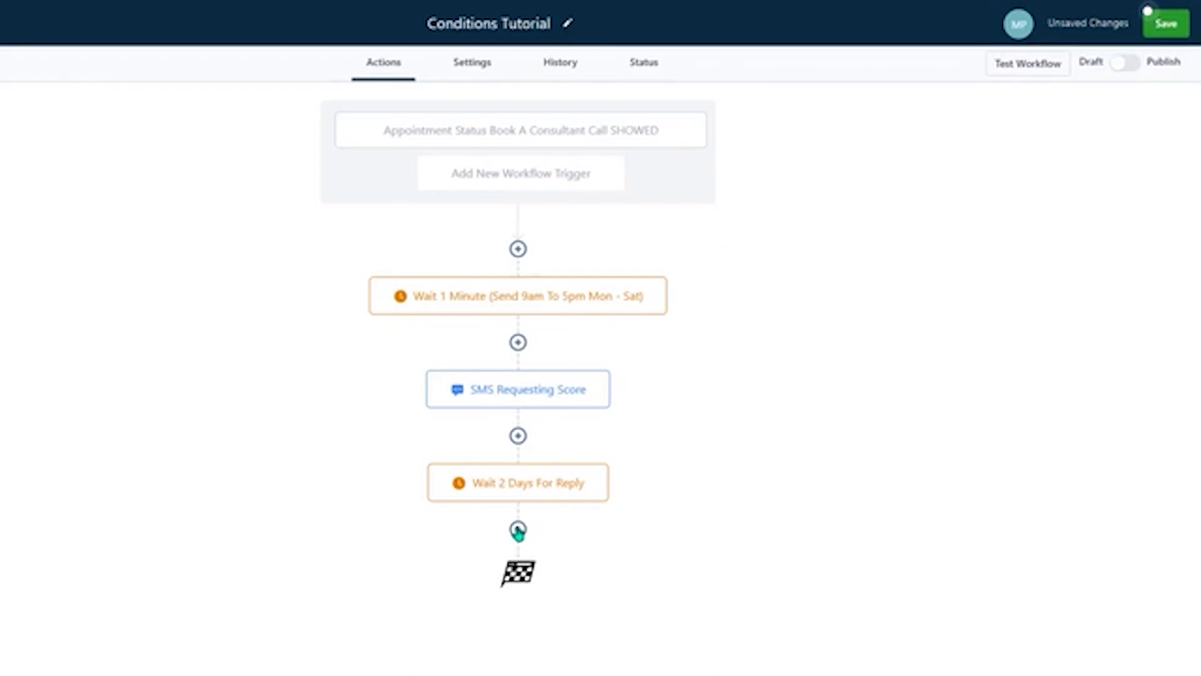
- Add an If / Else action after the two-day reply wait and name its first branch 5
click(518, 530)
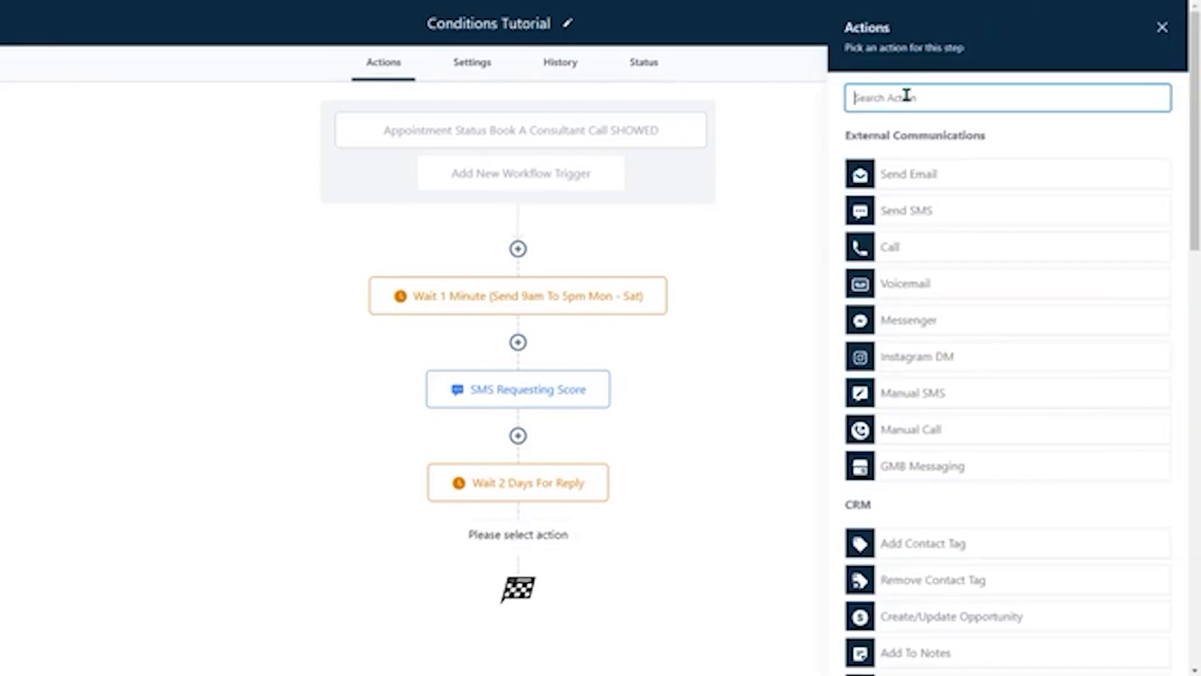
text(if)
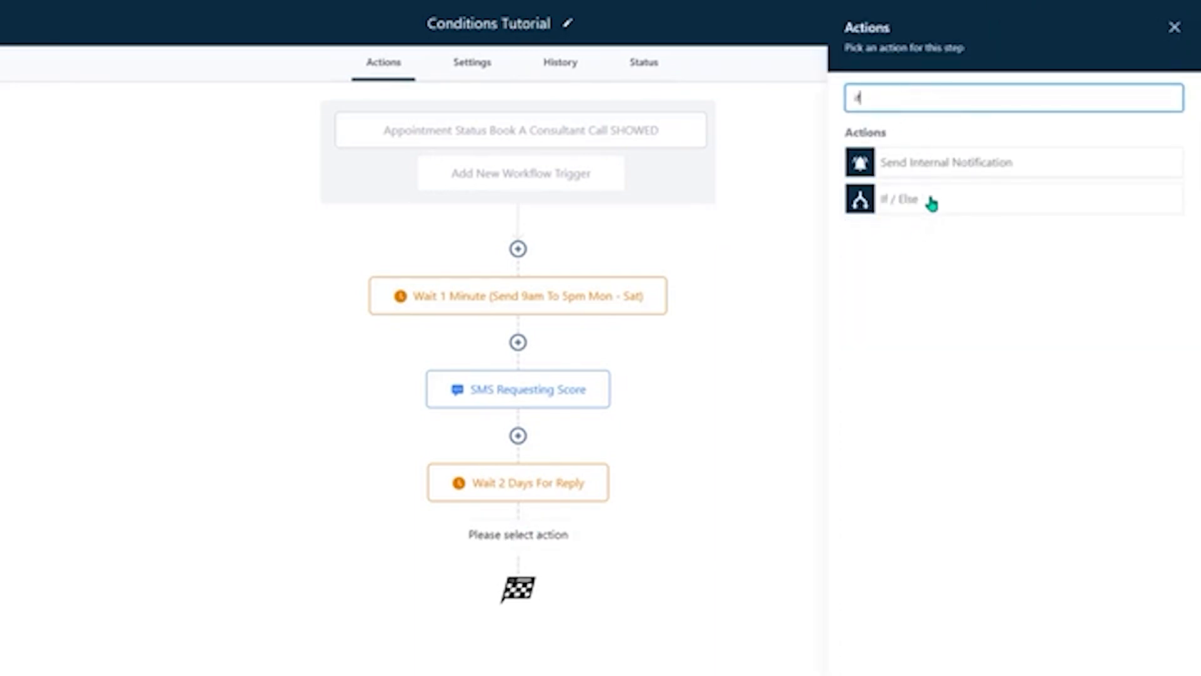
click(931, 200)
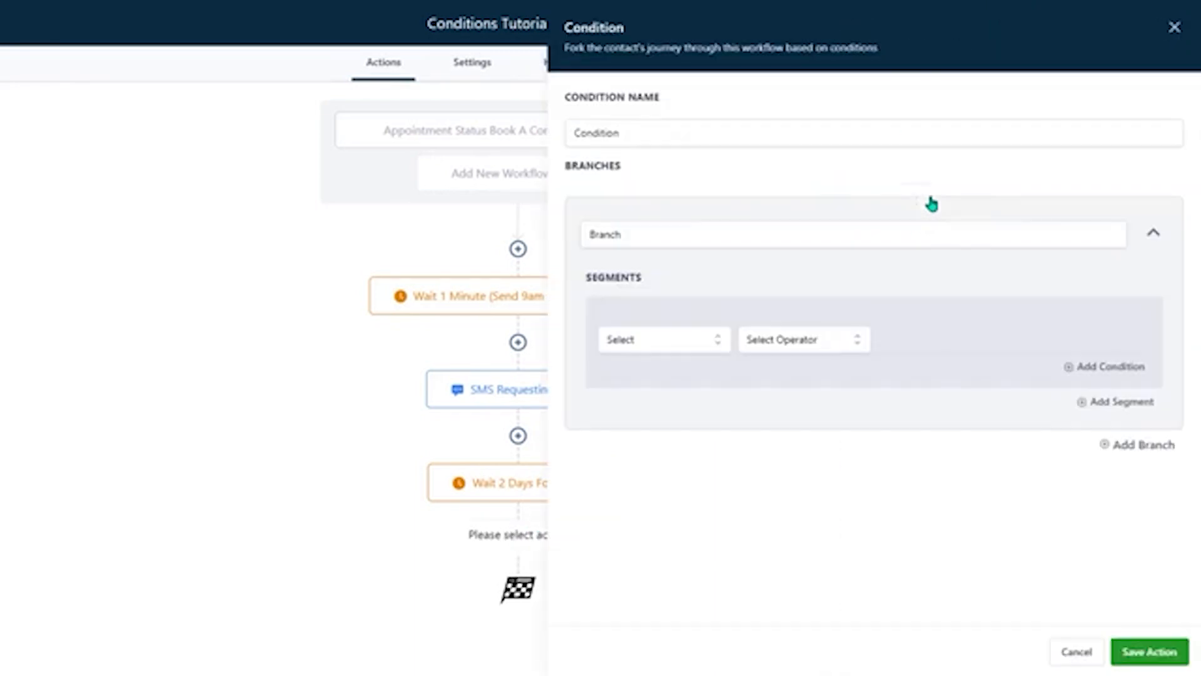
double_click(662, 236)
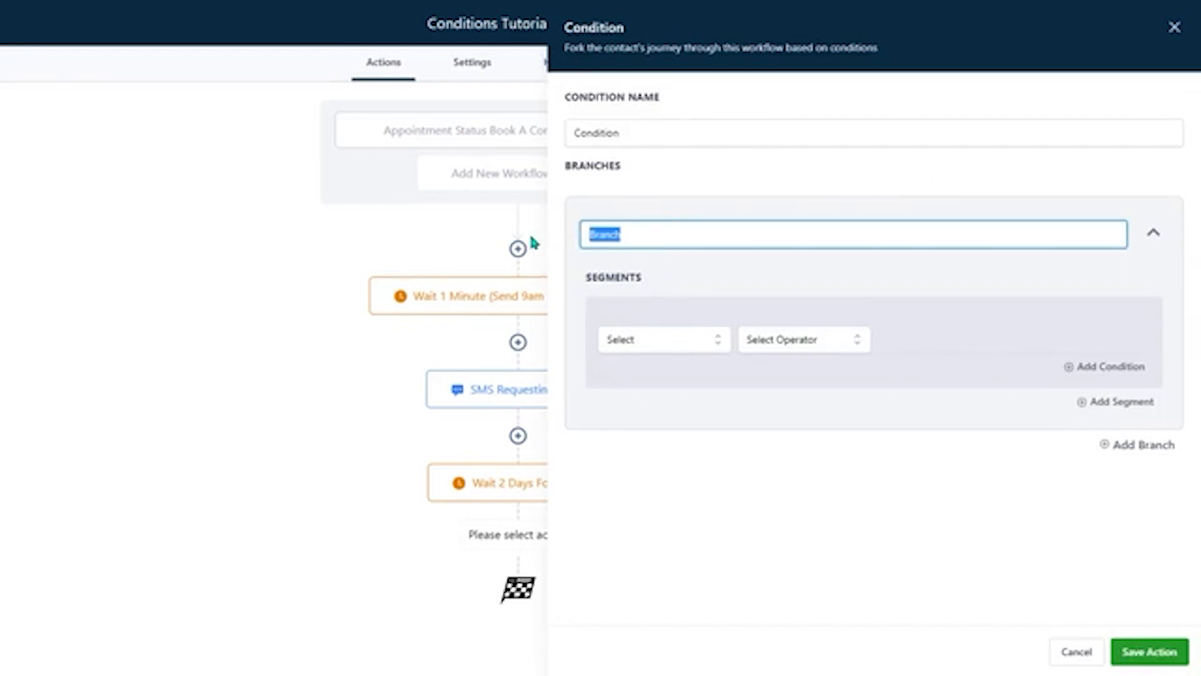
text(5)
- Set the condition of branch 5 to Replied message Contains 5
click(685, 341)
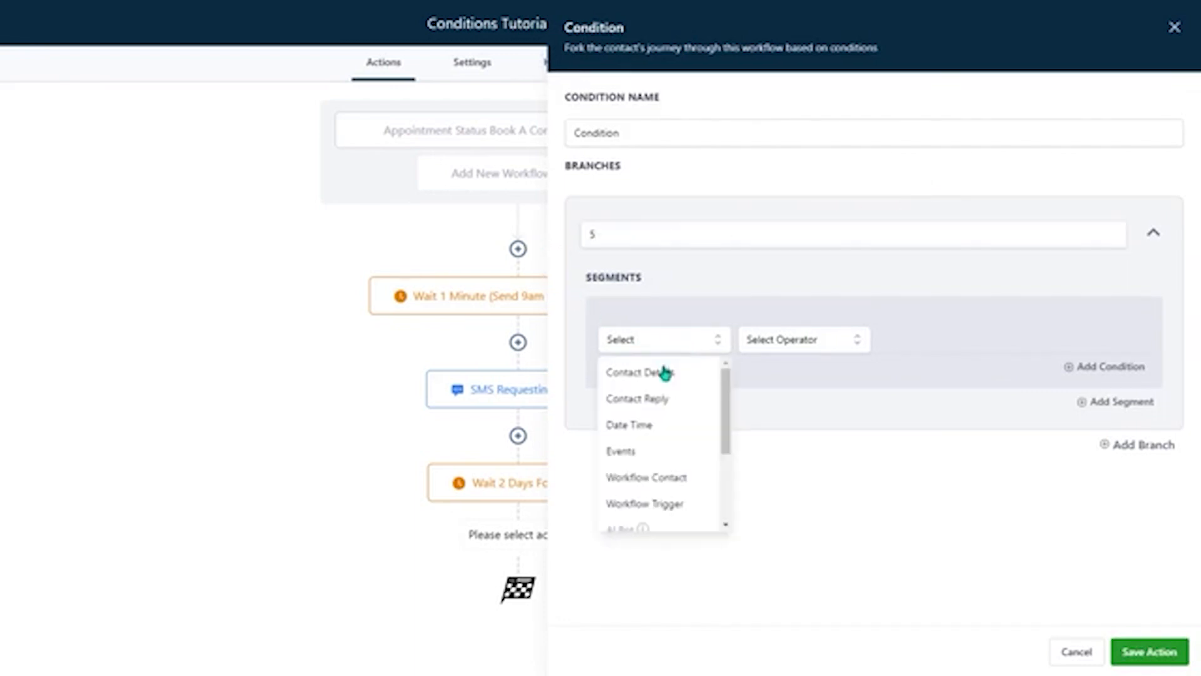
click(665, 401)
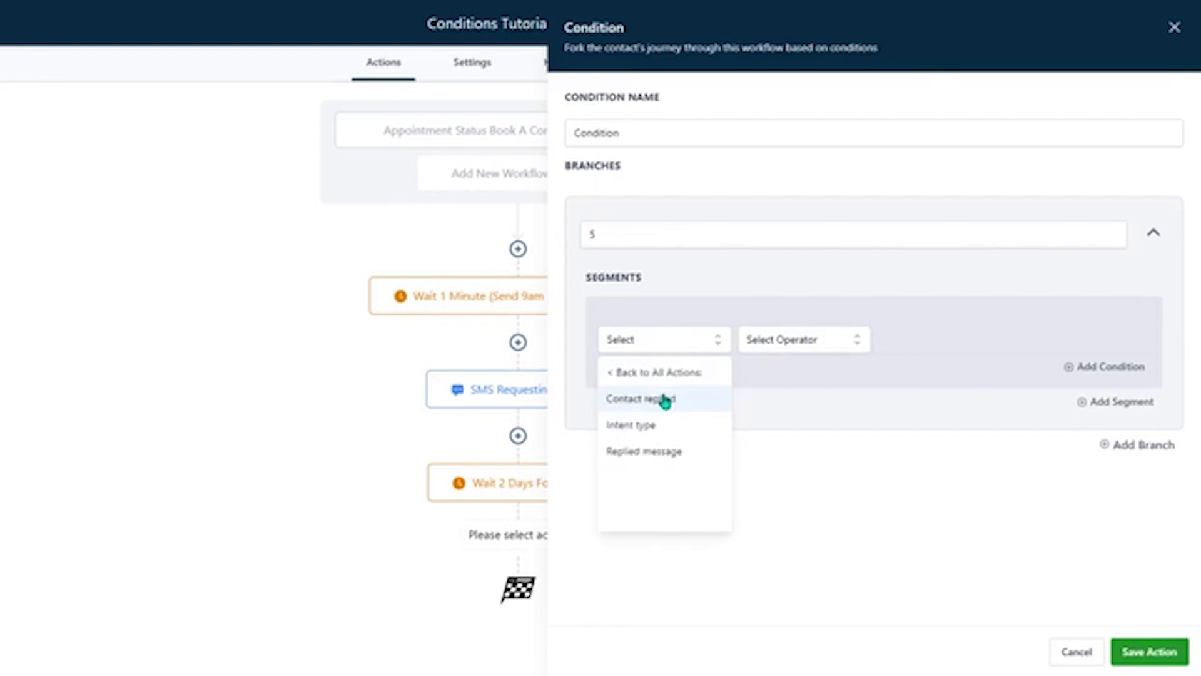
click(663, 454)
click(782, 343)
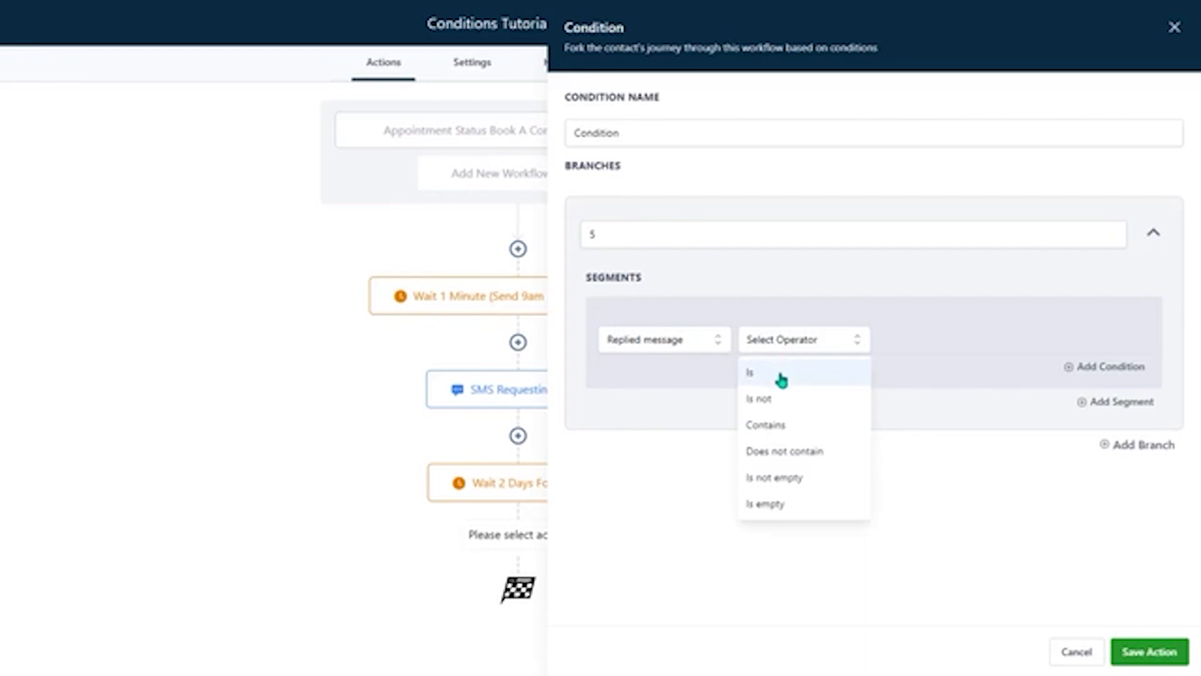
click(783, 425)
click(925, 340)
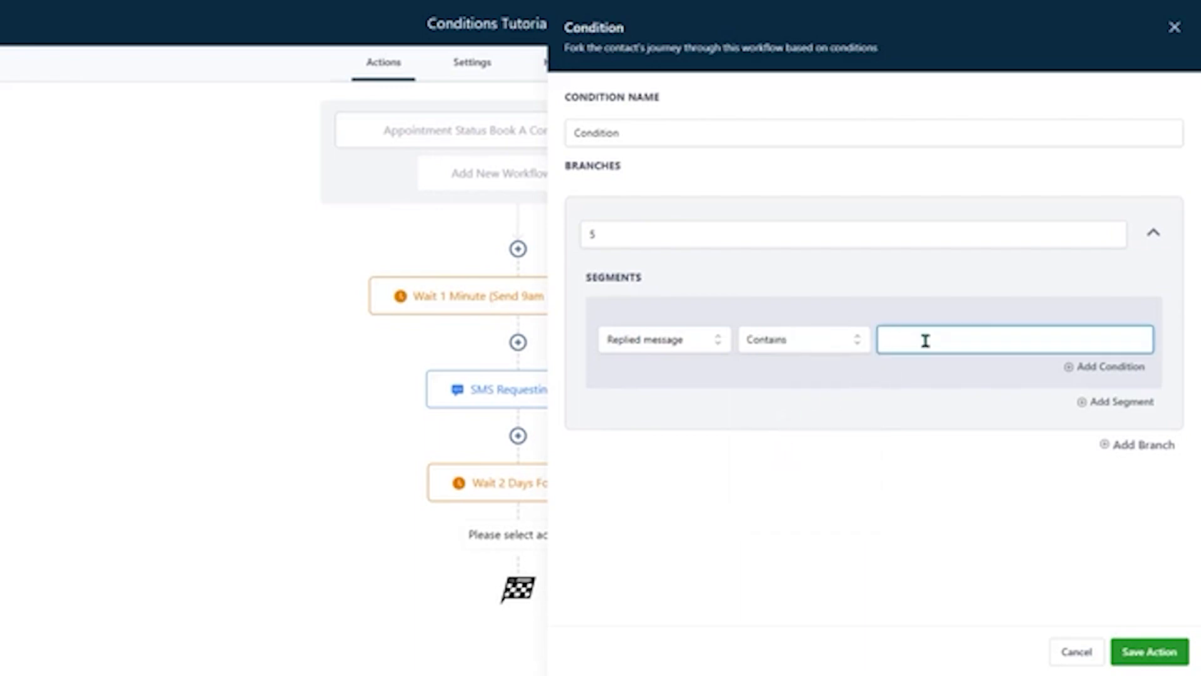
text(5)
click(817, 341)
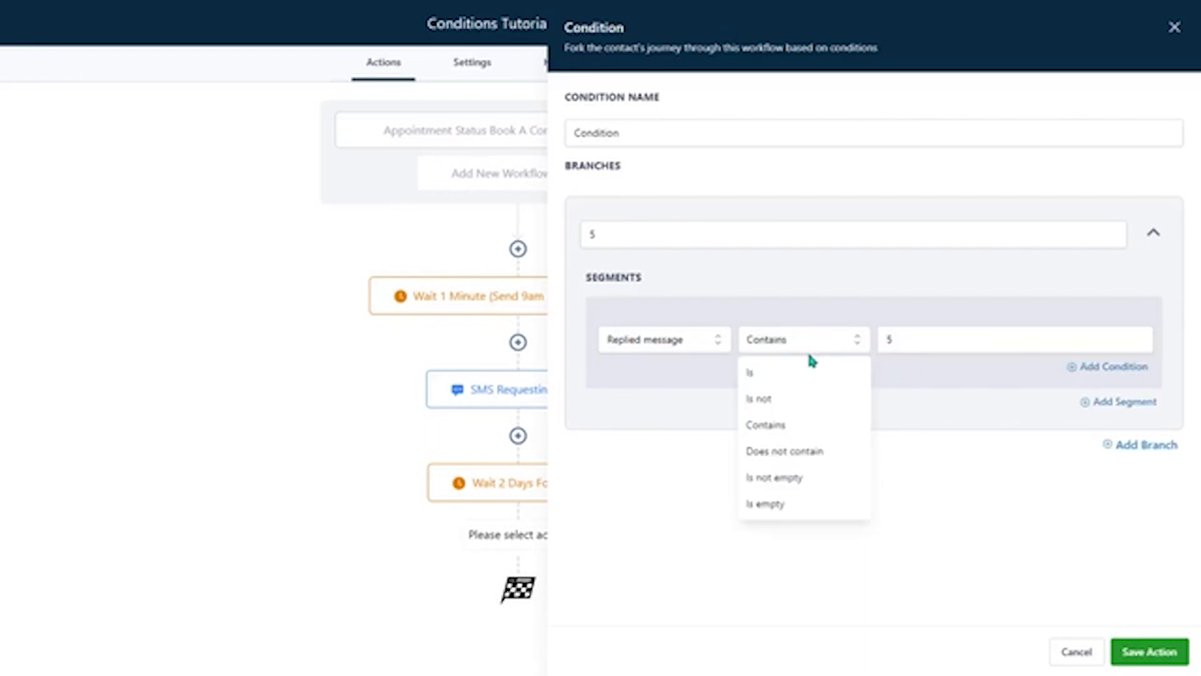
click(826, 341)
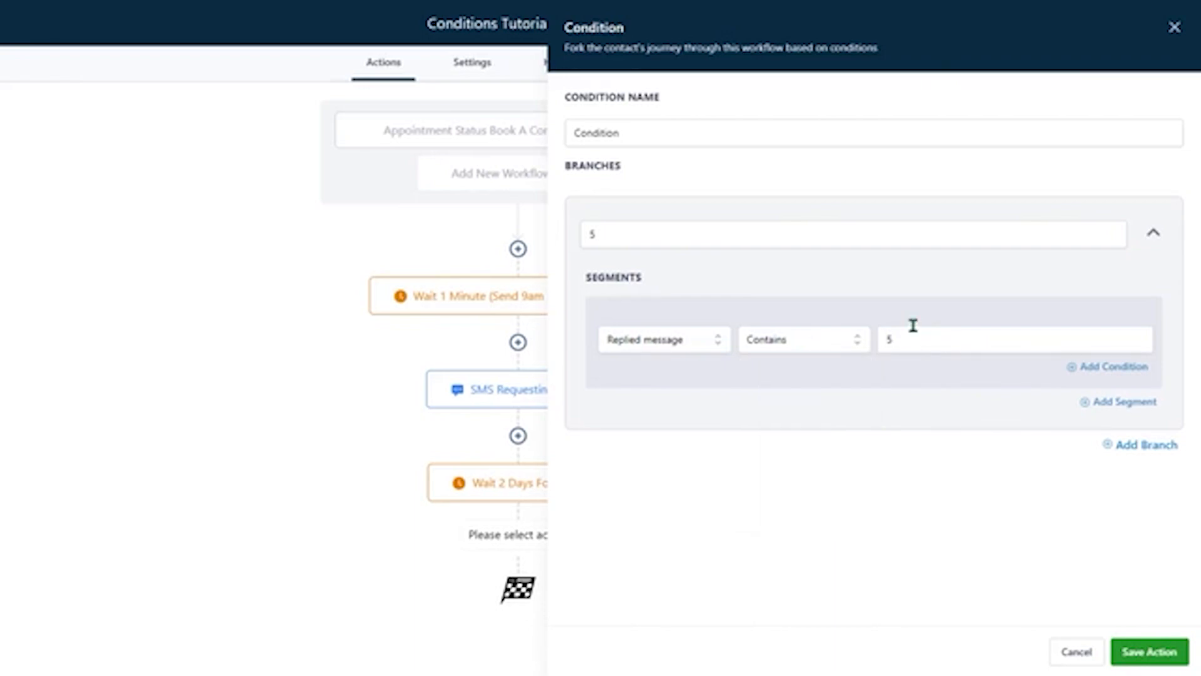
- Add a second branch to the condition and name it 4
click(1128, 447)
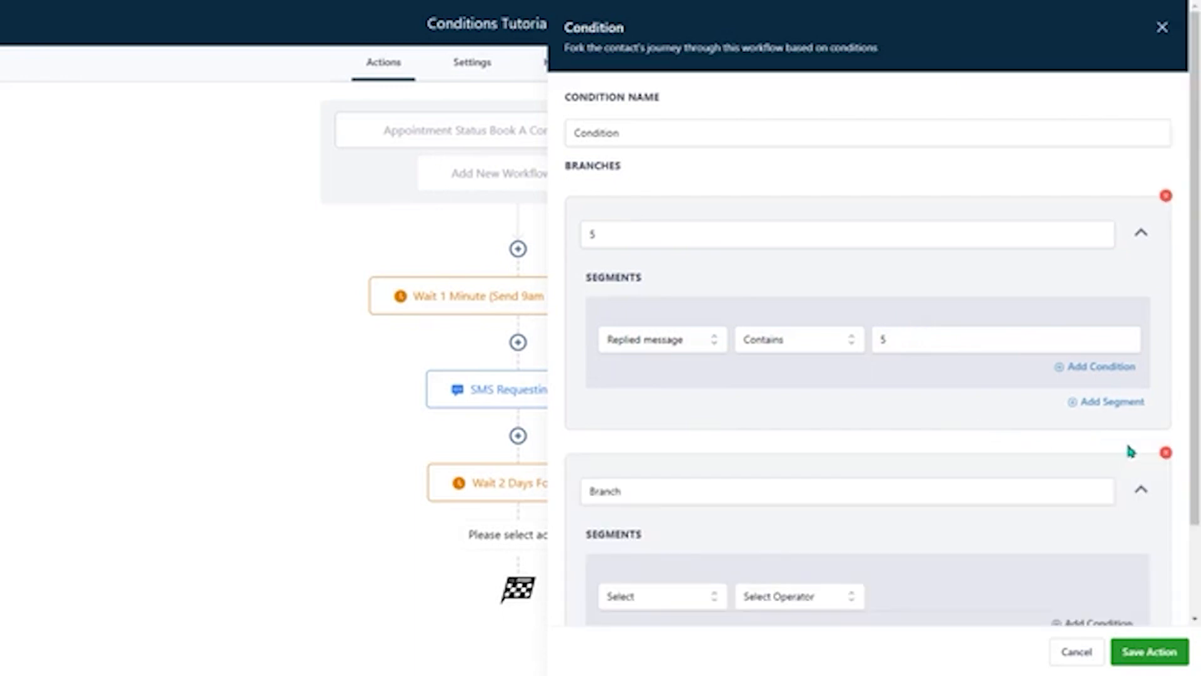
scroll(696, 482, down, 2)
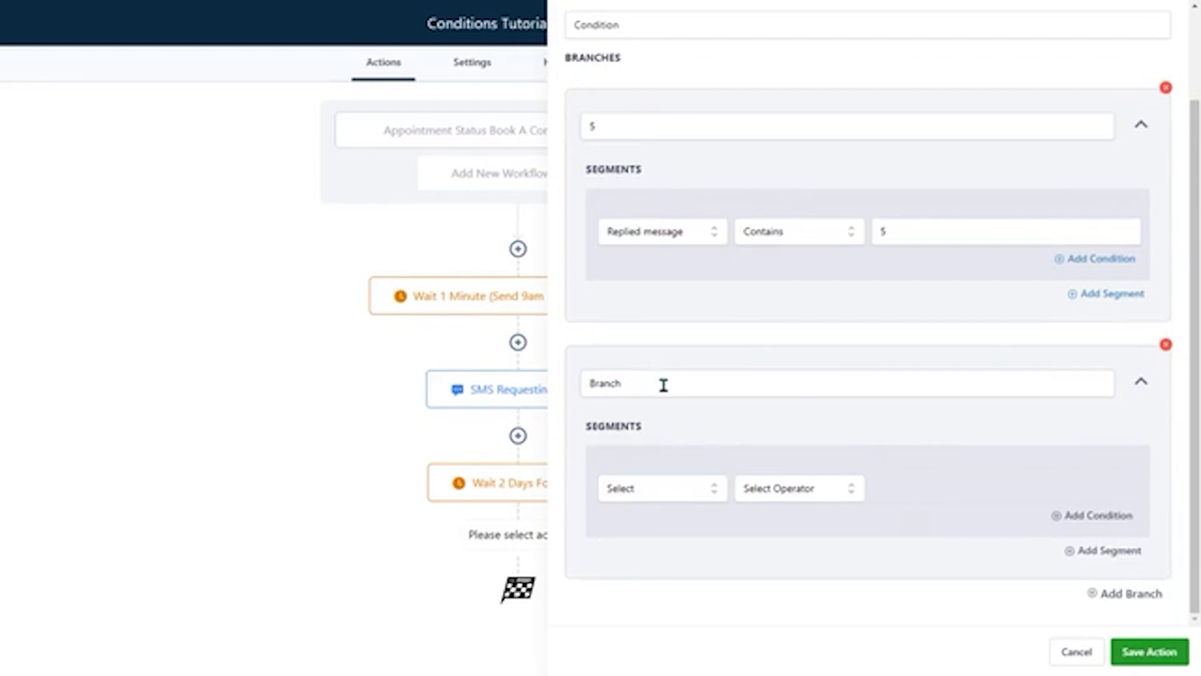
drag(663, 384, 498, 395)
text(4)
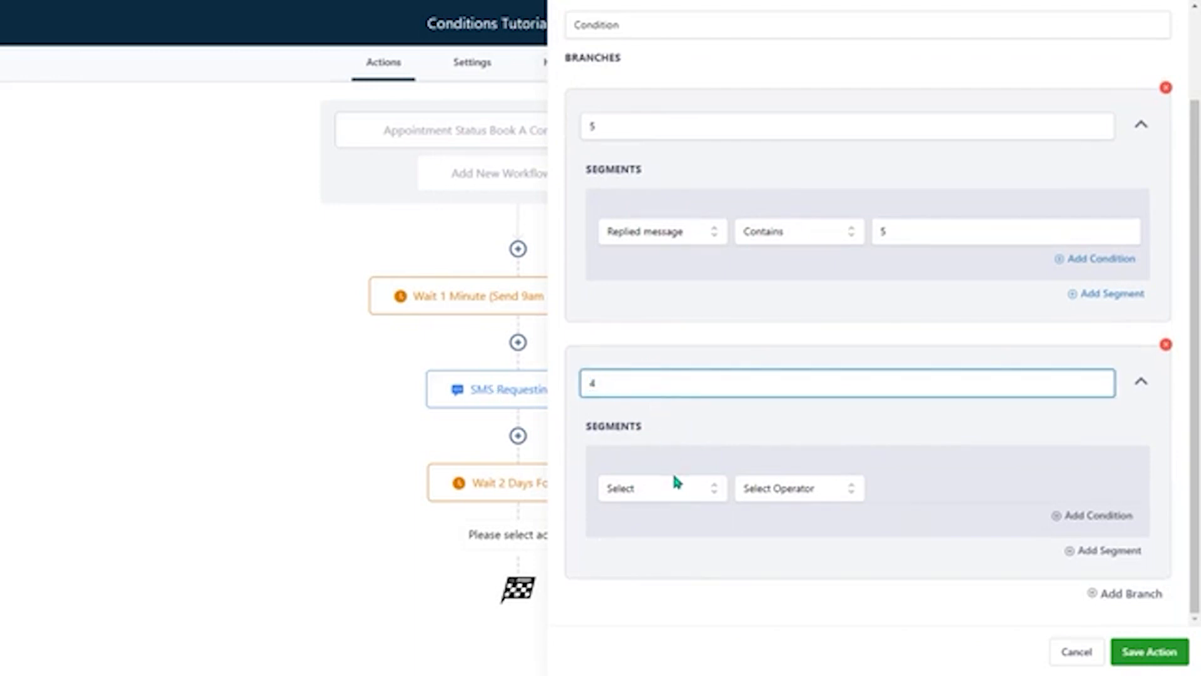
- Set the condition of branch 4 to Replied message Contains 4
click(682, 491)
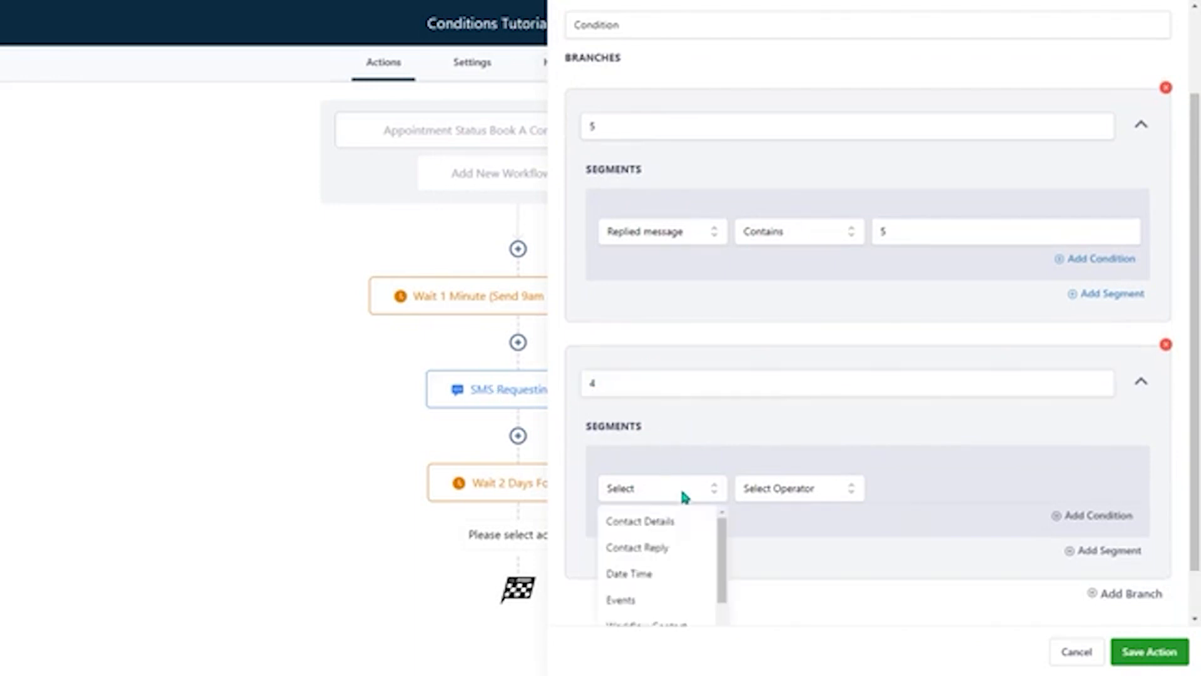
click(667, 551)
scroll(680, 527, down, 1)
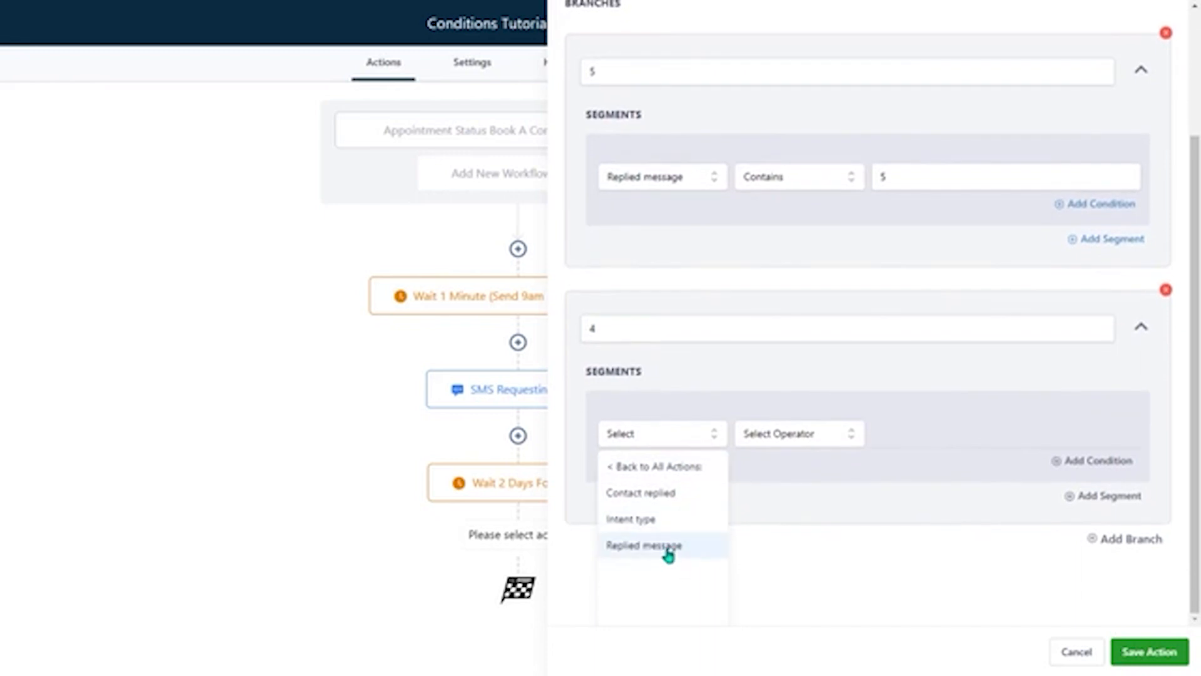
click(667, 548)
click(779, 490)
click(780, 574)
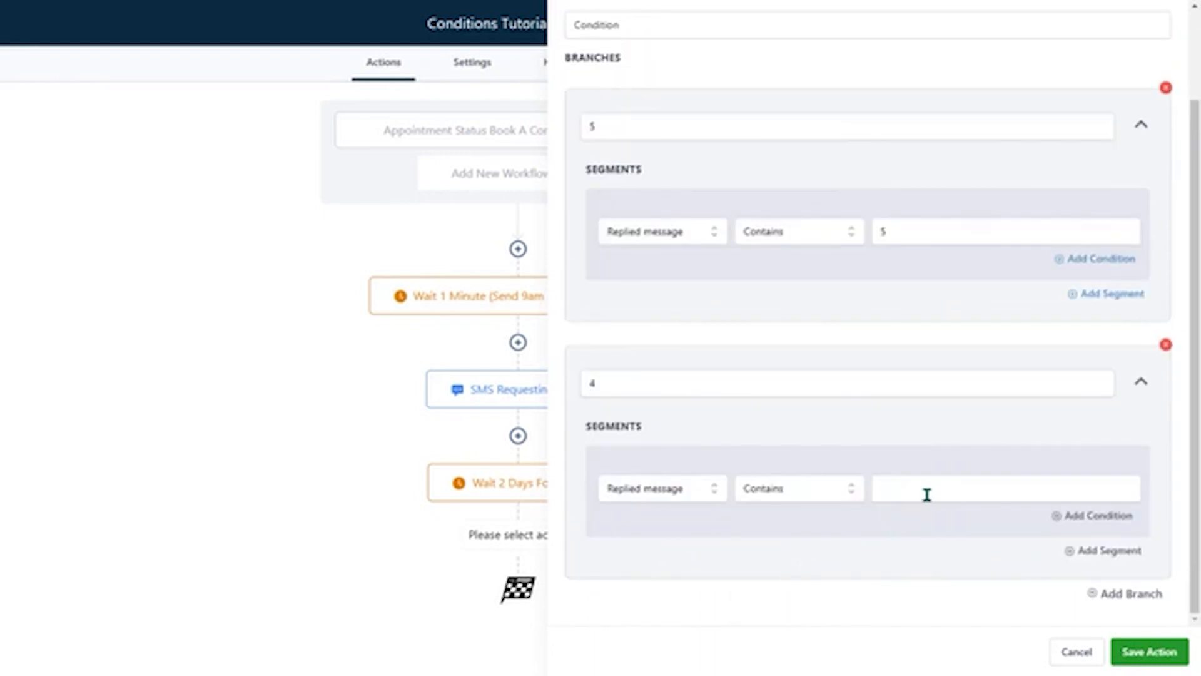
click(929, 493)
text(4)
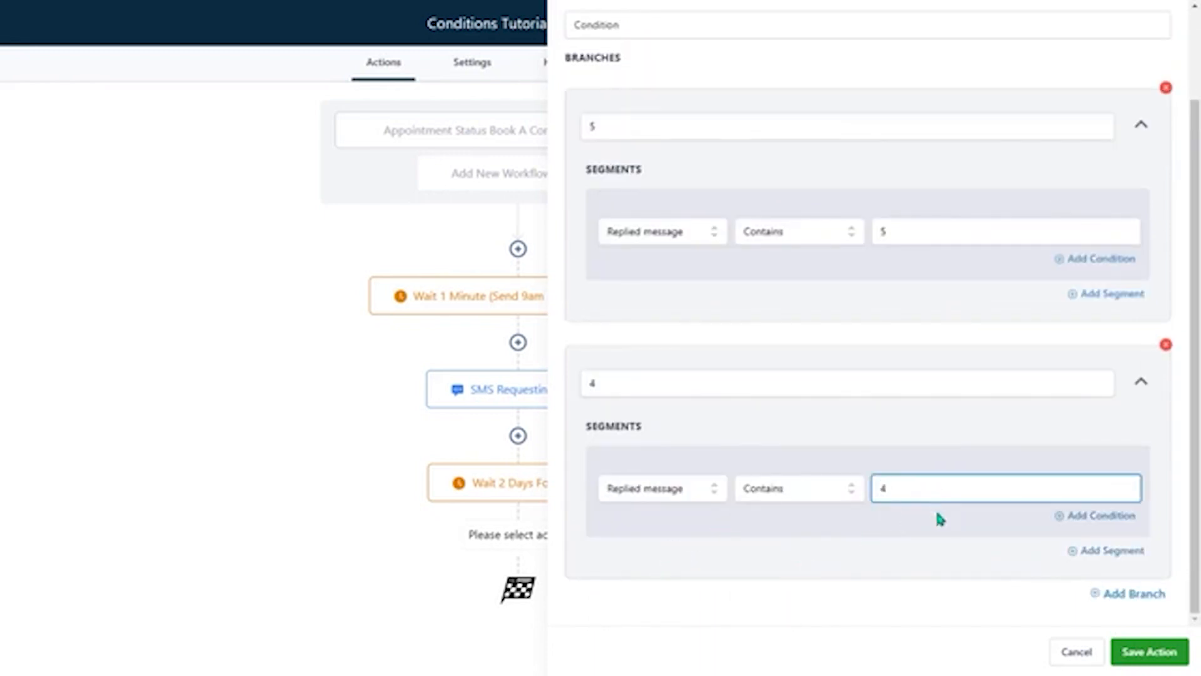
click(1000, 586)
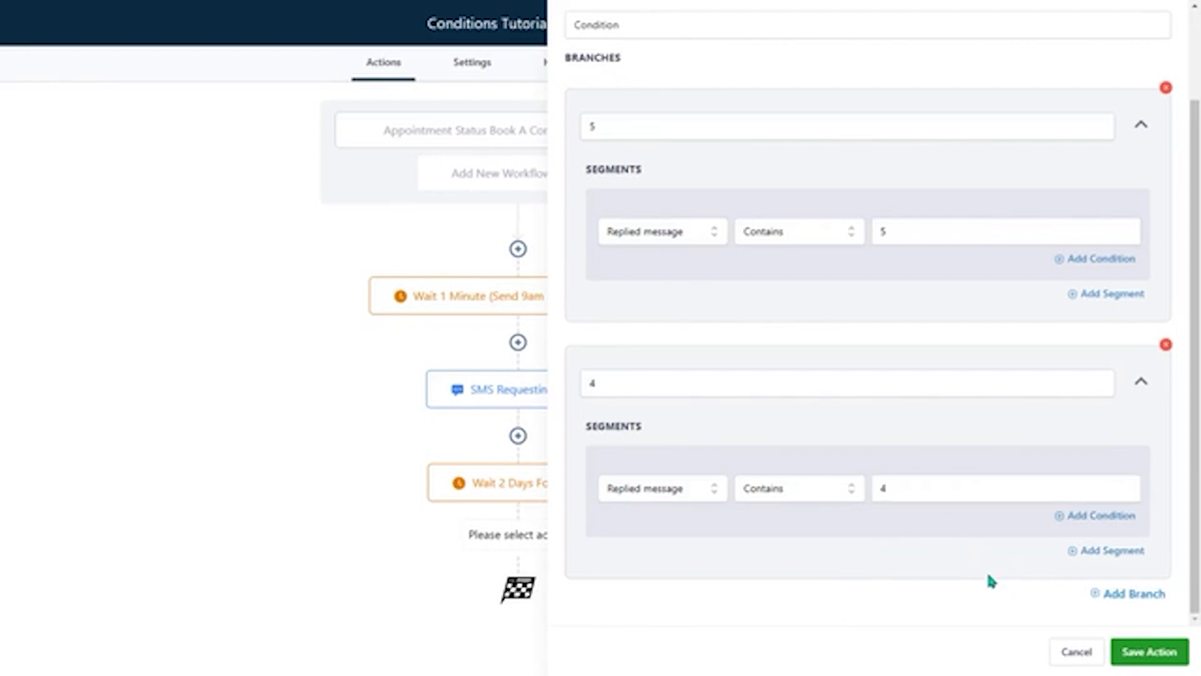
- Add branches 3, 2 and 1, each checking that the replied message contains its own number, and save the condition
click(1133, 593)
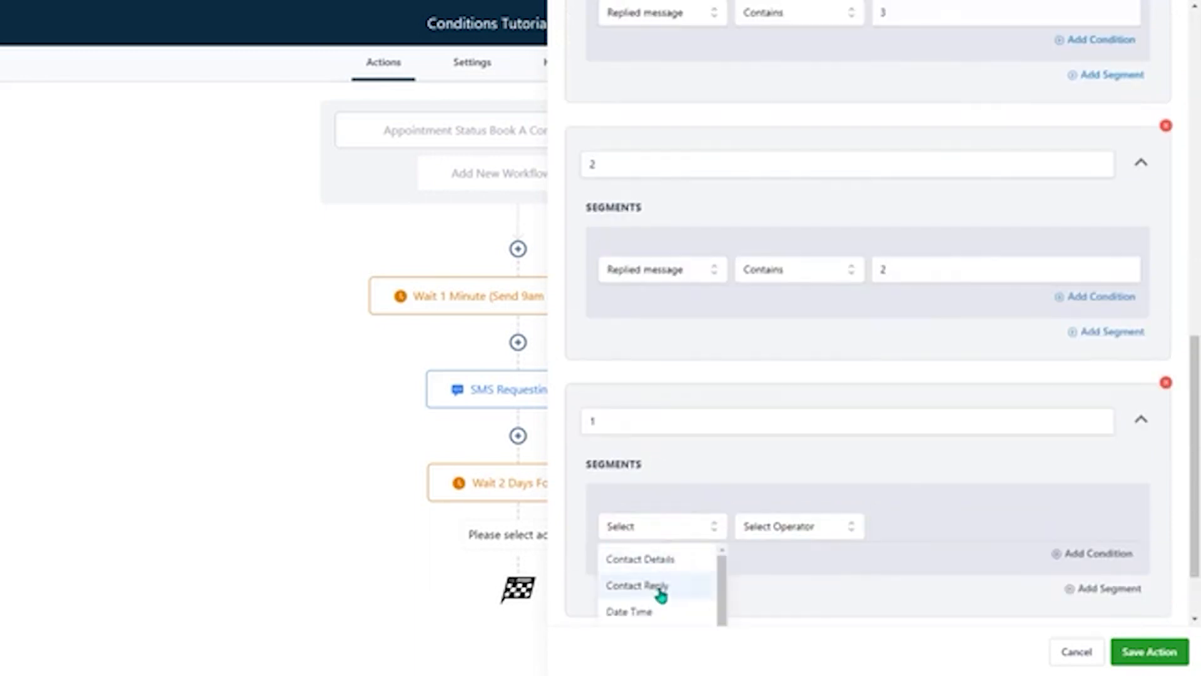
click(660, 585)
click(651, 565)
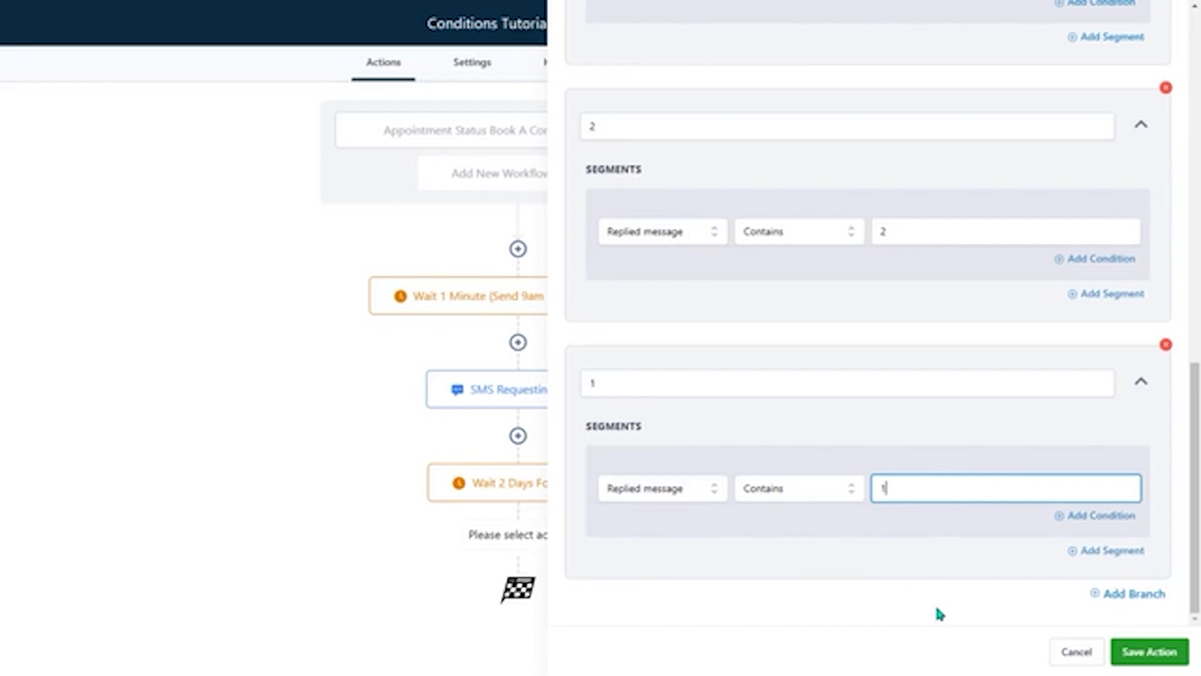
click(1151, 652)
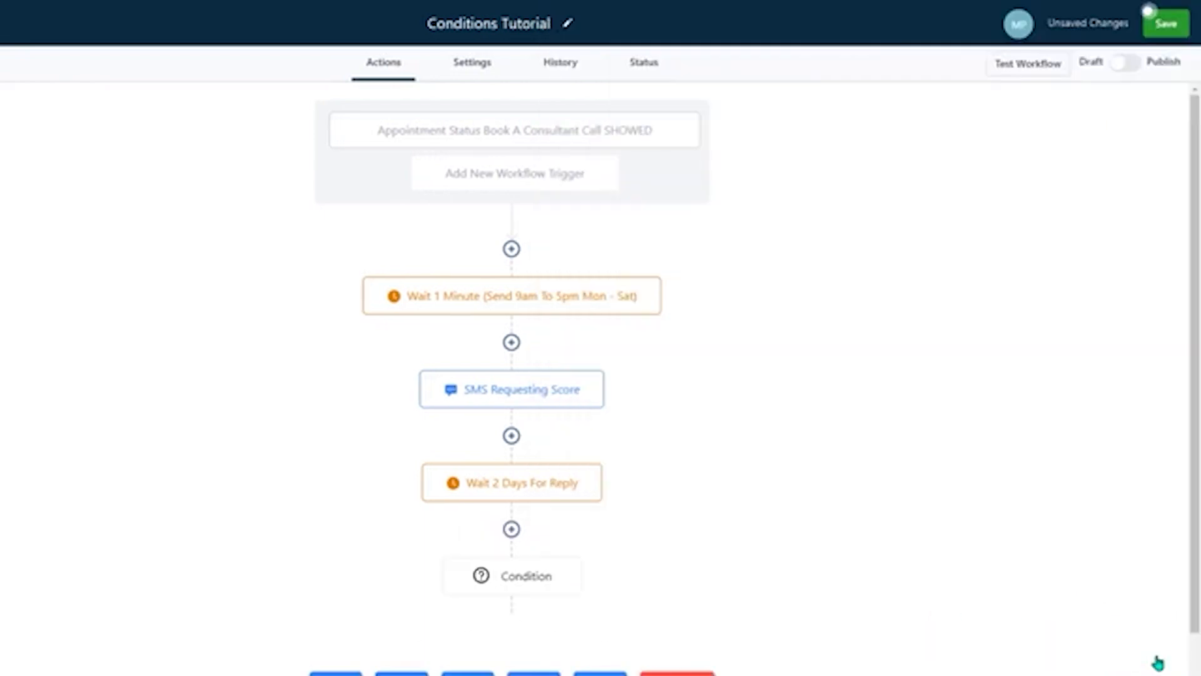
- Add a Wait action under branch 5 with a time delay of 1 minute
scroll(845, 487, down, 2)
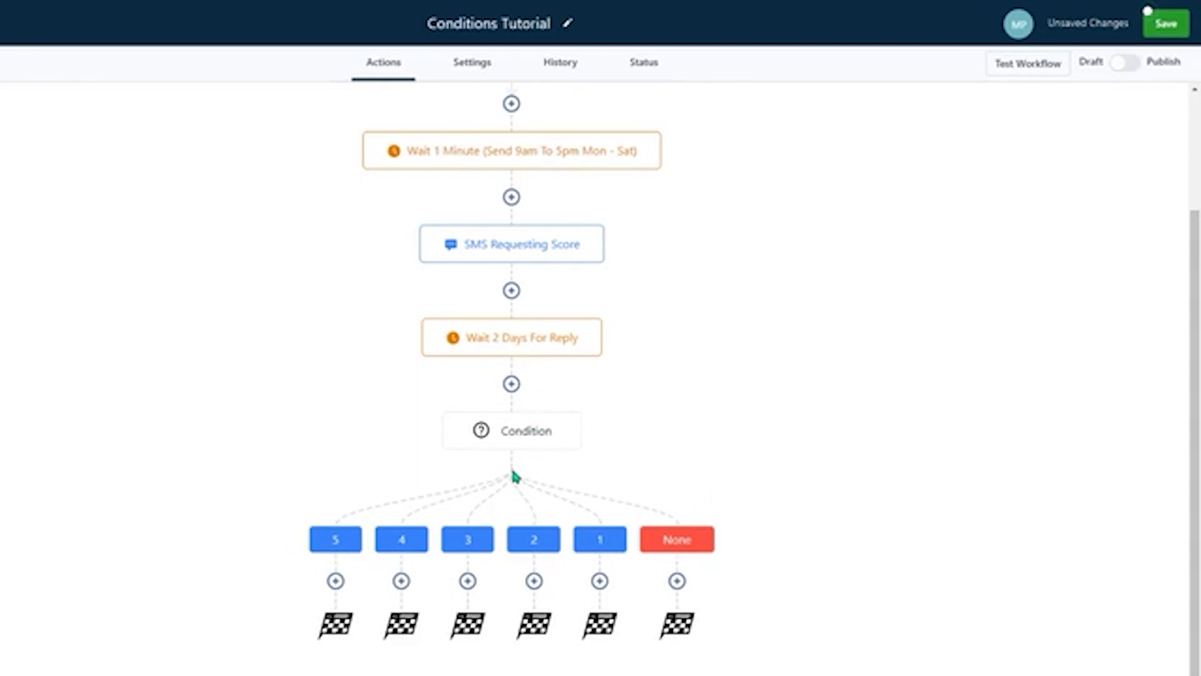
click(336, 582)
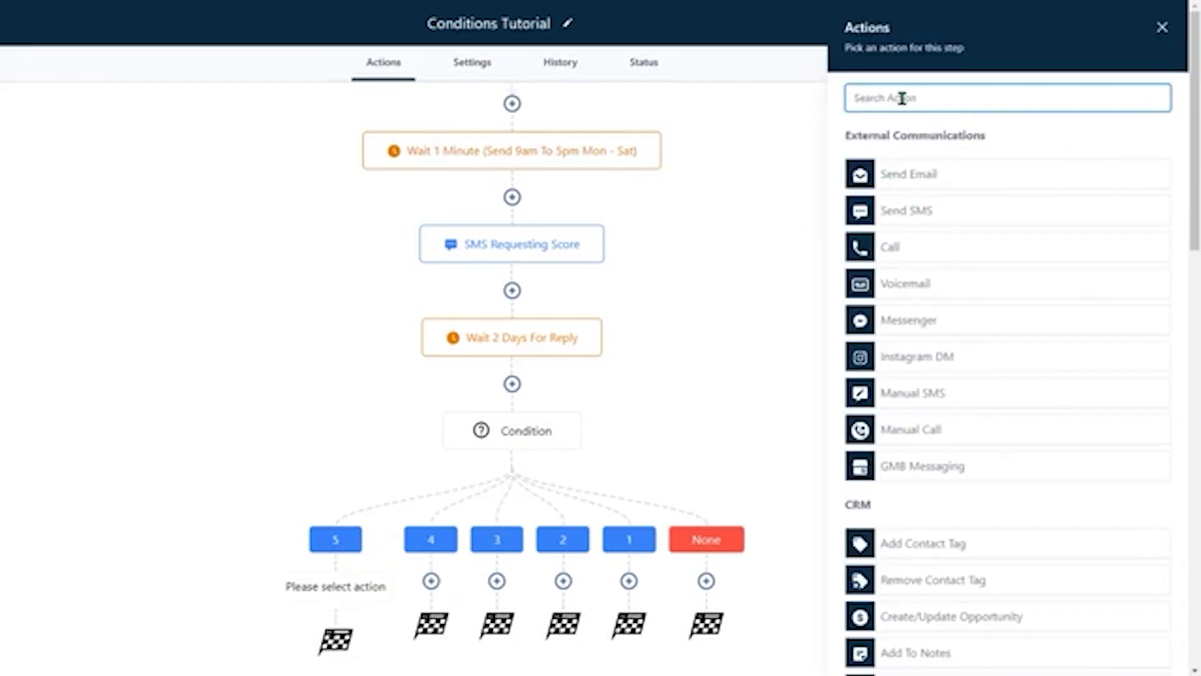
text(wait)
click(902, 176)
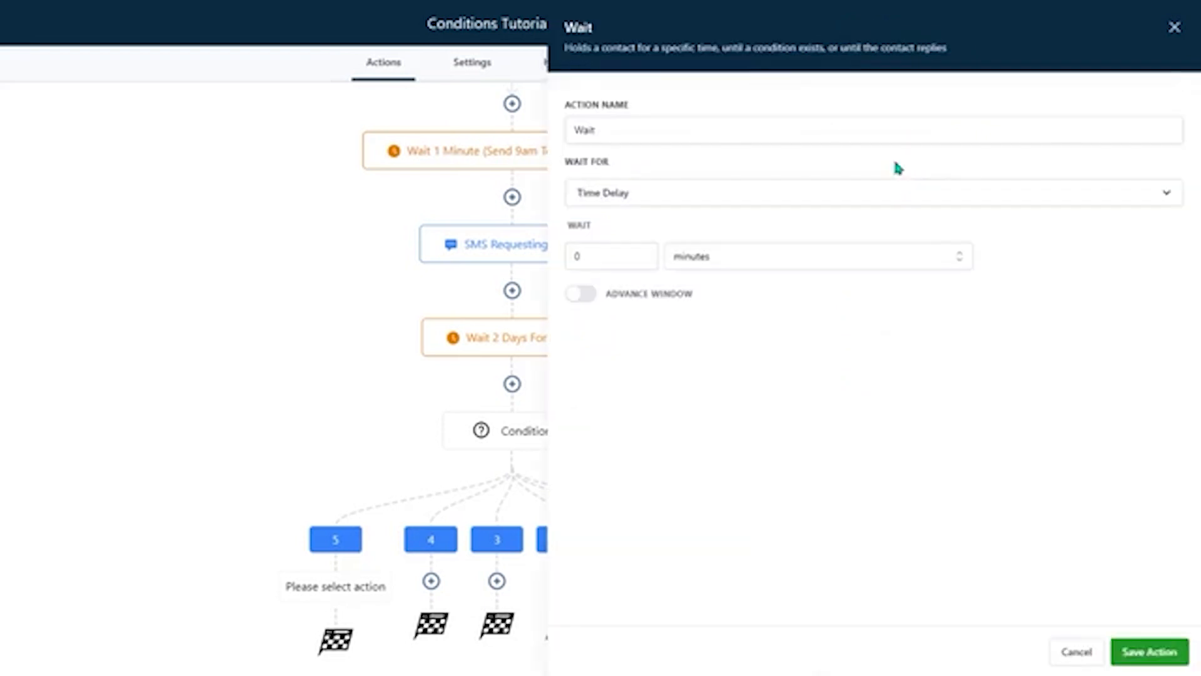
drag(608, 255, 551, 257)
text(1)
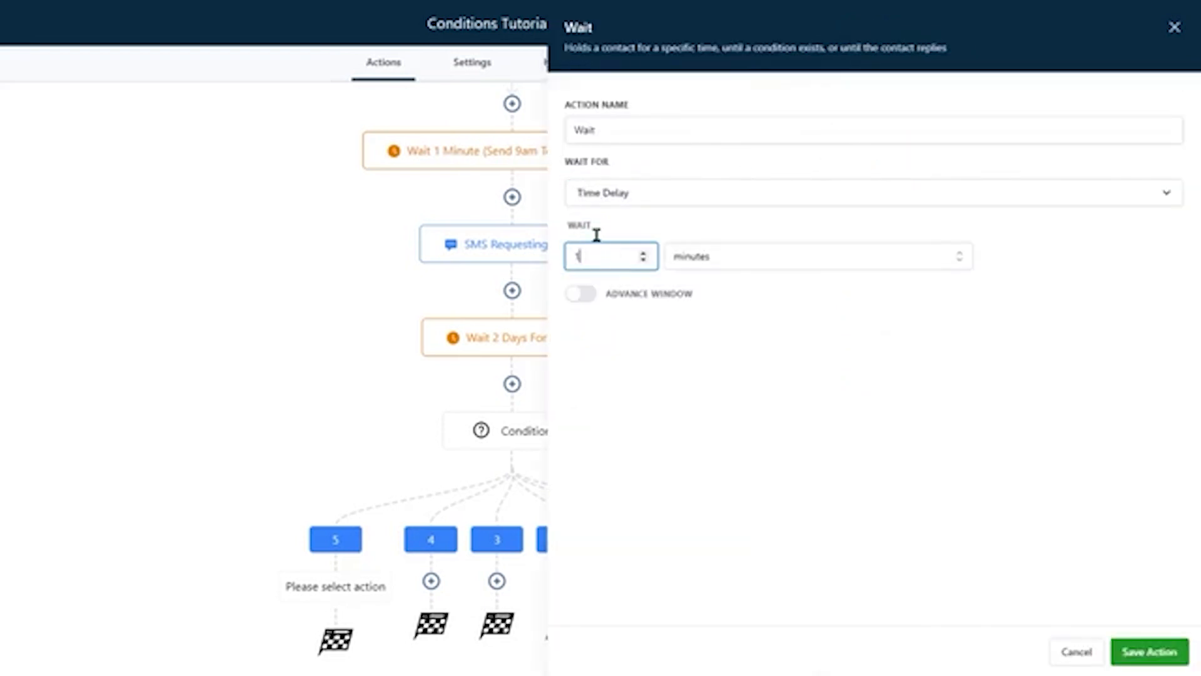
- Name branch 5's wait action Wait 1 minute, leave its advance window off, and save it
click(643, 124)
text(1 minute)
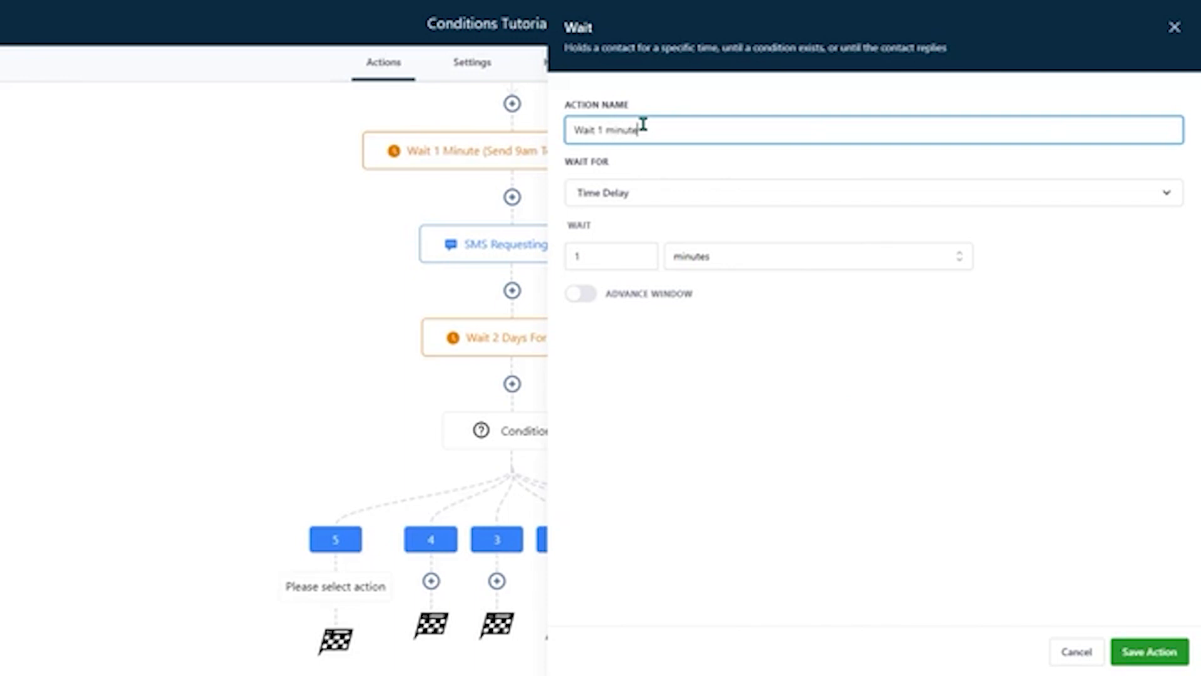
click(582, 294)
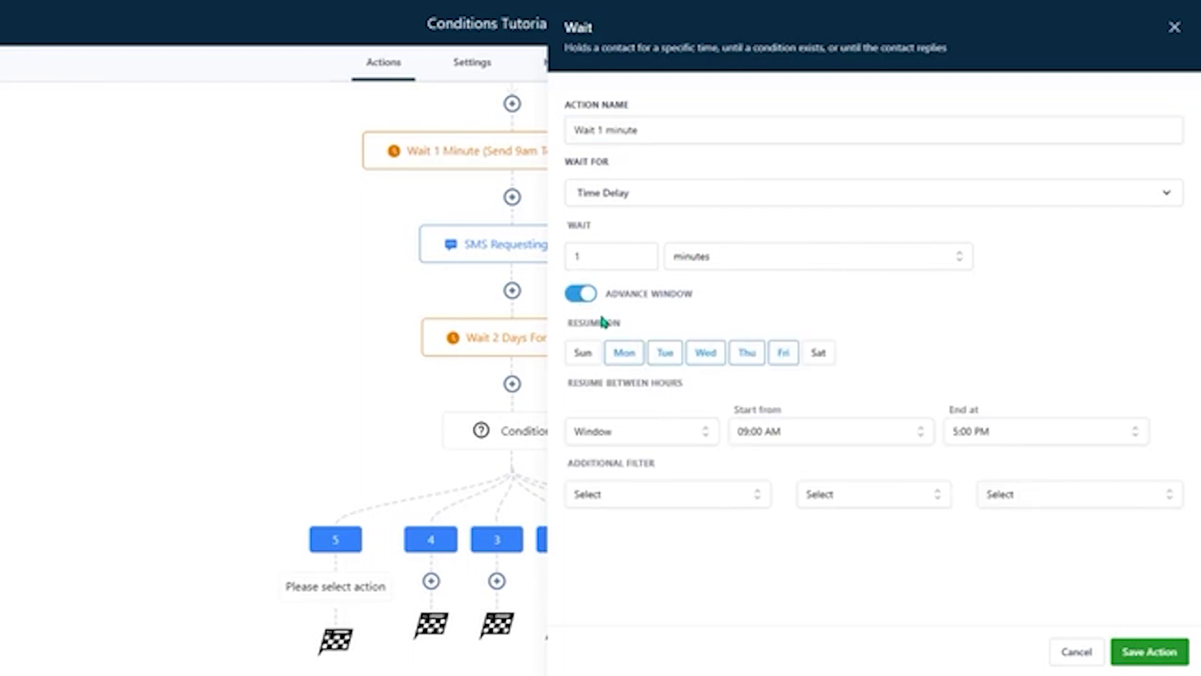
click(579, 300)
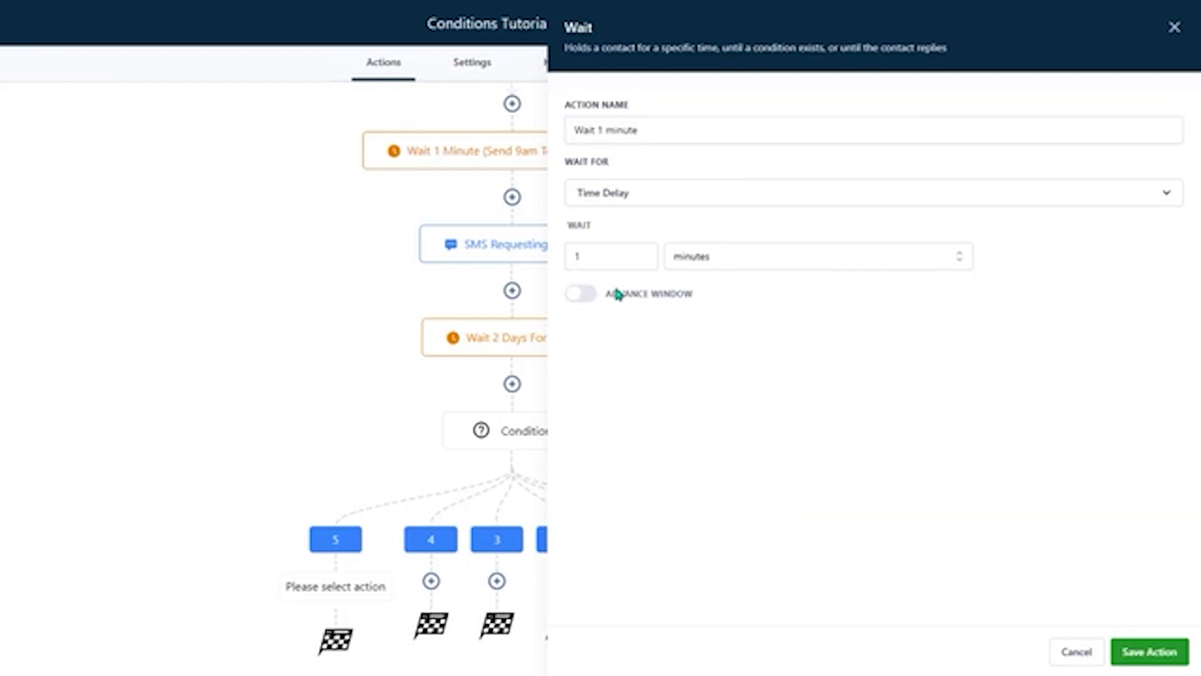
click(1146, 656)
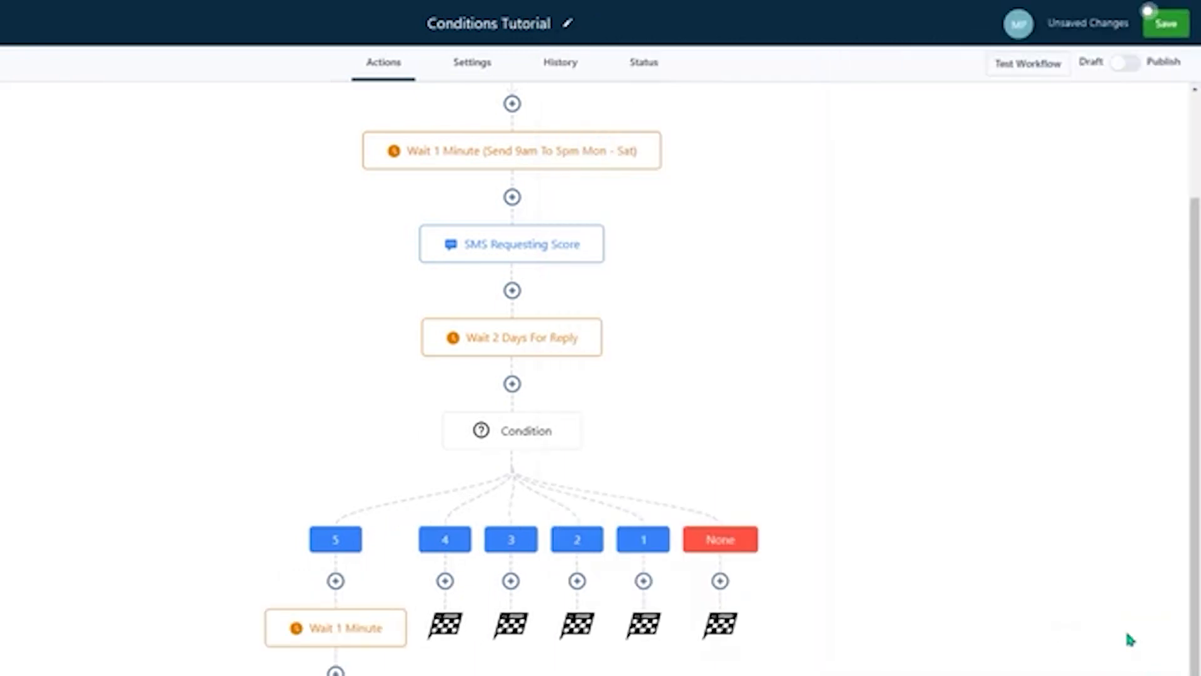
- Add an SMS named SMS Fantastic after branch 5's wait, reading "Thanks you! We're thrilled to hear you had a fantastic experience! Have a great day :)"
scroll(876, 490, down, 2)
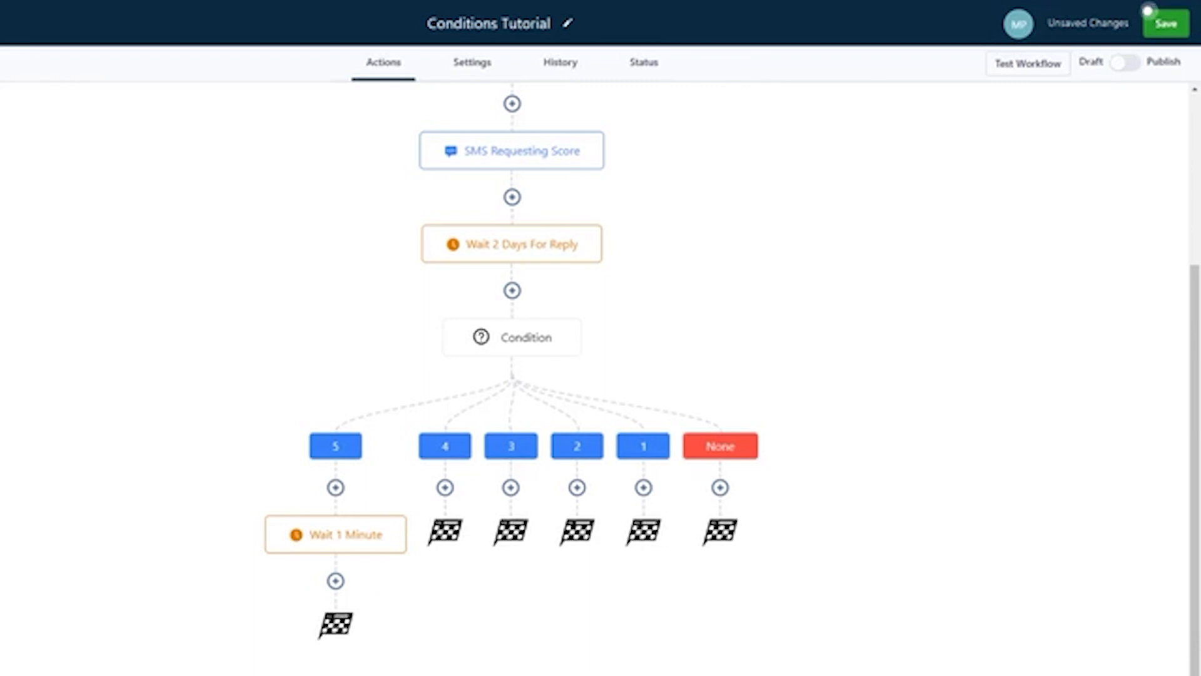
click(336, 580)
click(938, 213)
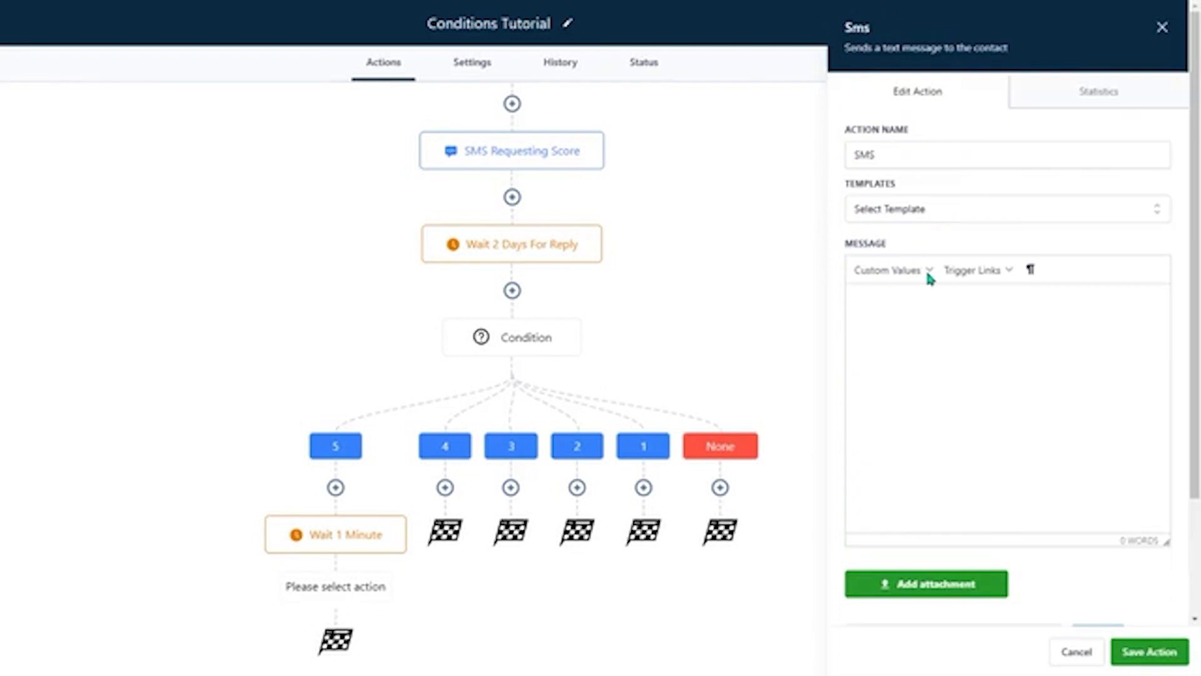
text(Thanks you! We're thrilled to hear you had a fantastic experience! Have a great day :))
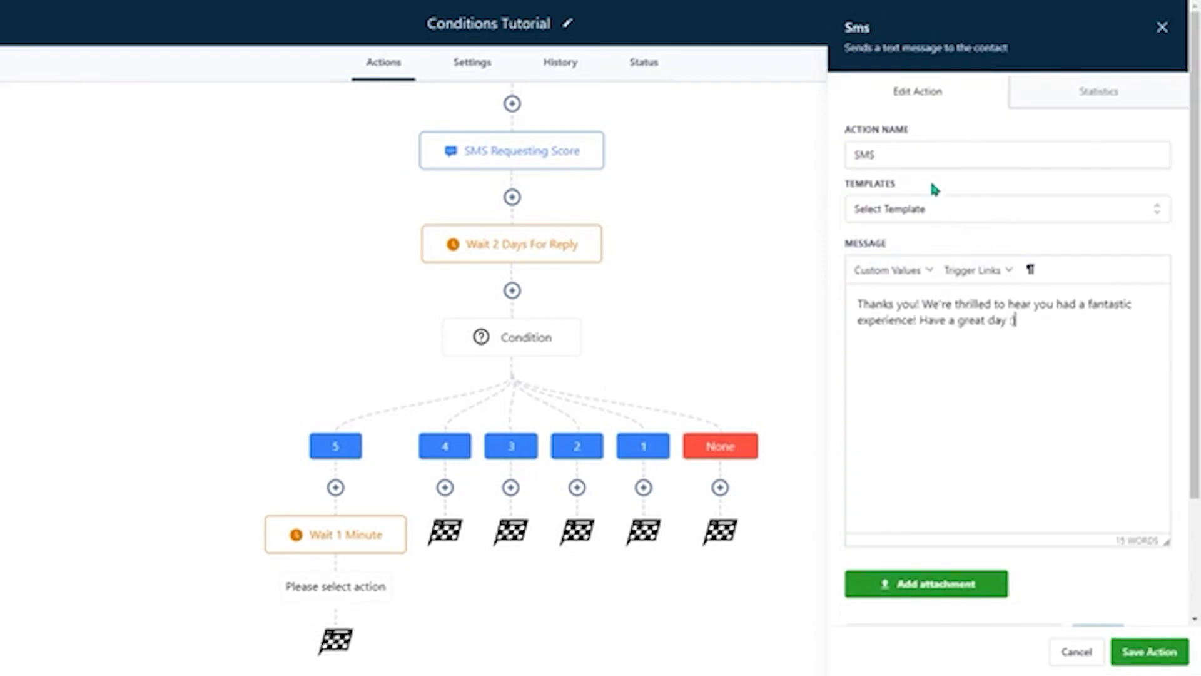
click(923, 150)
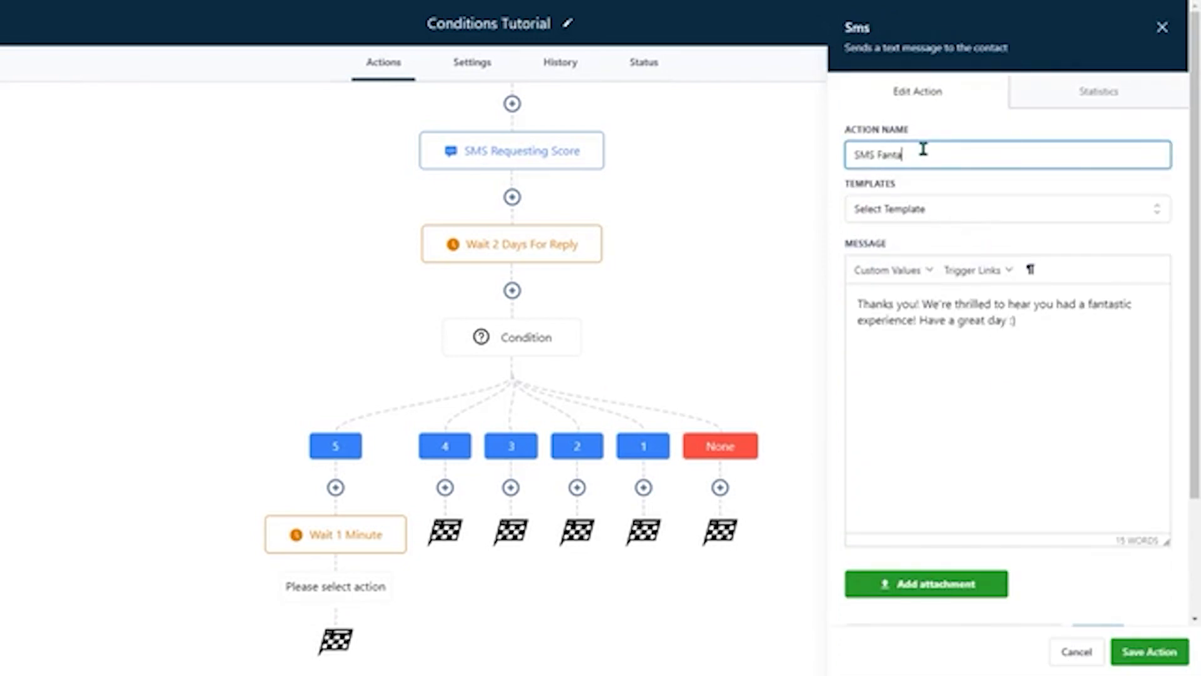
click(1149, 651)
- Copy branch 5's Wait 1 Minute action together with the SMS Fantastic below it to branch 4
scroll(892, 485, down, 3)
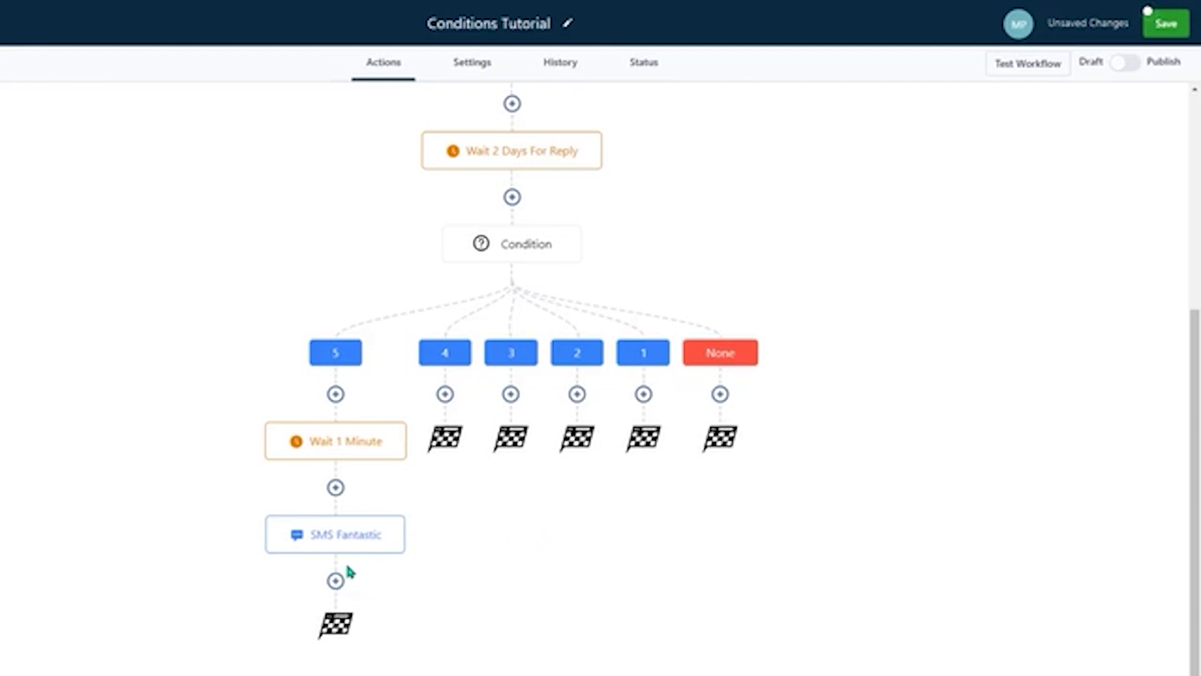
mouse_move(400, 440)
click(405, 426)
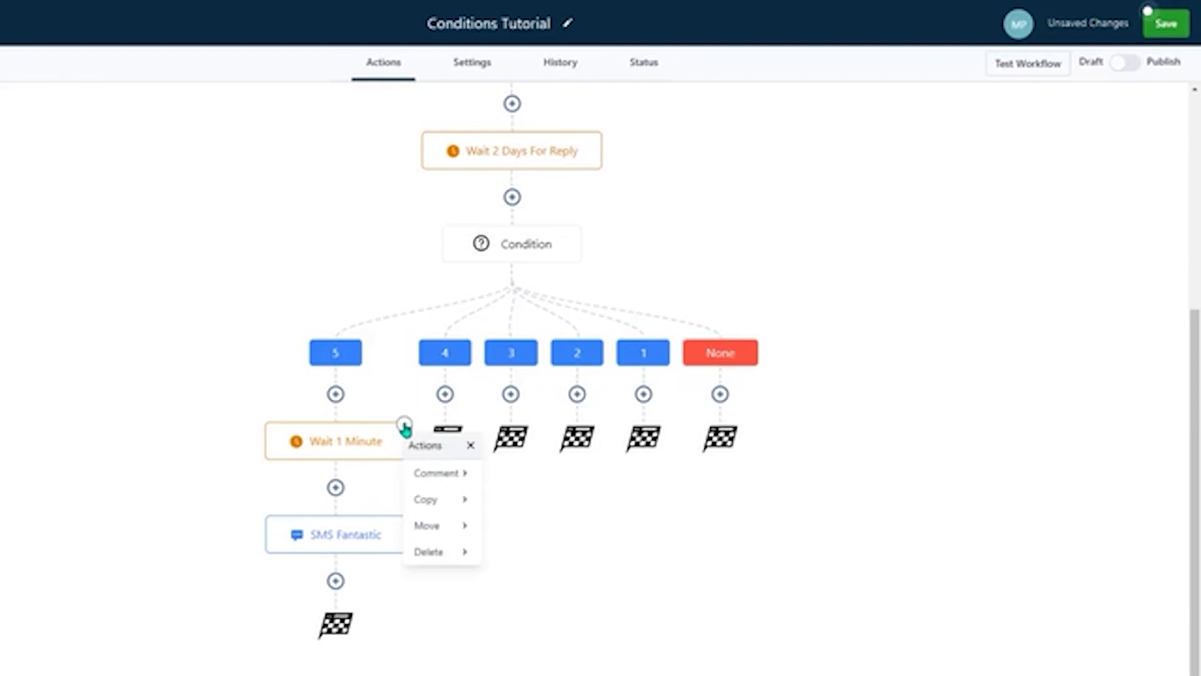
click(442, 500)
click(546, 501)
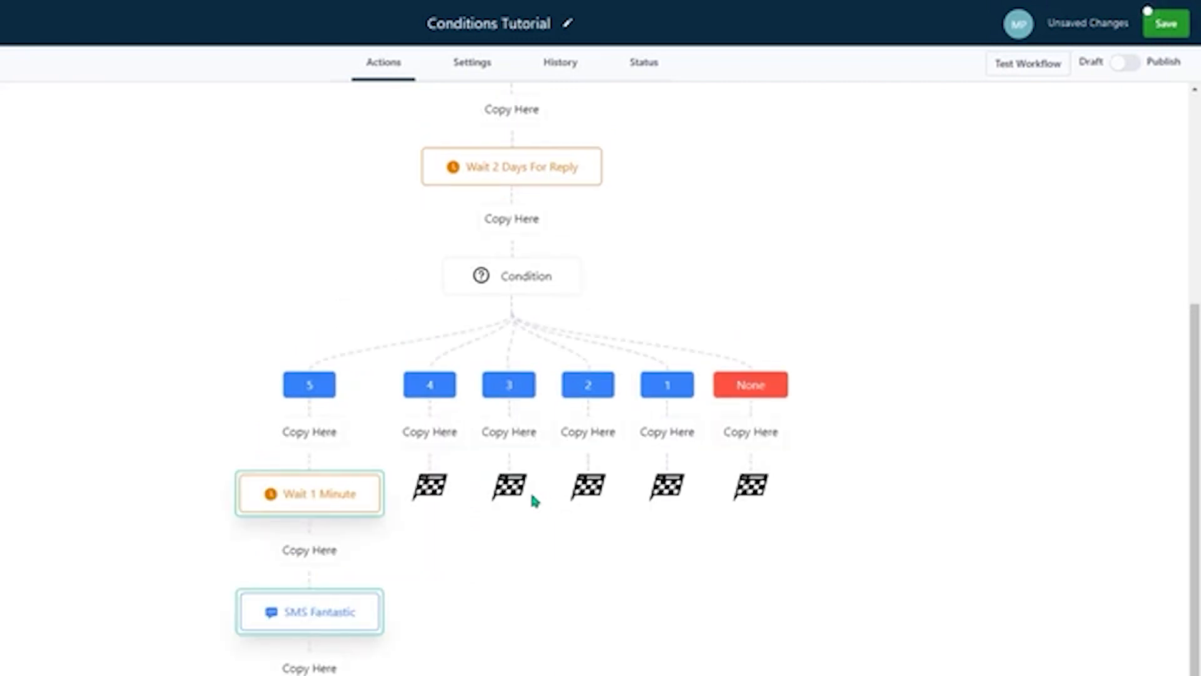
click(440, 438)
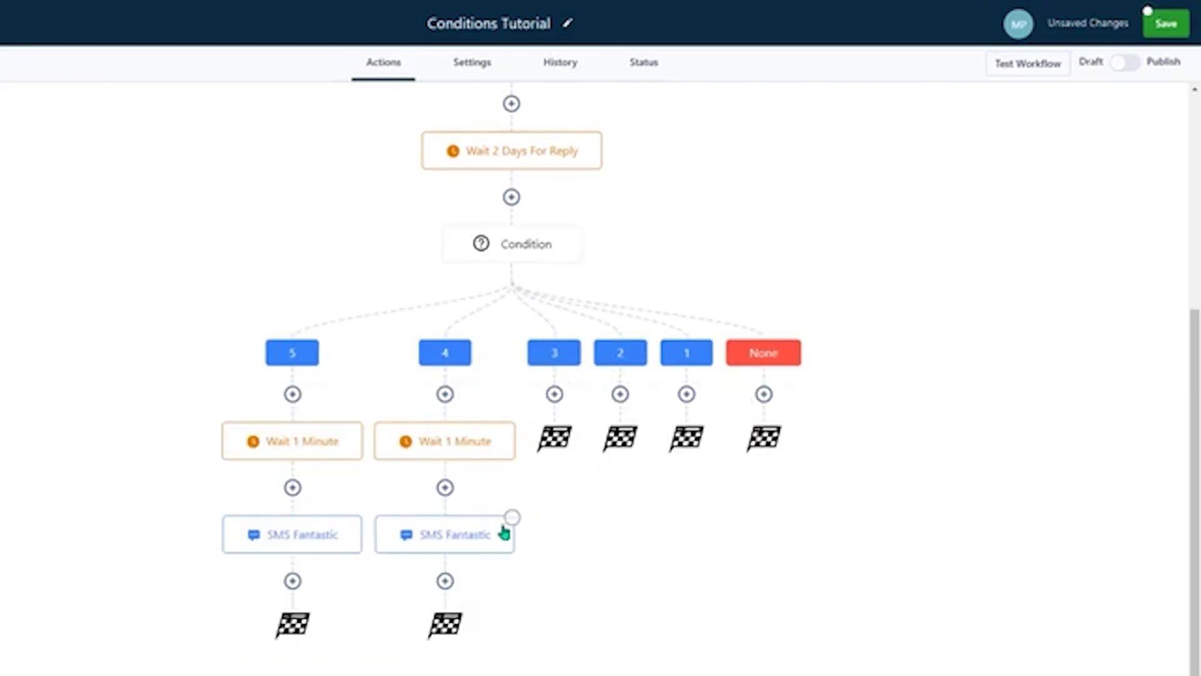
- Shorten the message of branch 4's SMS to "Thank you! Have a great day :)"
click(469, 543)
click(889, 305)
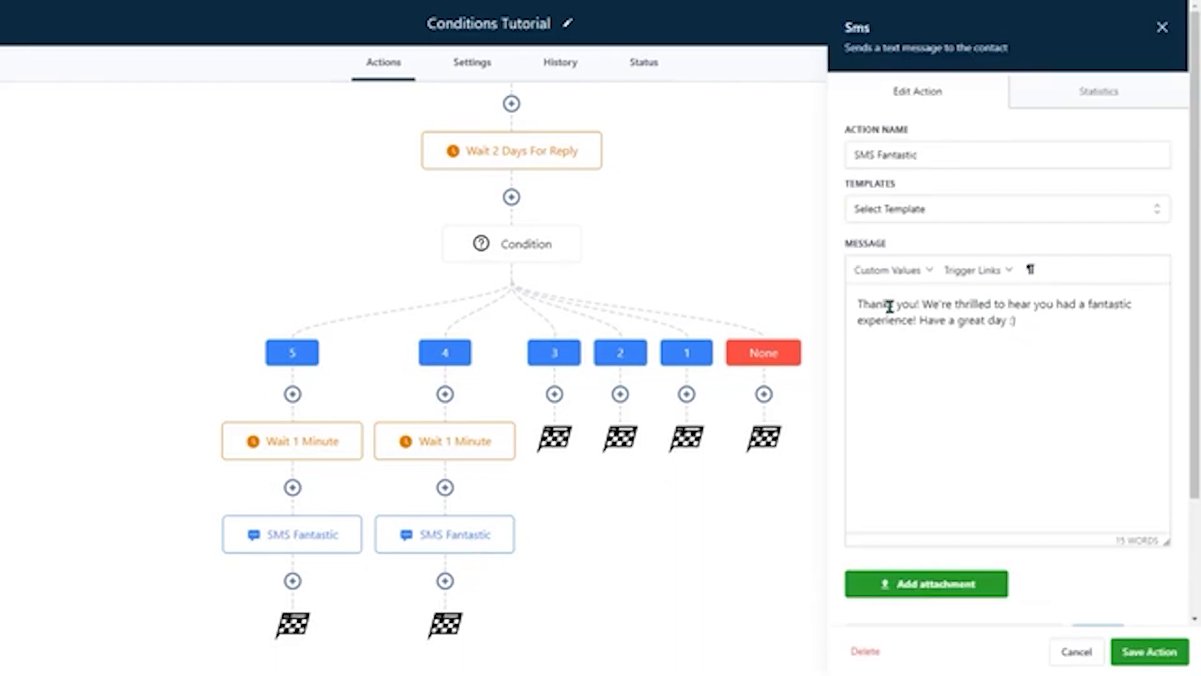
key(BackSpace)
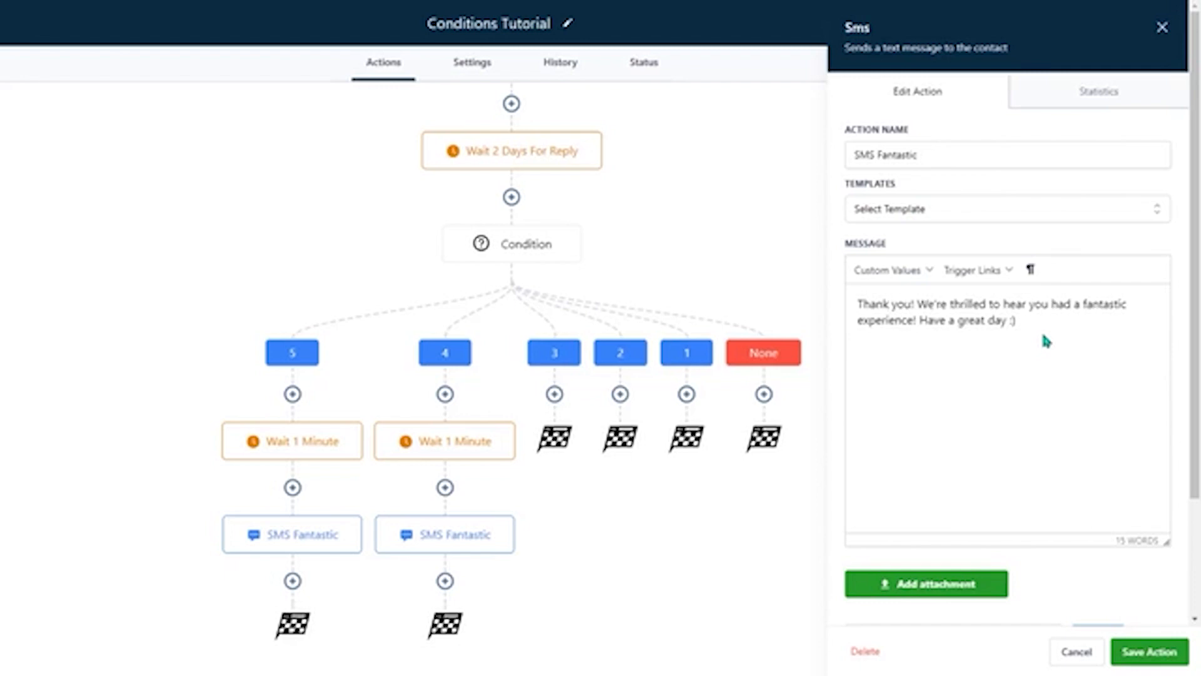
drag(1025, 319, 917, 305)
click(920, 319)
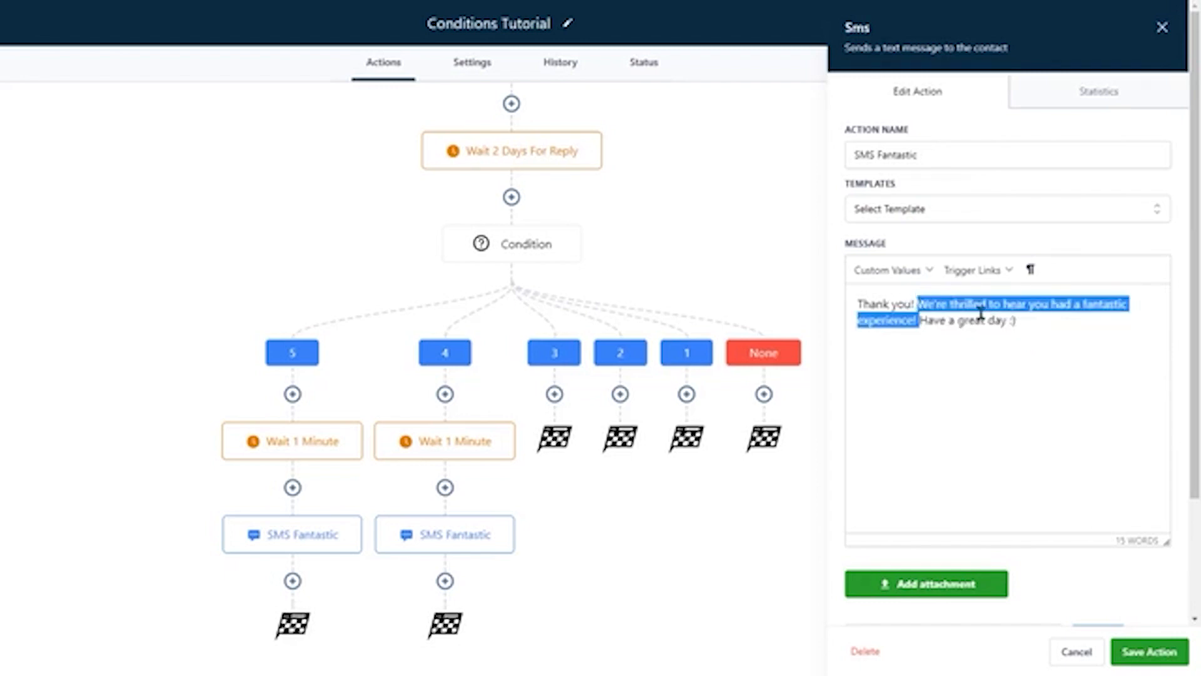
key(BackSpace)
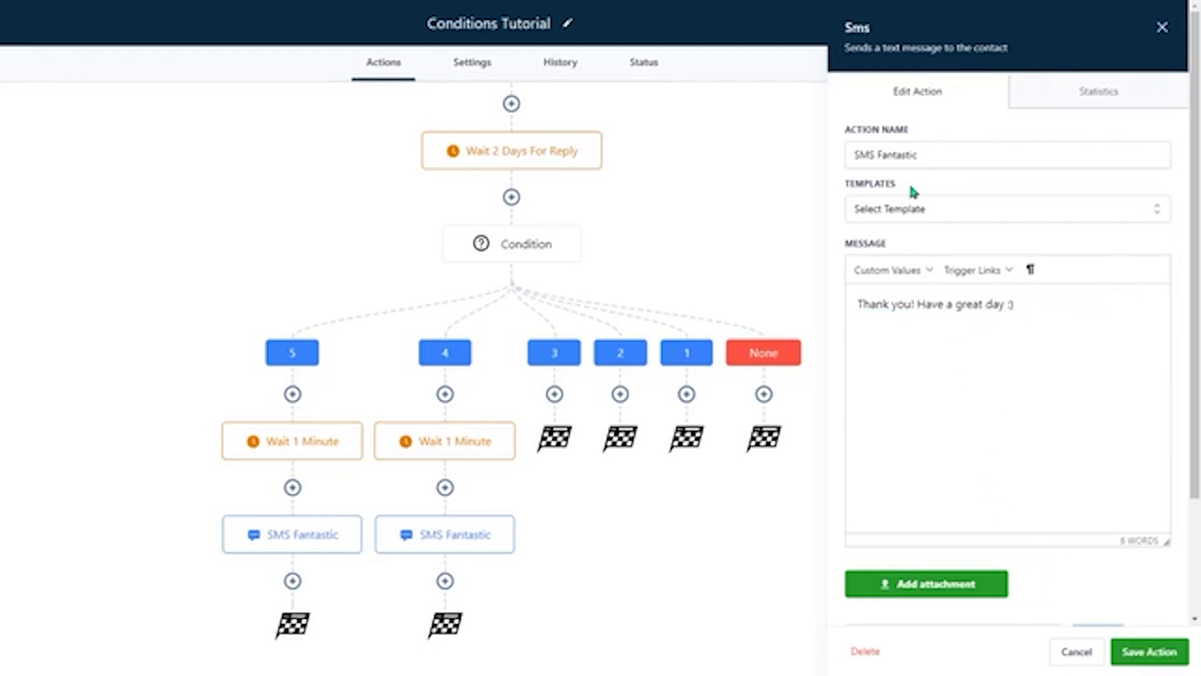
- Rename branch 4's SMS action to SMS Great and save it
double_click(892, 153)
text(Gr)
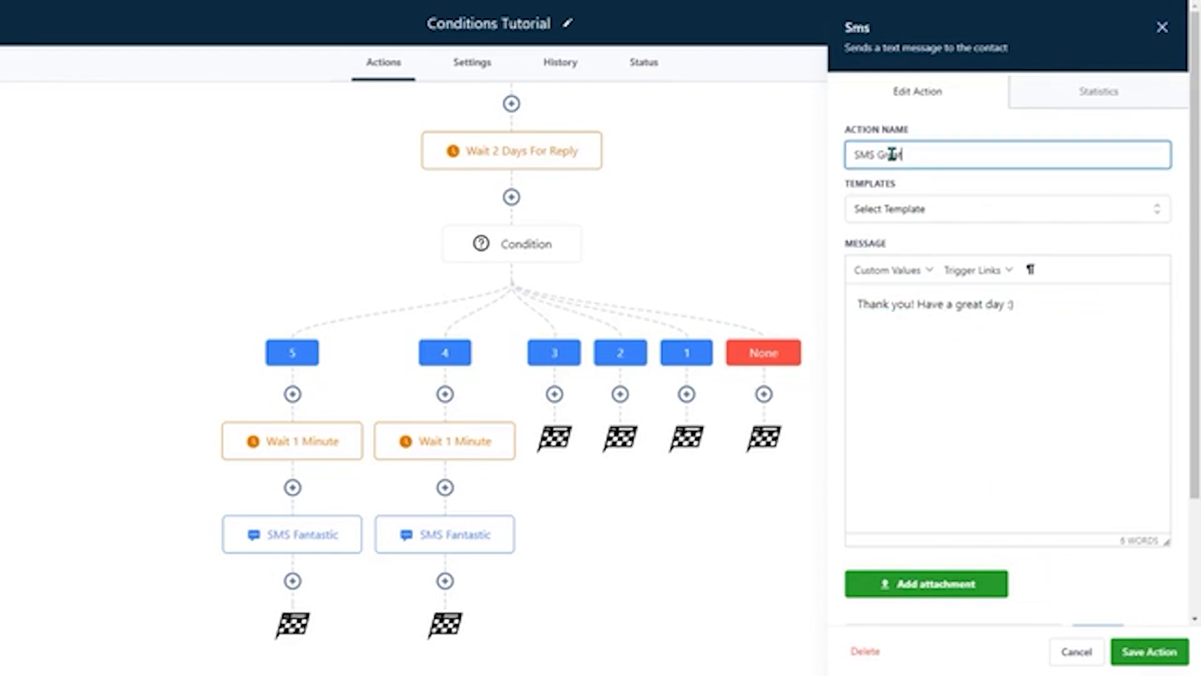
text(eat)
click(1132, 651)
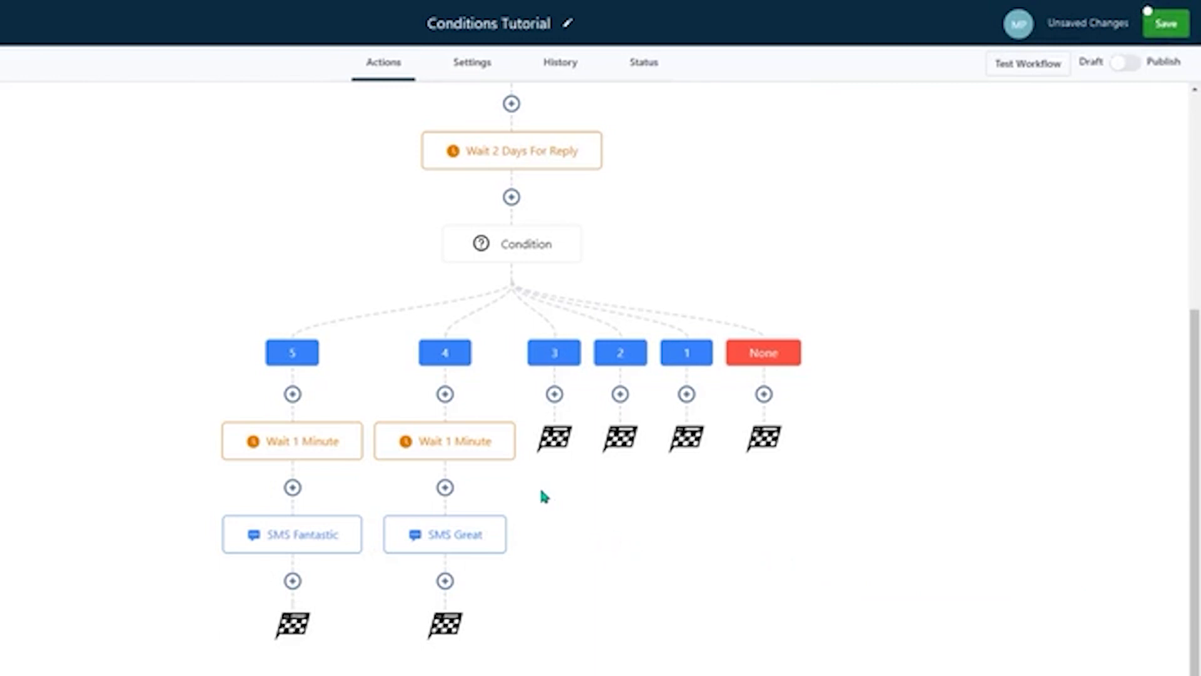
- Copy branch 4's Wait 1 Minute action together with the SMS Great below it to branch 3
mouse_move(504, 423)
click(513, 425)
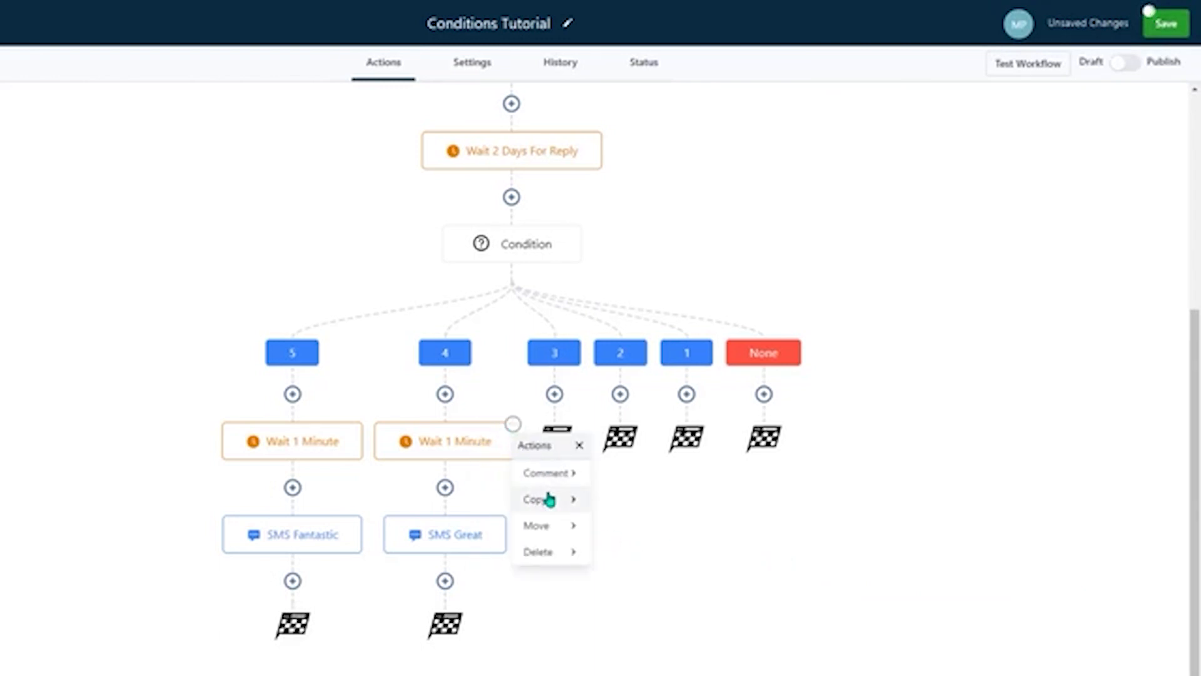
mouse_move(548, 499)
click(636, 498)
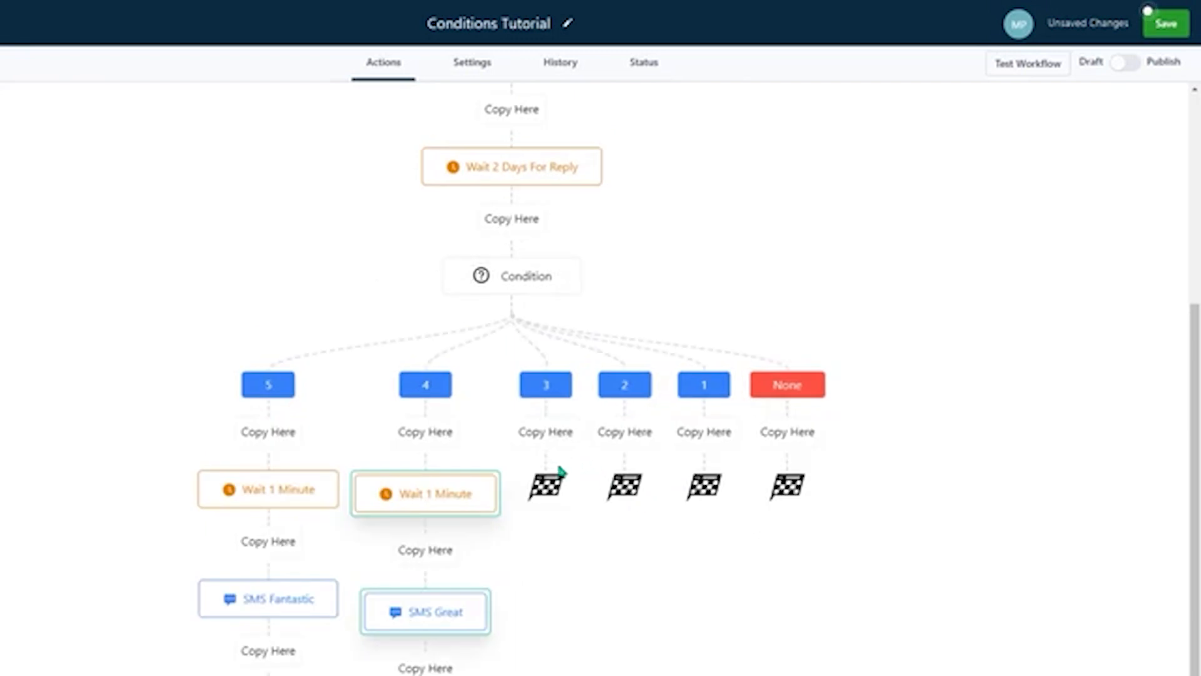
click(554, 433)
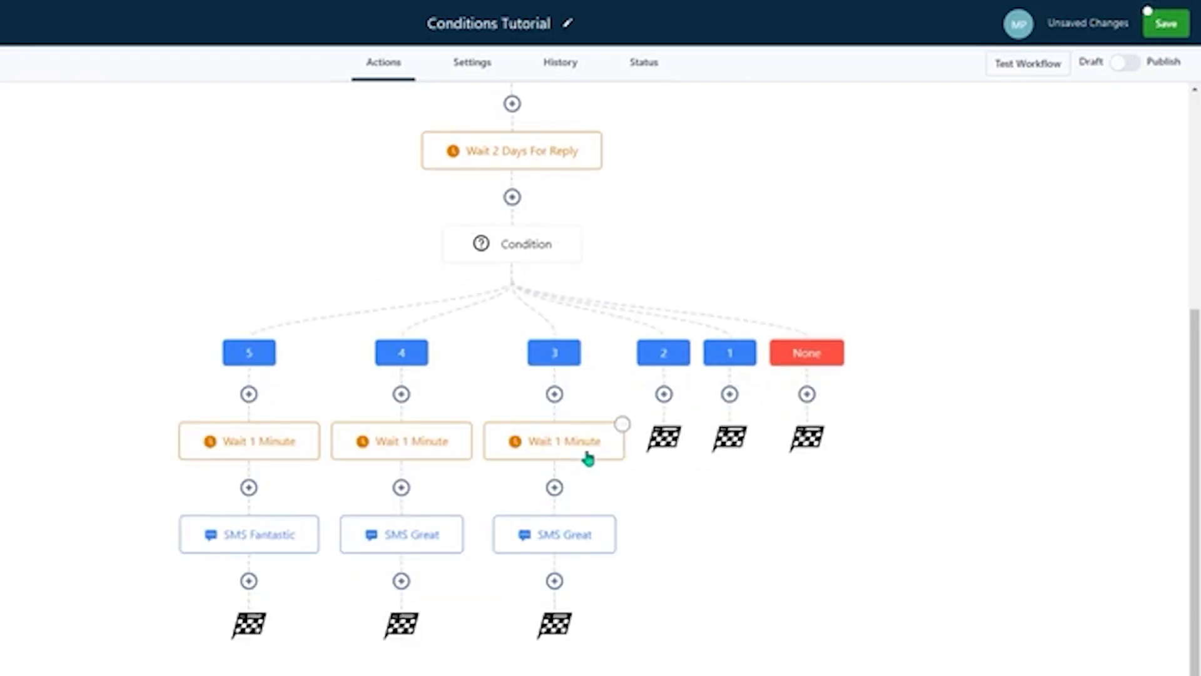
- Copy branch 3's Wait 1 Minute action together with the SMS Great below it to branch 2
click(621, 424)
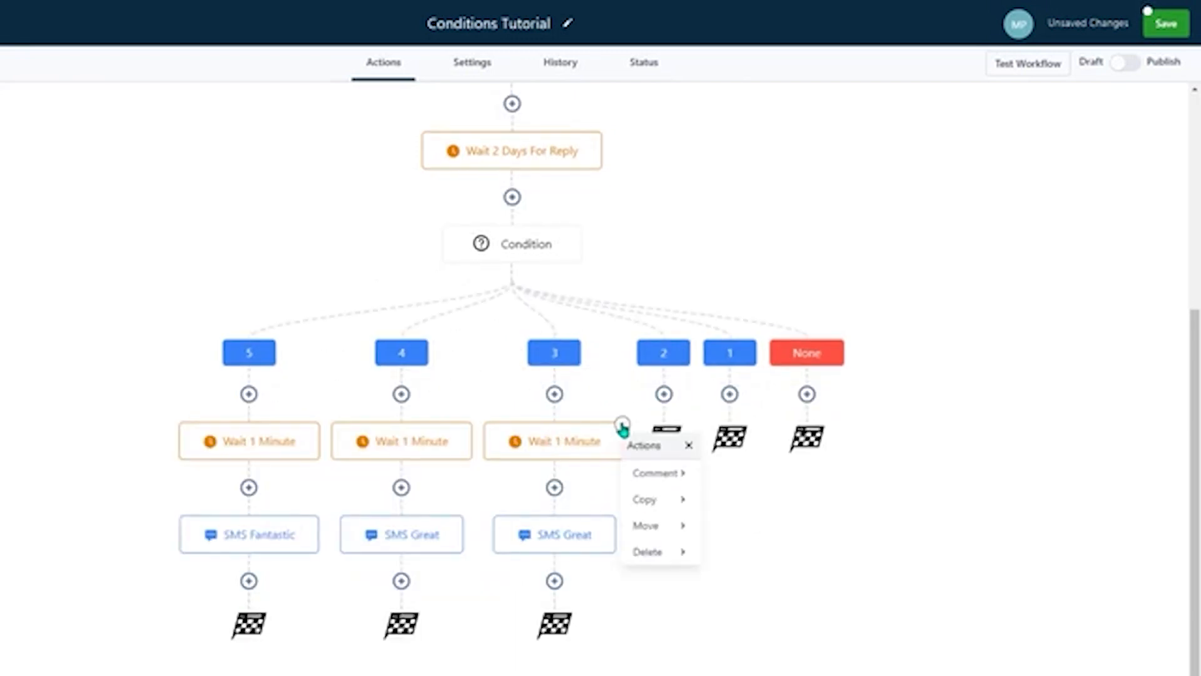
mouse_move(652, 504)
click(750, 498)
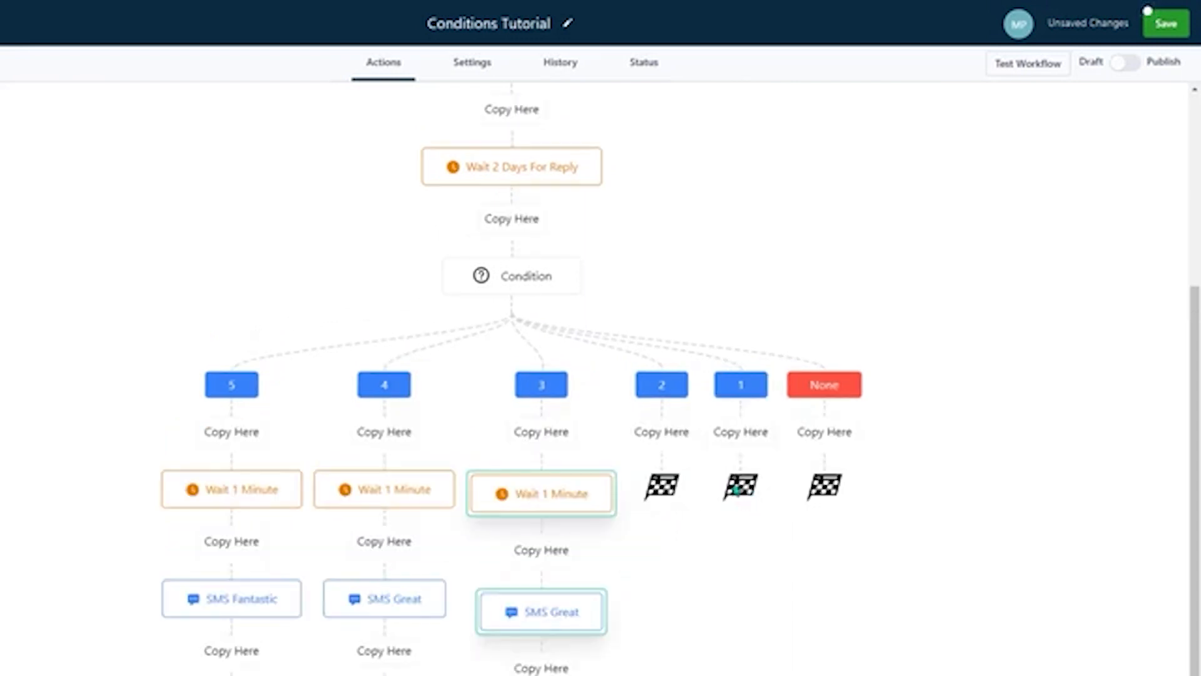
click(661, 436)
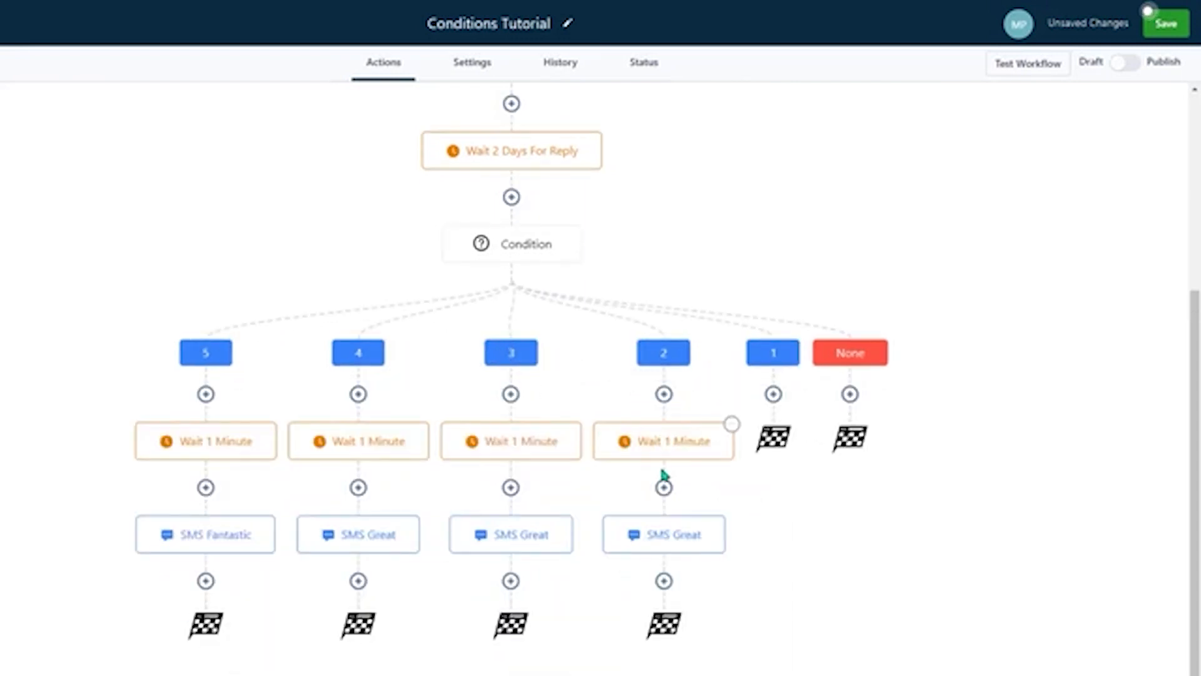
- Set branch 2's SMS to "Thank you for your feedback, sorry to hear you had a poor experience, we will pass this message on so we can improve."
click(680, 542)
drag(1017, 303, 789, 301)
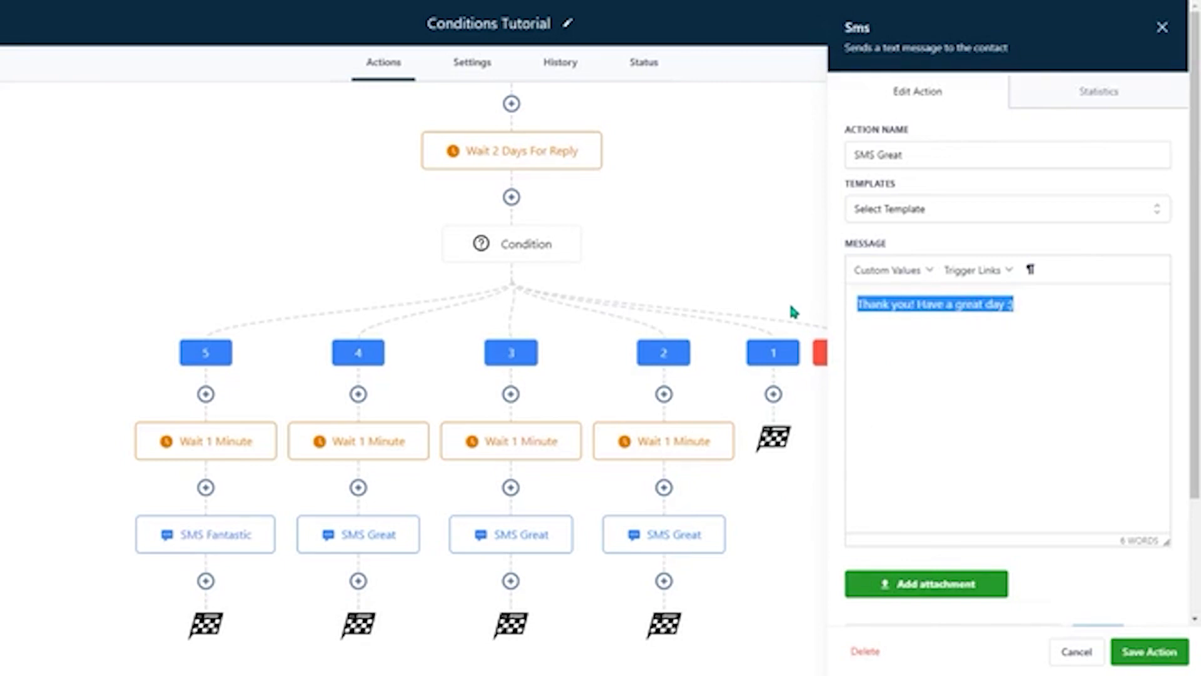
text(Thank you for your feedback, sorry to hear you had a poor experience, we will pass this message on so)
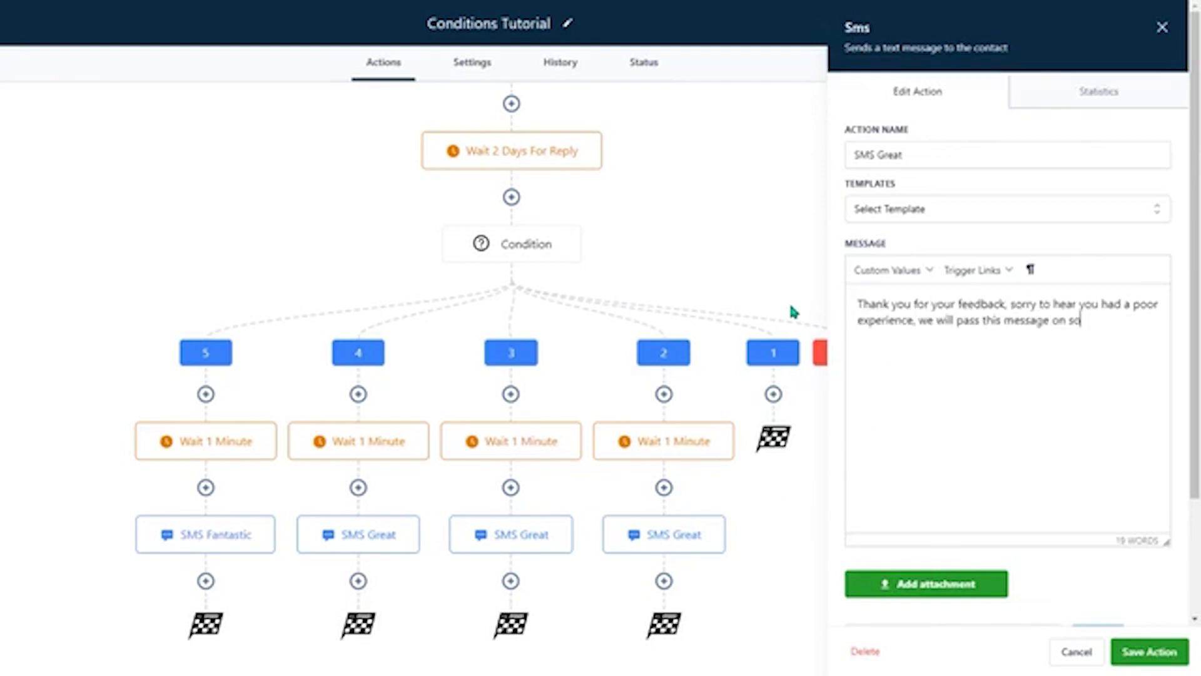
text( we can improve.)
drag(914, 337, 802, 287)
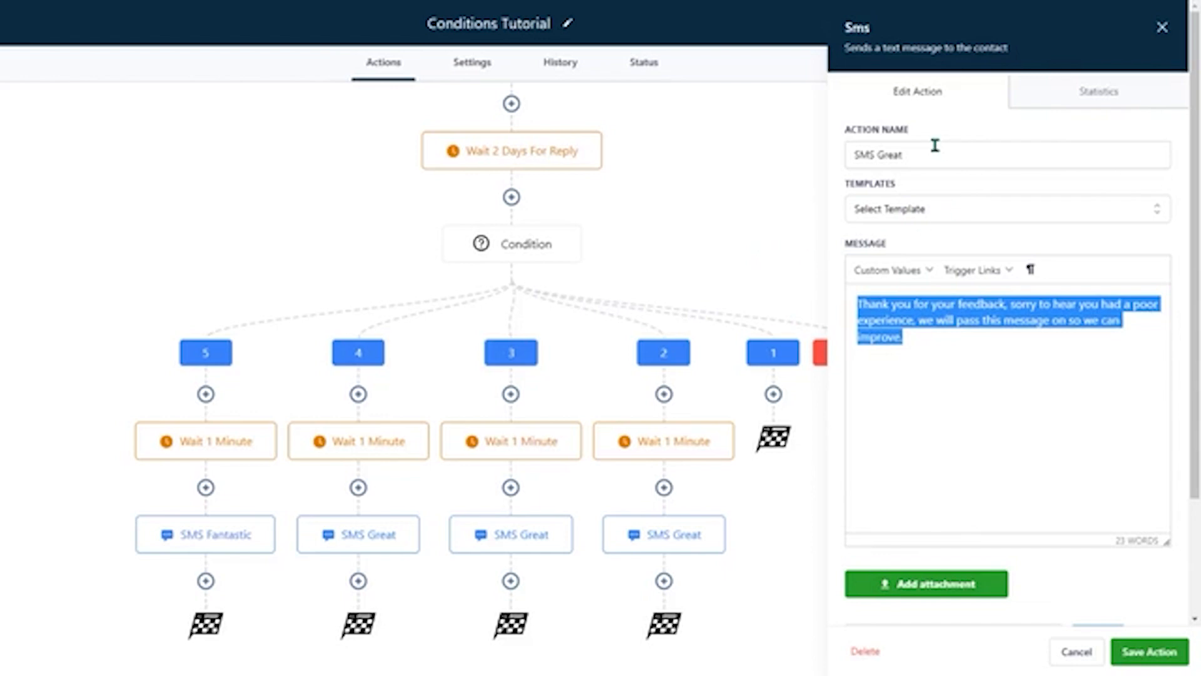
- Rename branch 2's SMS action to SMS Poor and save it
double_click(889, 155)
text(Poo)
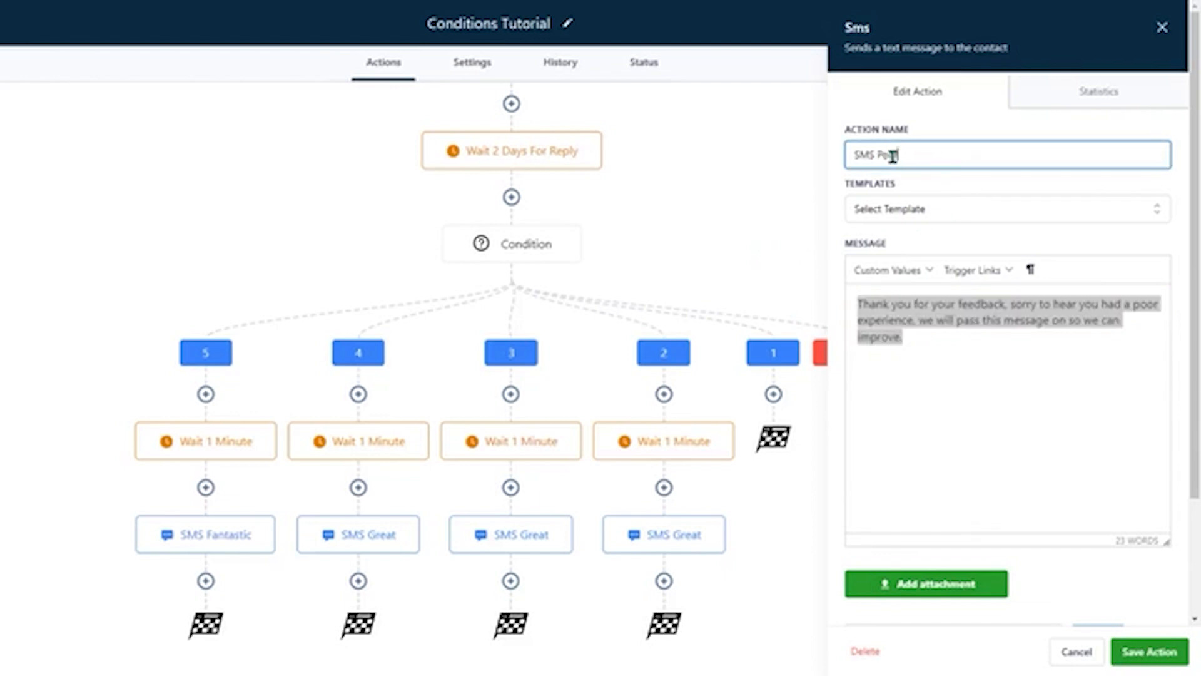
click(939, 437)
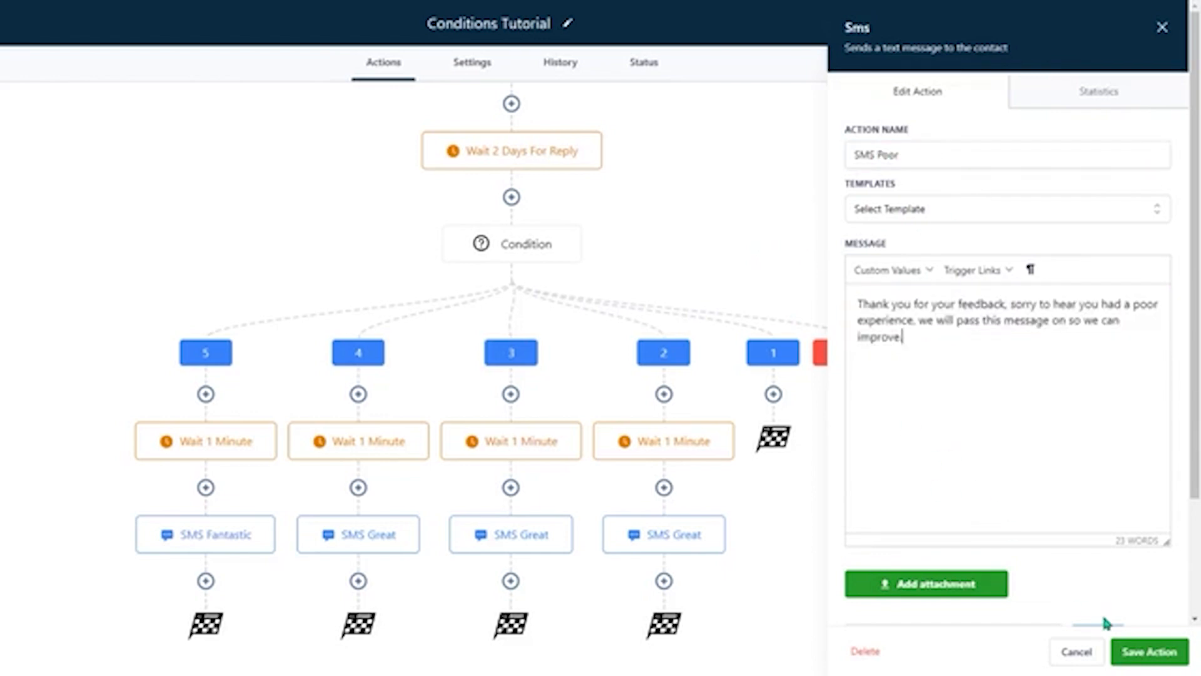
click(1150, 651)
- Copy branch 2's Wait 1 Minute action together with the SMS Poor below it to branch 1
click(731, 424)
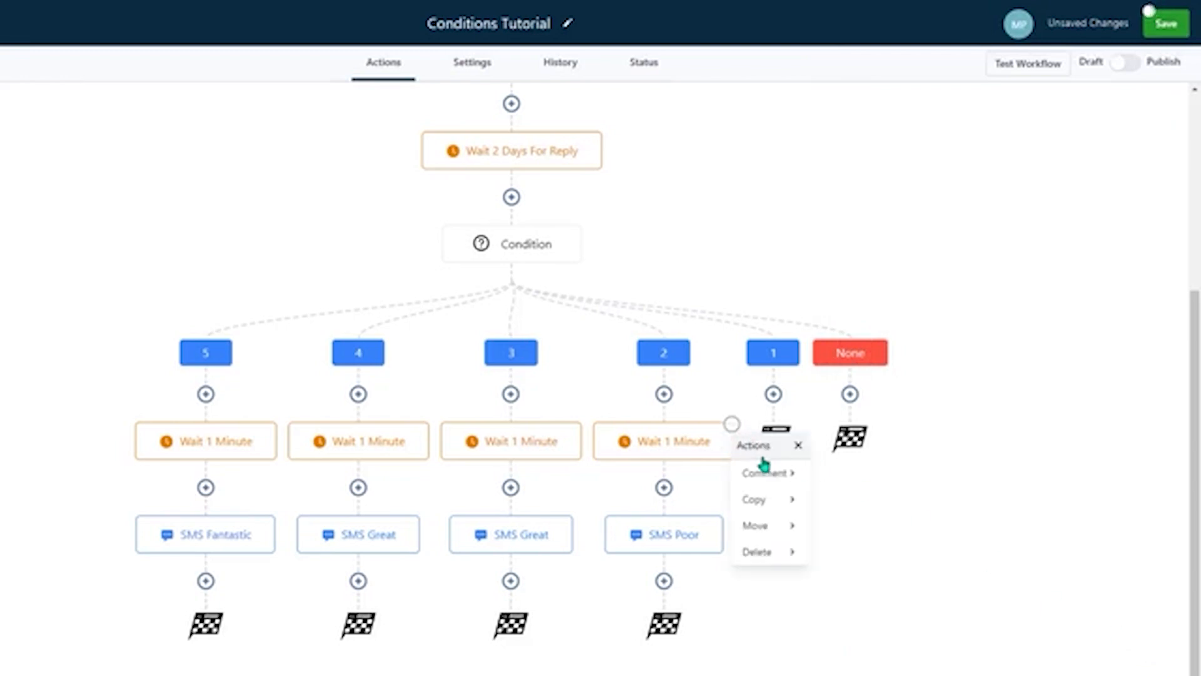
mouse_move(793, 502)
click(865, 499)
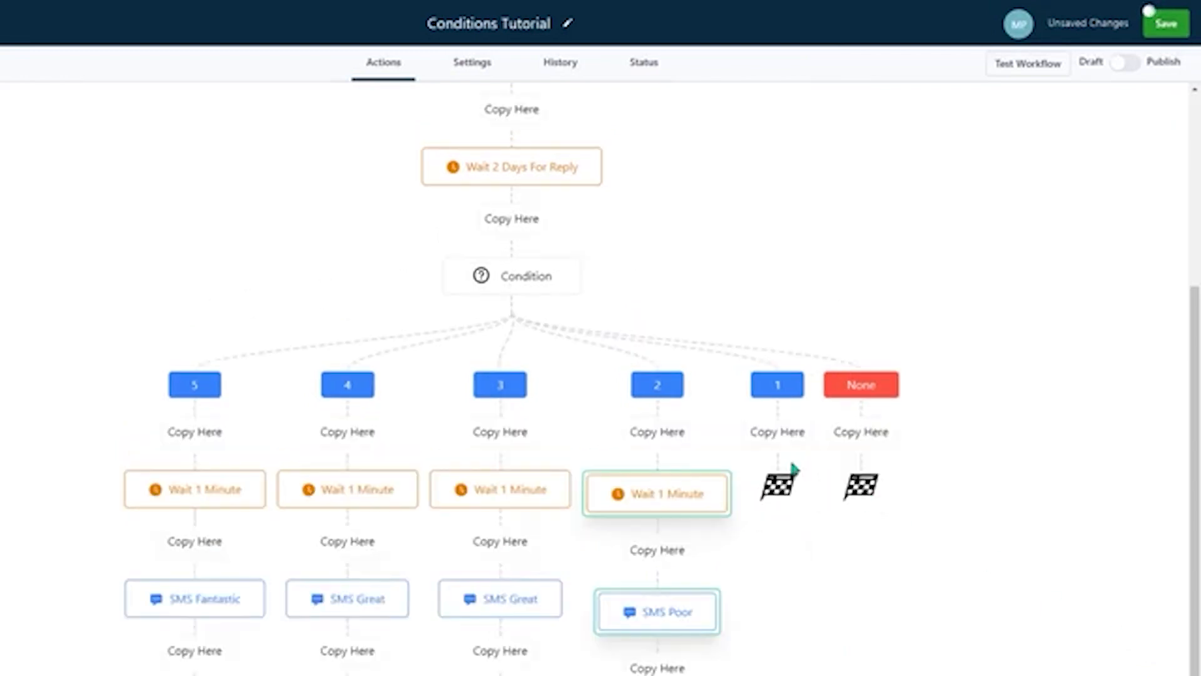
click(779, 431)
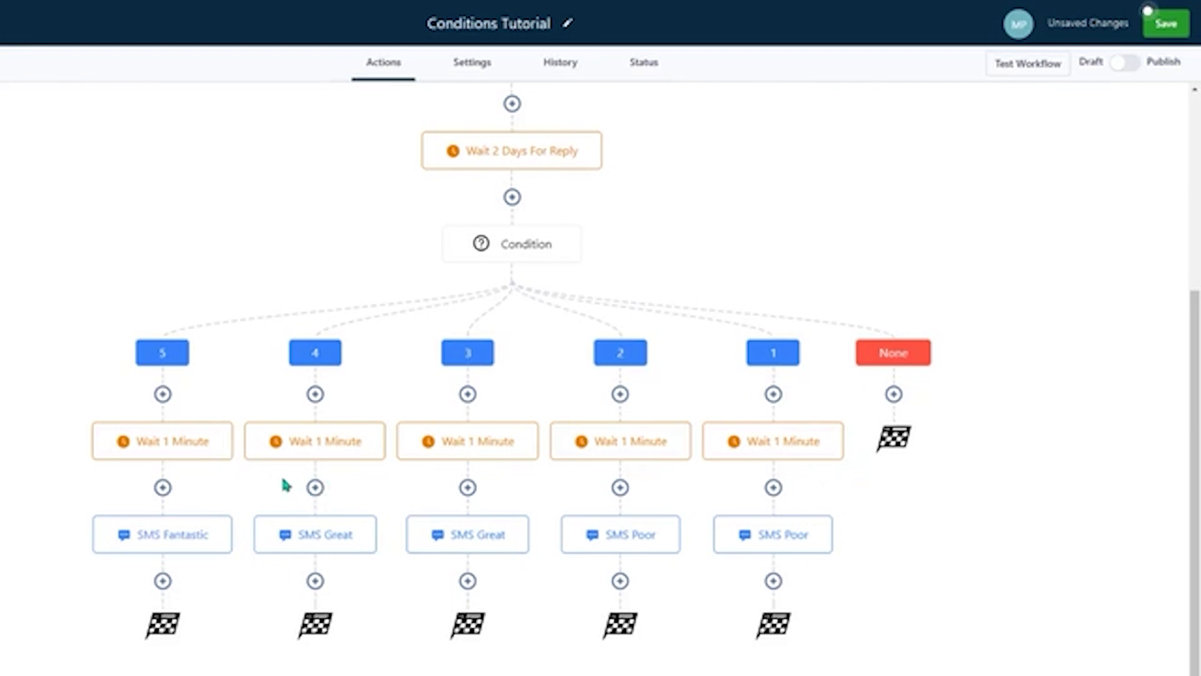
- Add a Wait action below SMS Fantastic in branch 5
click(163, 581)
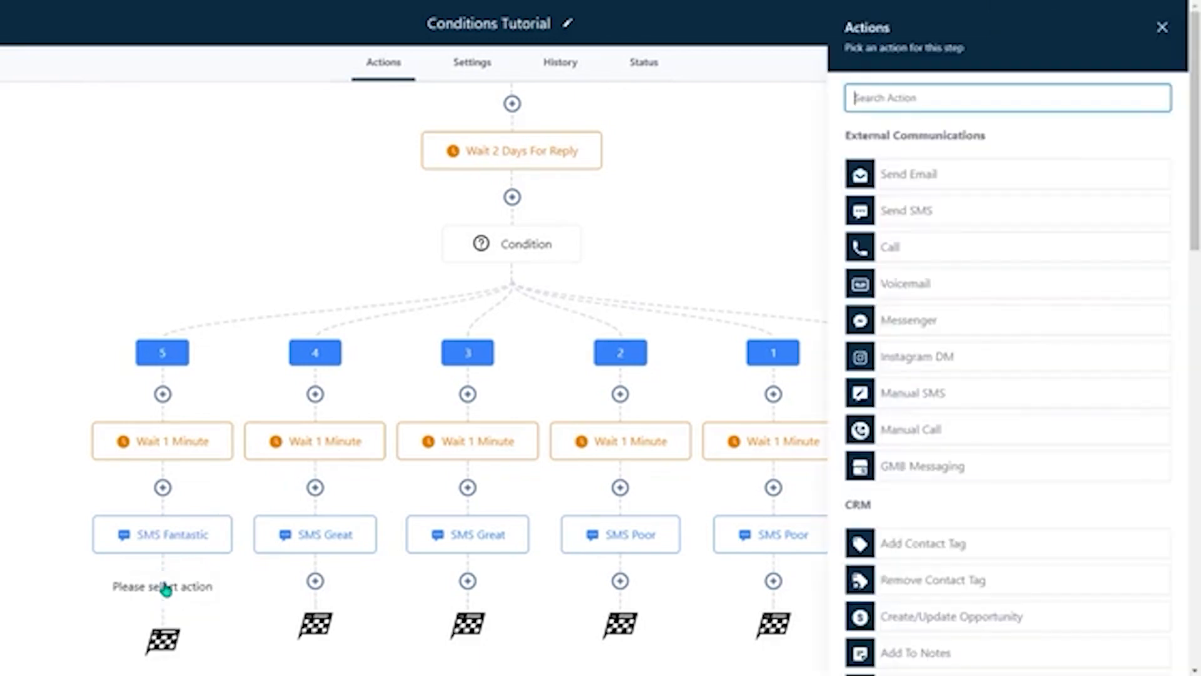
text(wa)
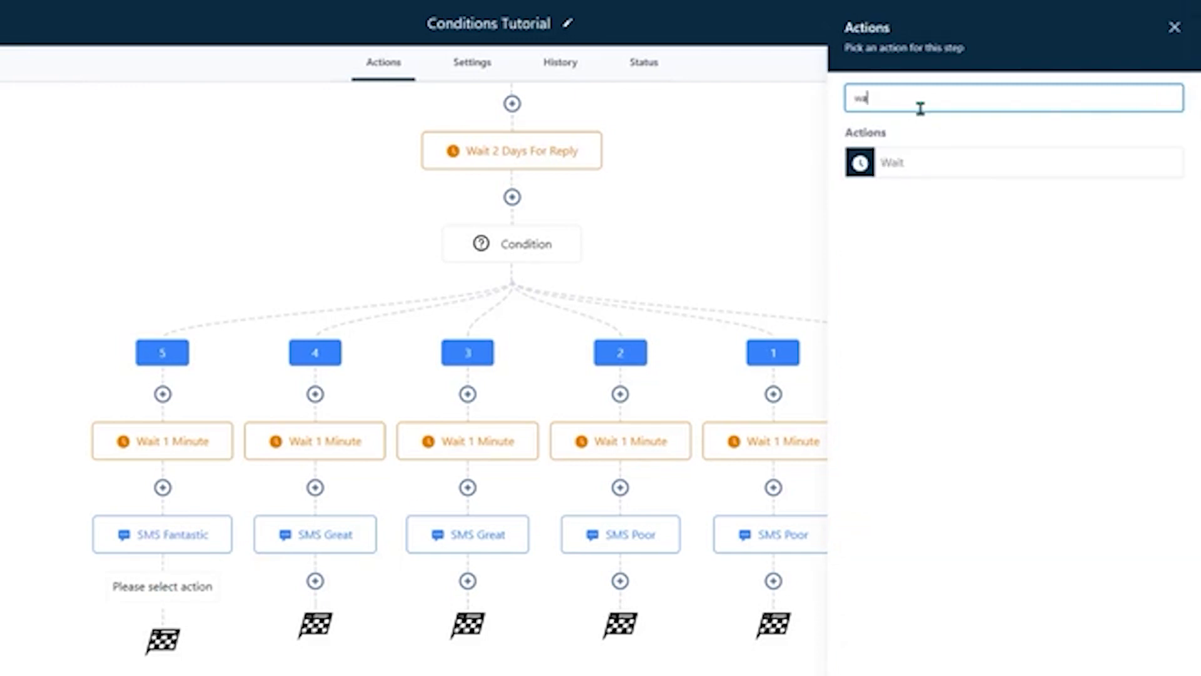
text(it)
click(918, 164)
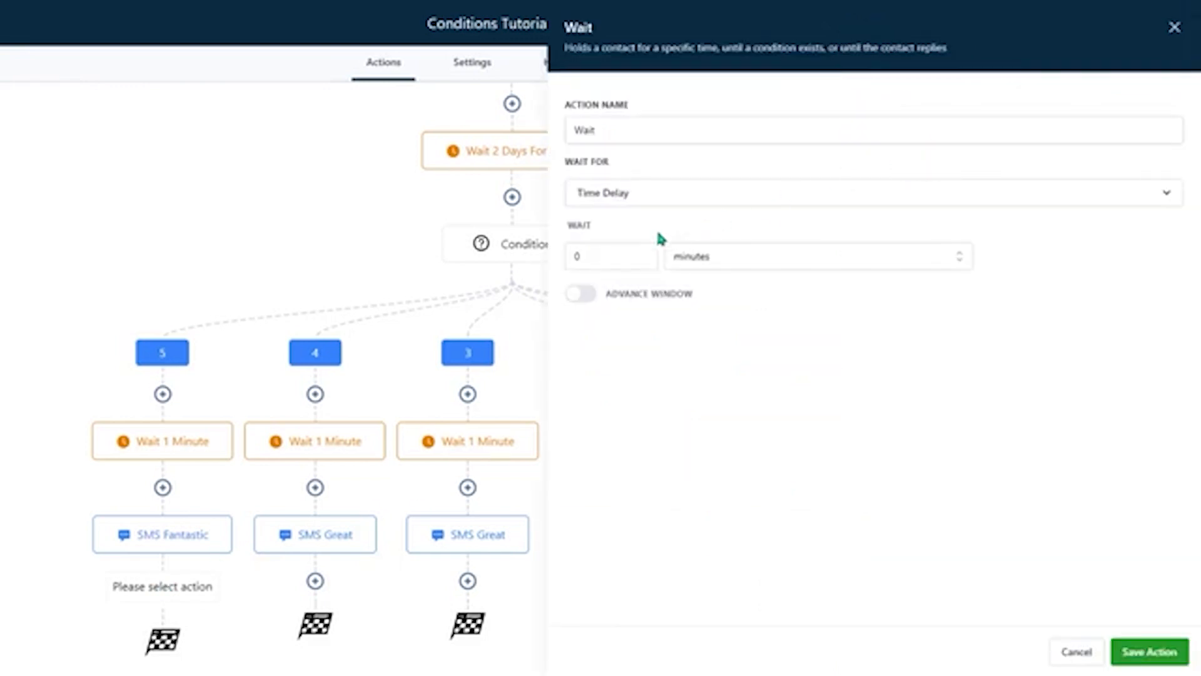
- Set the new wait's time delay to 3 days and turn on its advance window
click(613, 255)
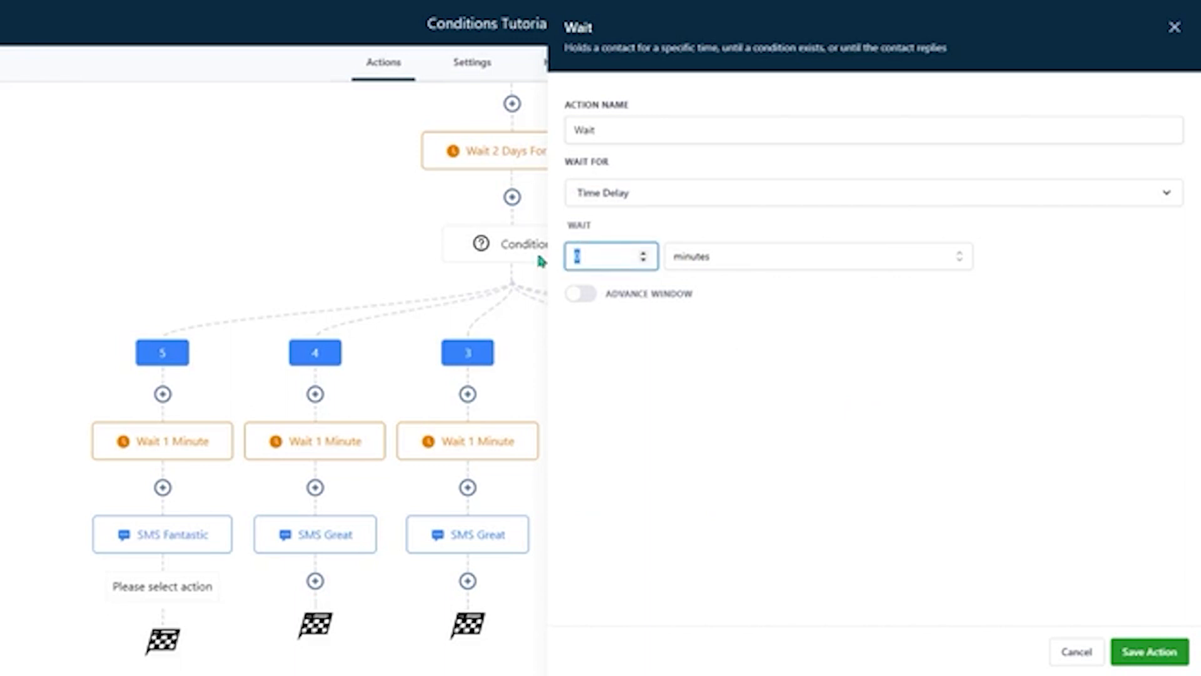
text(3)
click(753, 290)
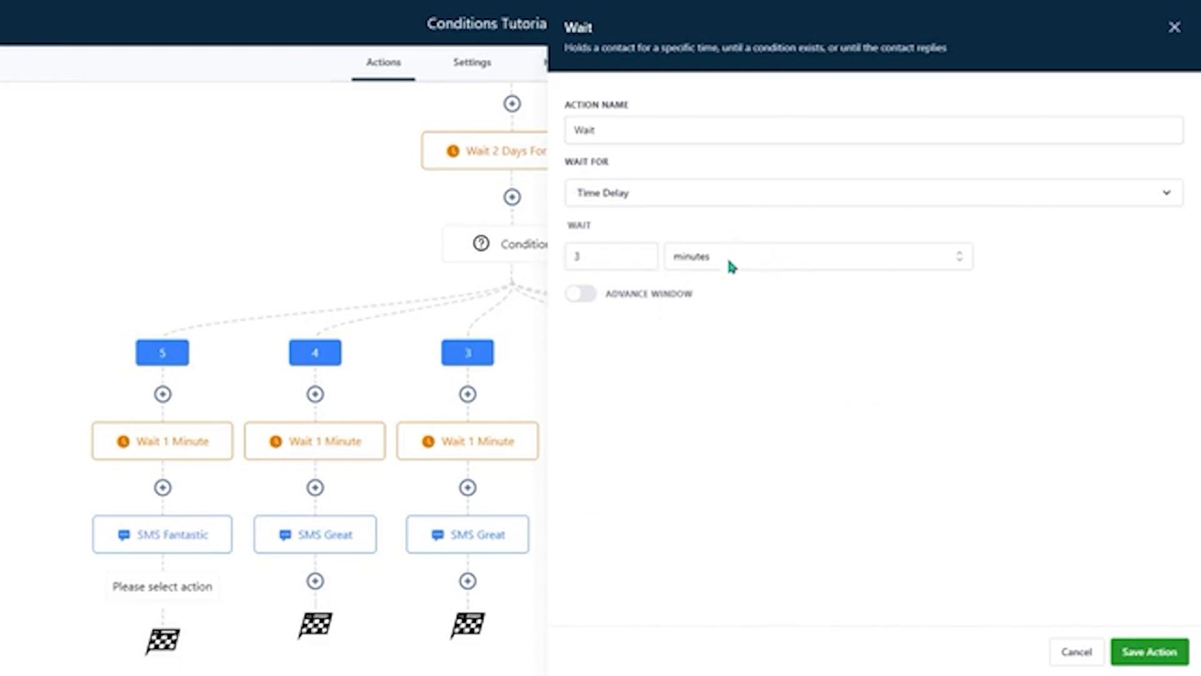
click(731, 263)
click(724, 344)
click(580, 294)
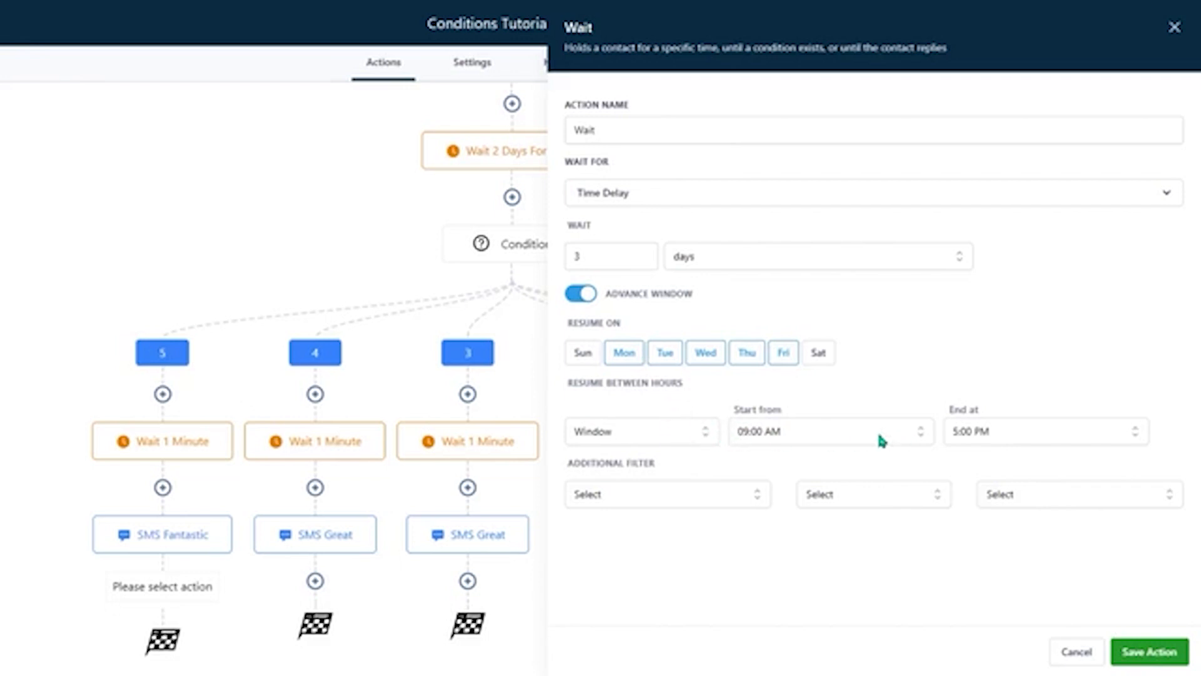
- Rename the wait action as "Wait 3 days till Mon - Fri 9am to 5pm" and save it
click(636, 131)
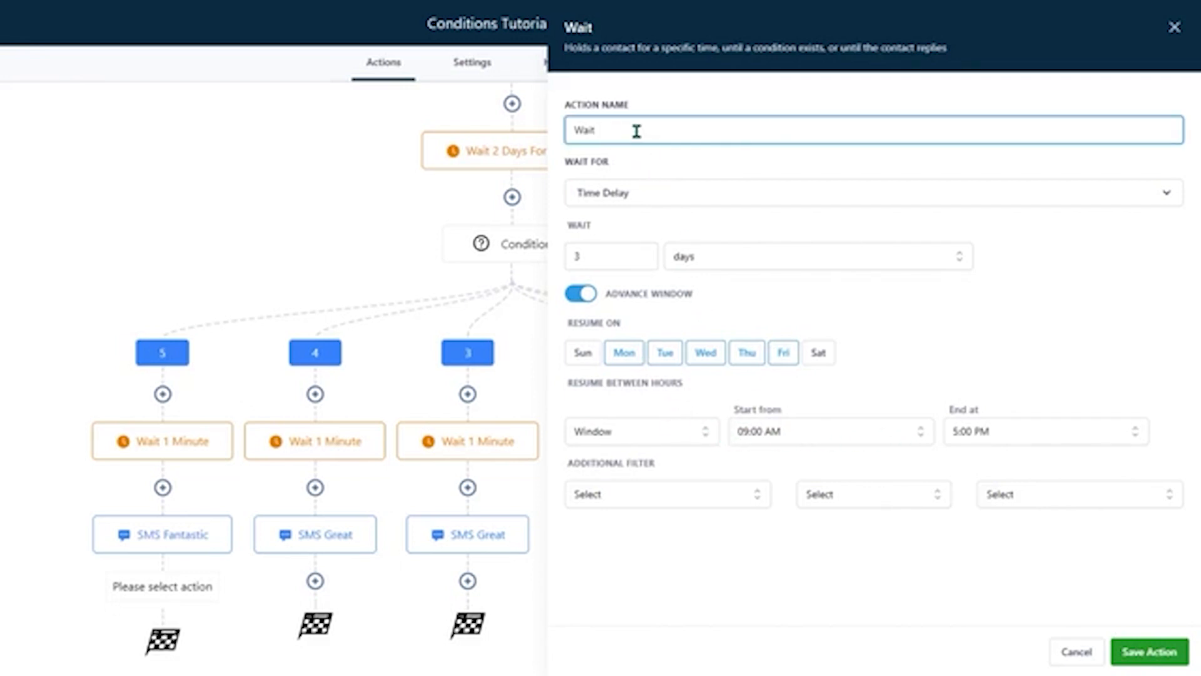
text(3 days till Mon - Fri 9am to)
text(5pm)
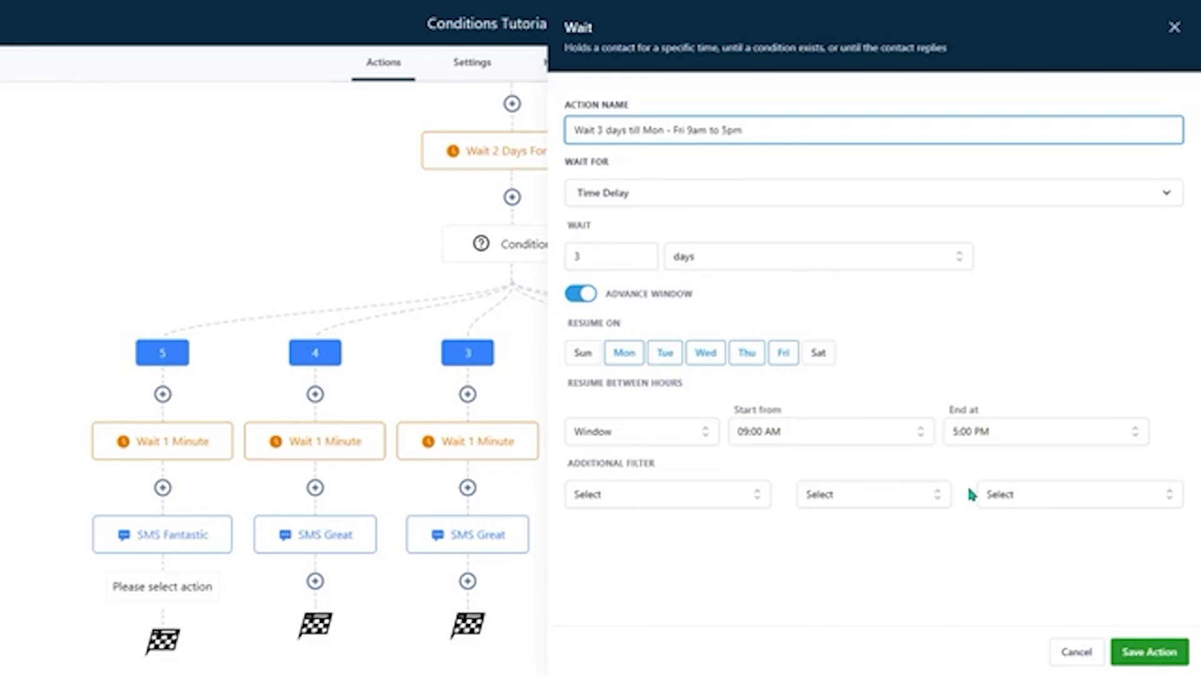
click(1149, 650)
- Add an Add Contact Tag action below branch 5's 3-day wait and assign it the "review request" tag
scroll(175, 563, down, 2)
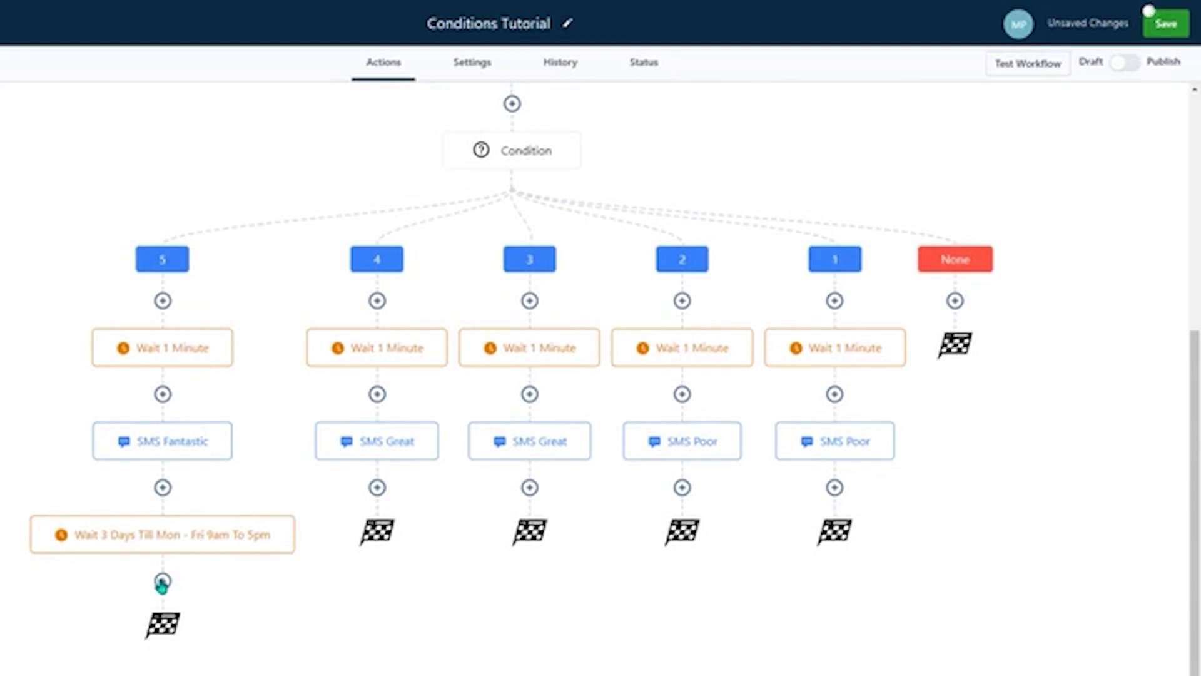
click(162, 582)
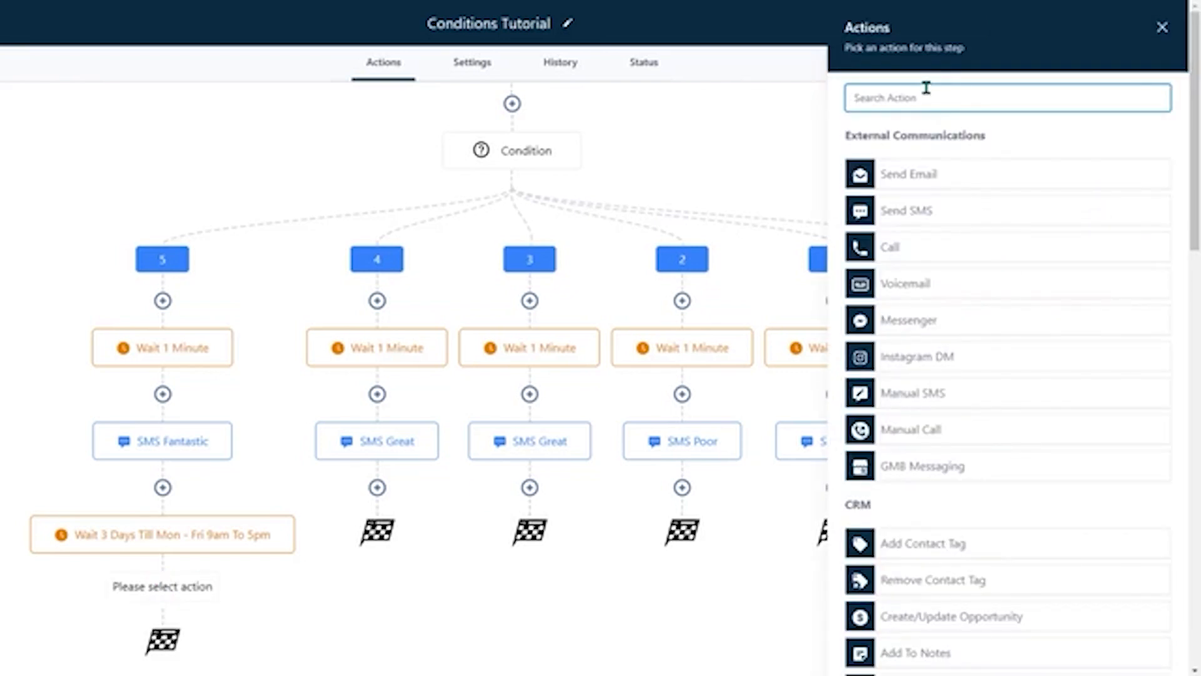
text(tag)
click(938, 204)
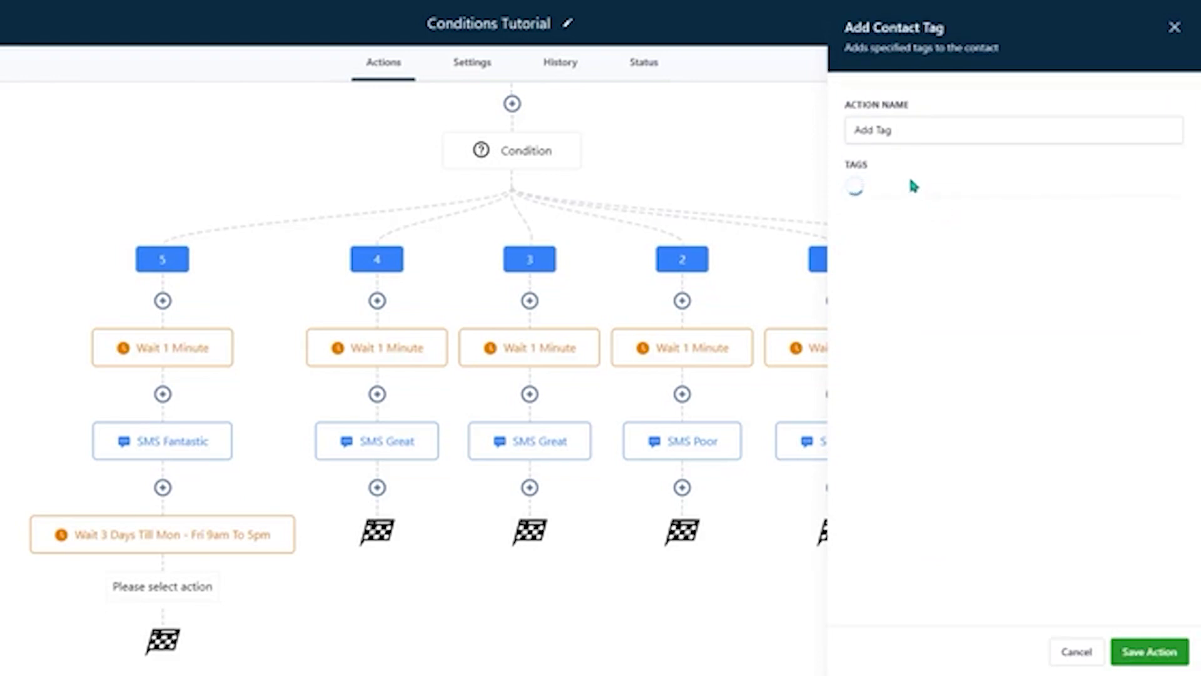
click(927, 190)
text(revi)
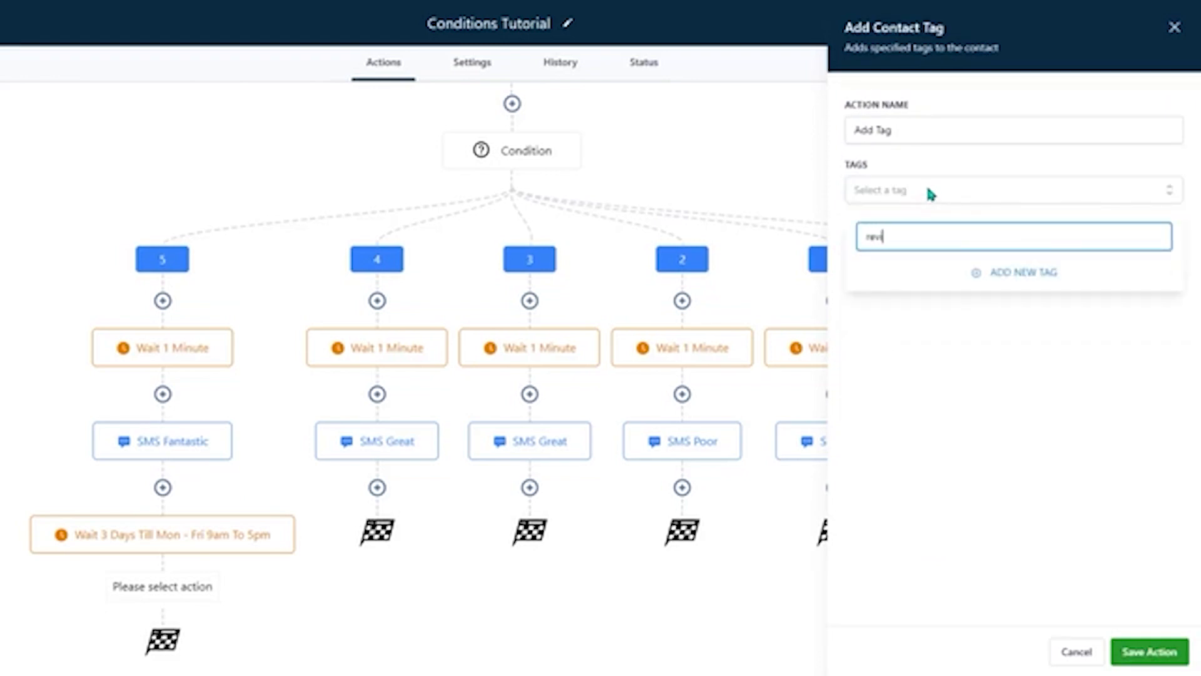
text(ew)
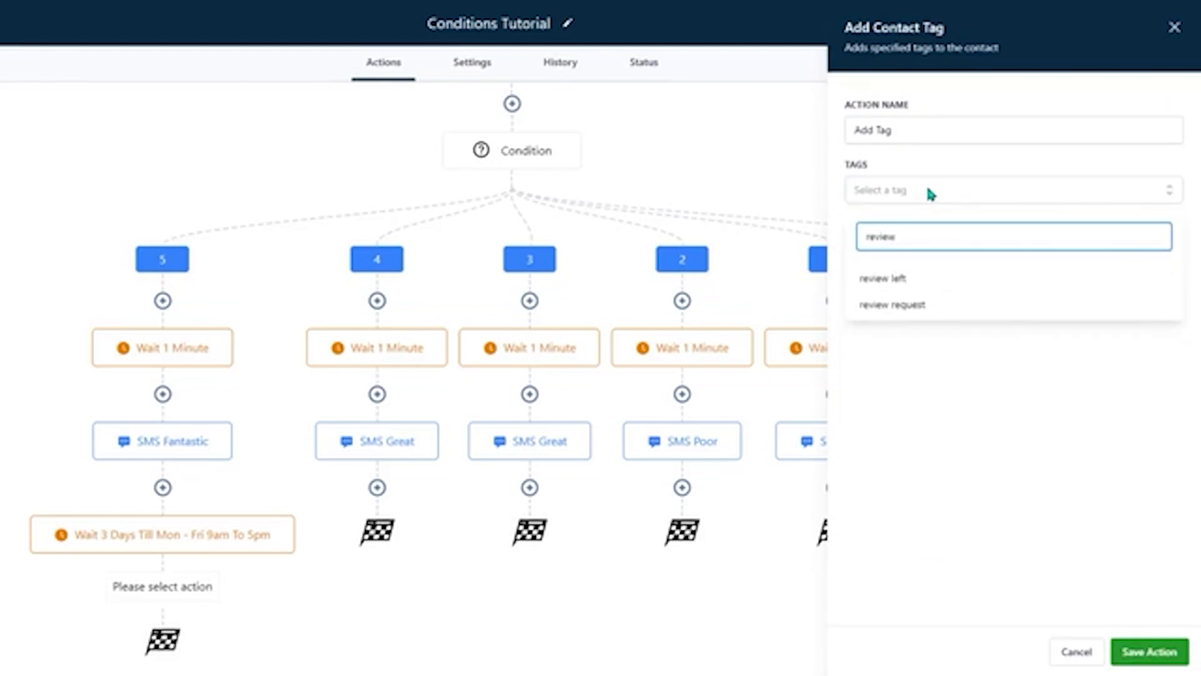
click(906, 311)
- Rename the tag action as "Add Tag Review Request" and save it
click(912, 128)
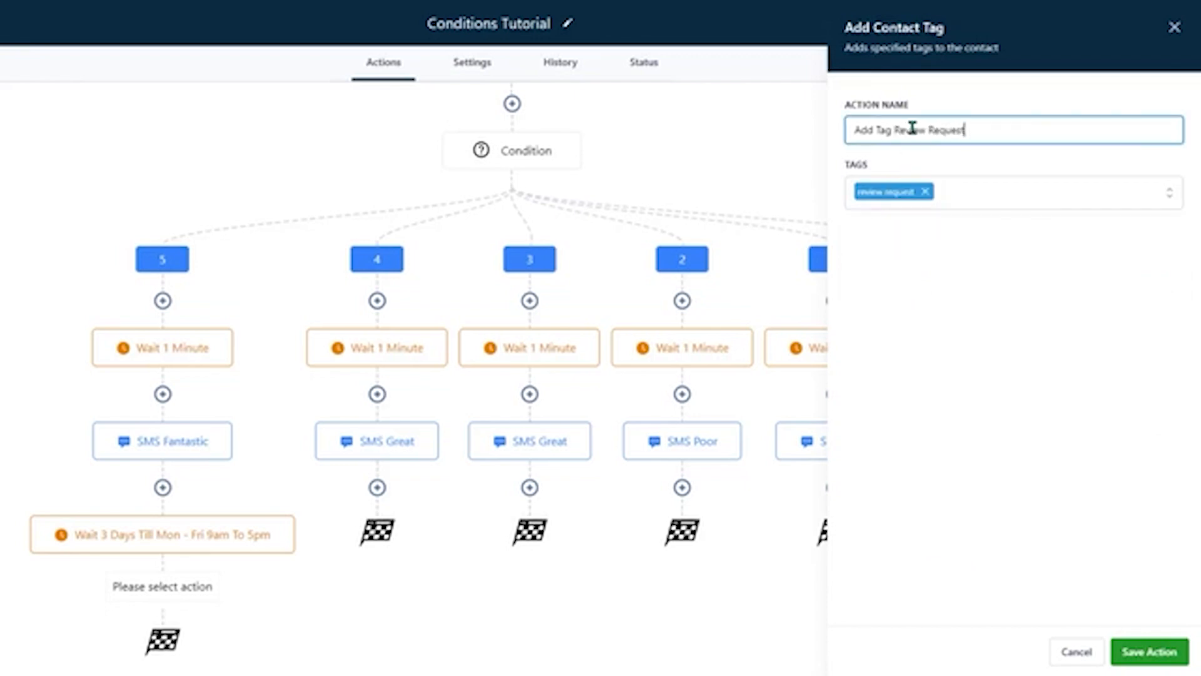
click(1144, 650)
scroll(757, 563, up, 5)
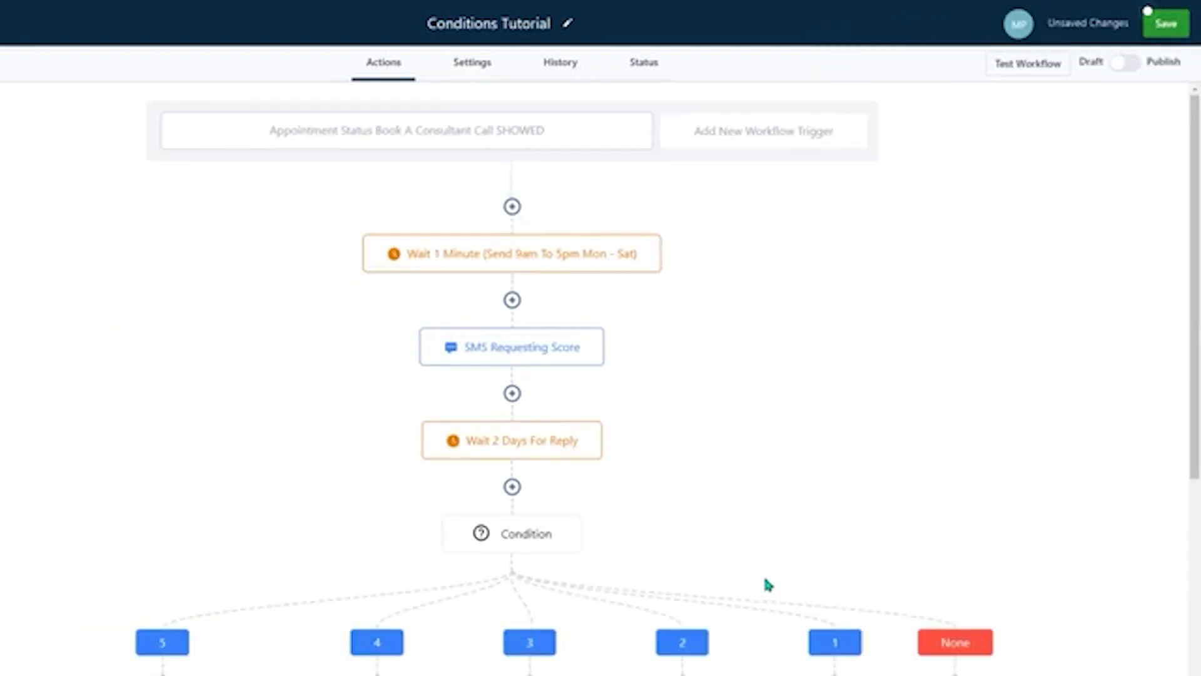